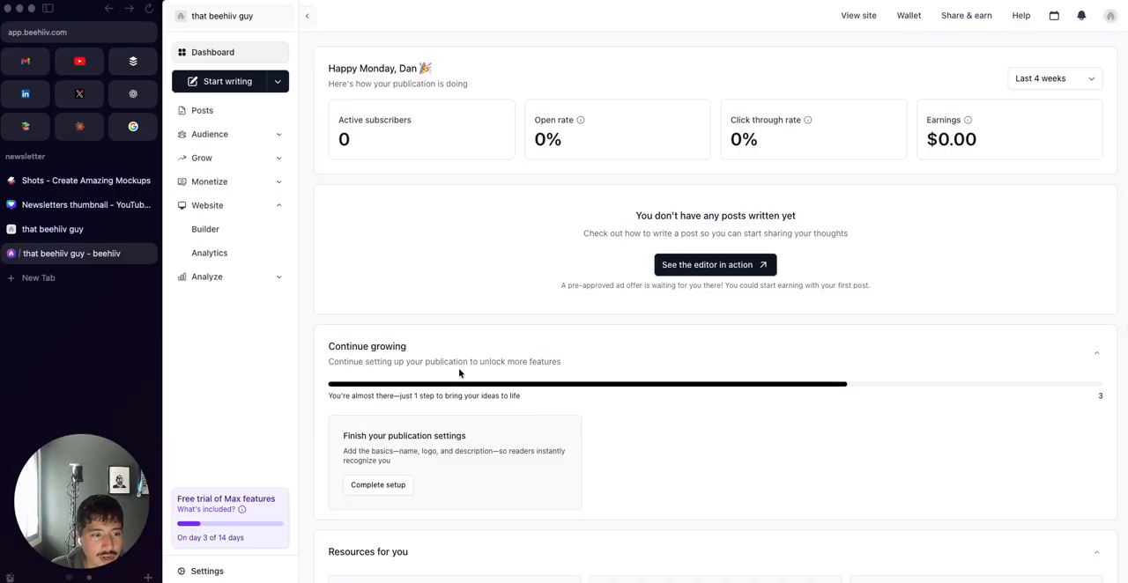
Open the website Builder and look over the home page design
click(254, 238)
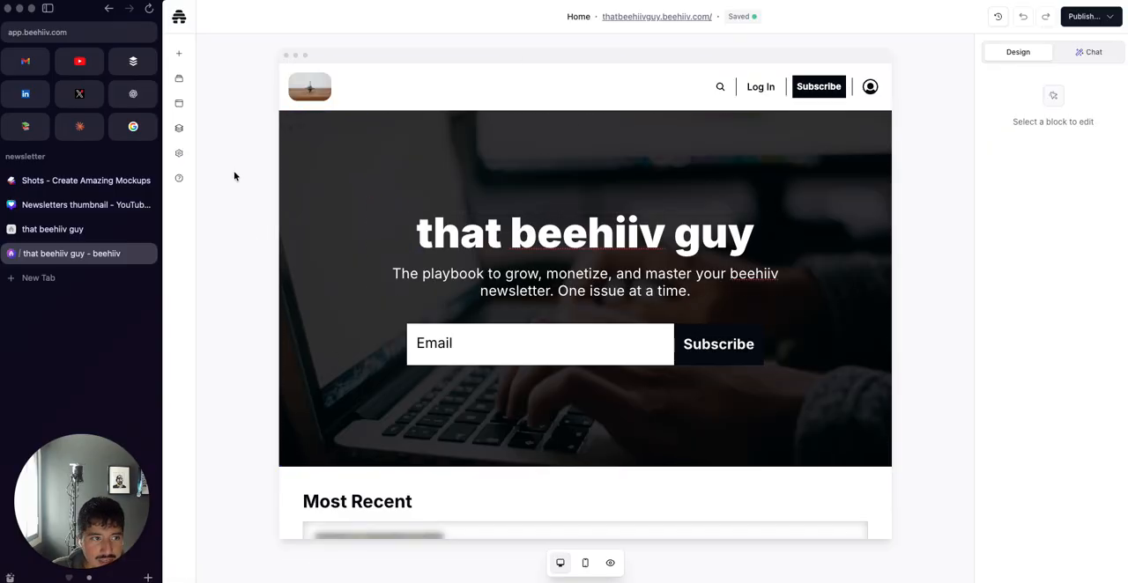
click(47, 9)
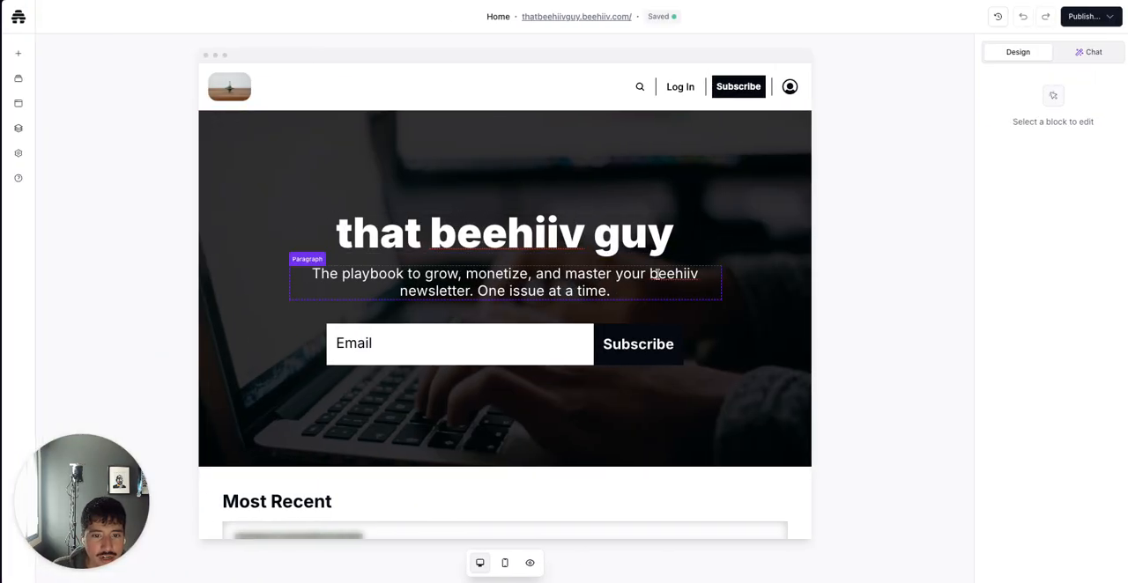
scroll(658, 274, down, 2)
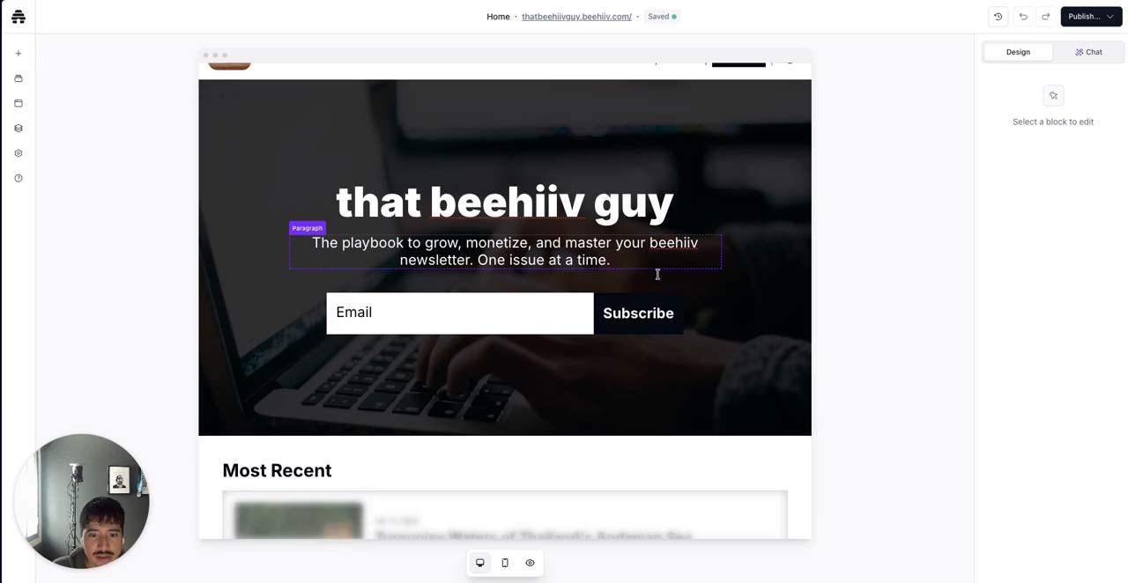
scroll(658, 279, up, 2)
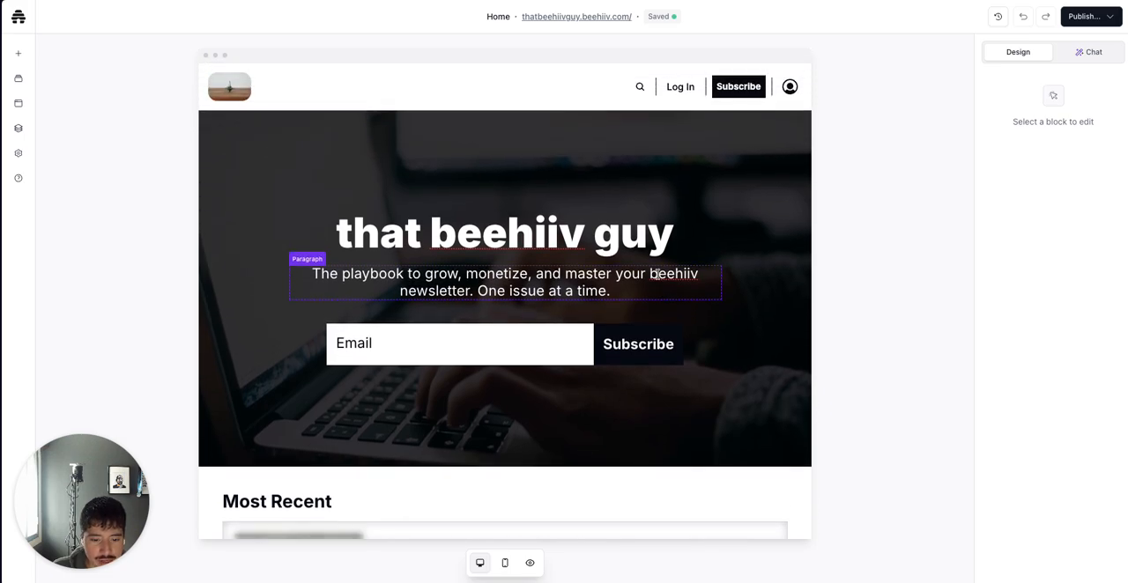
scroll(658, 274, down, 15)
scroll(658, 274, up, 14)
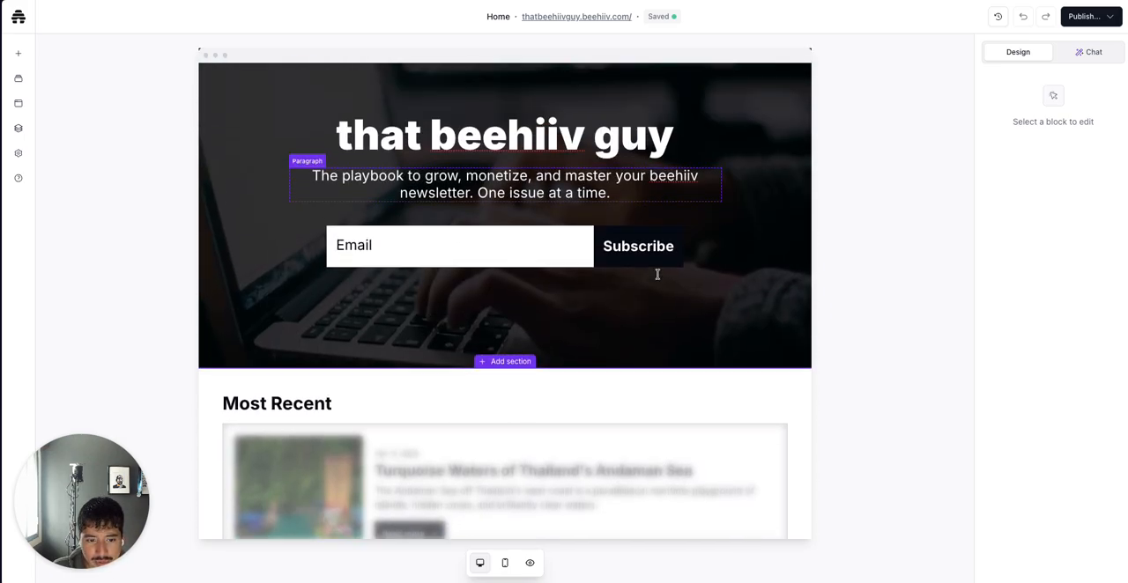
scroll(657, 274, up, 1)
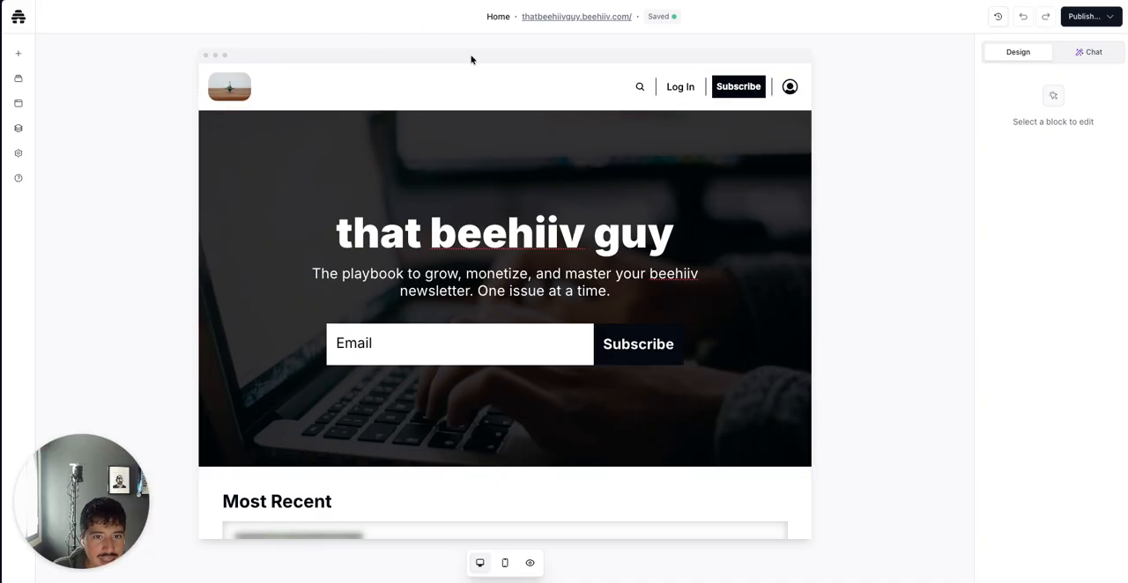
drag(487, 17, 513, 21)
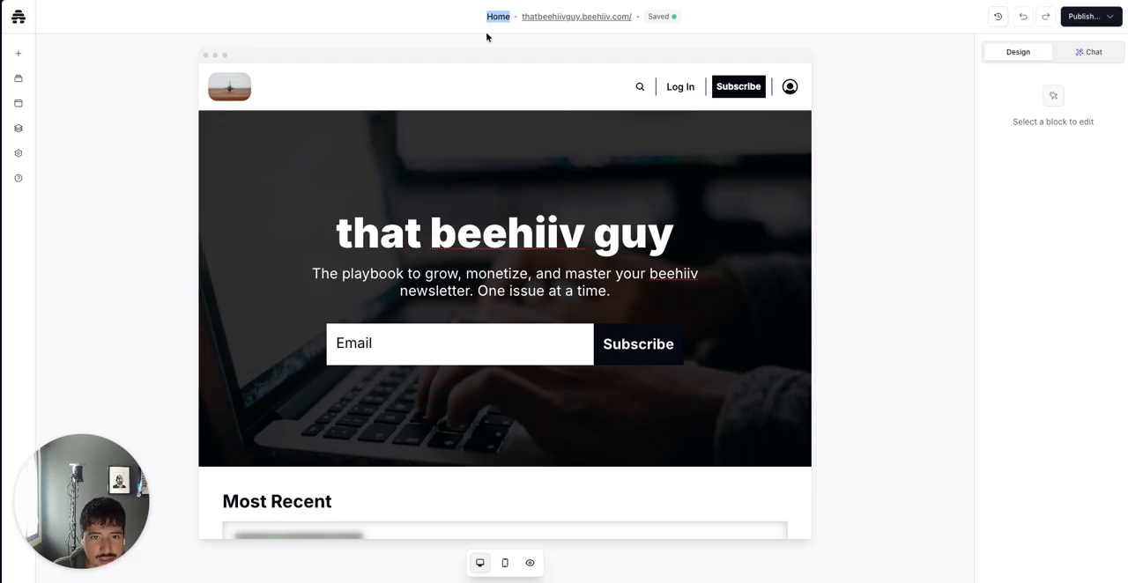
Open the pages list, view the Subscribe page, and return to the Home page
click(19, 105)
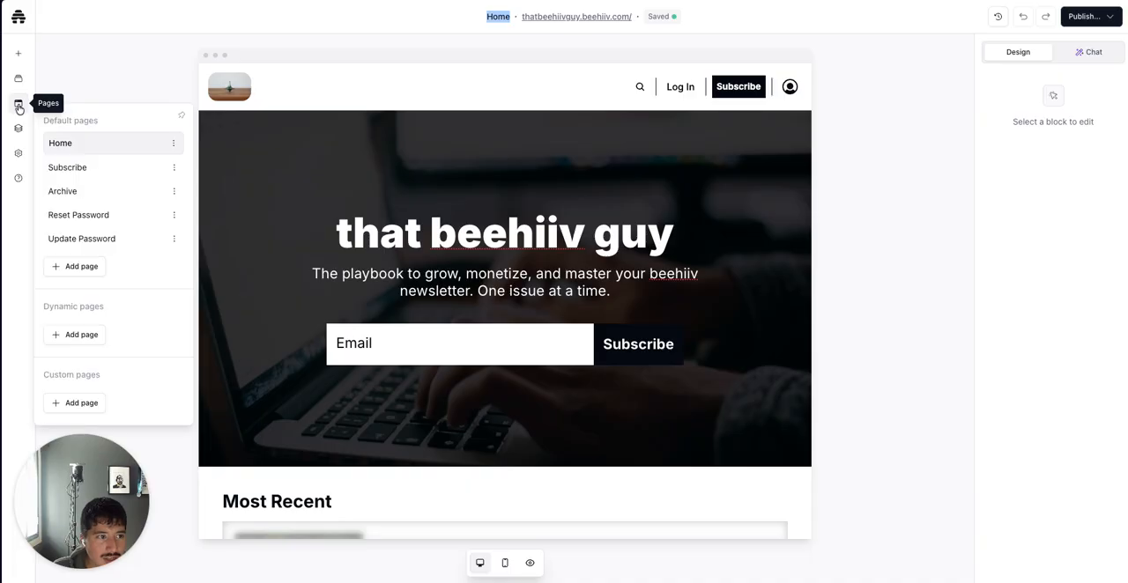
click(104, 169)
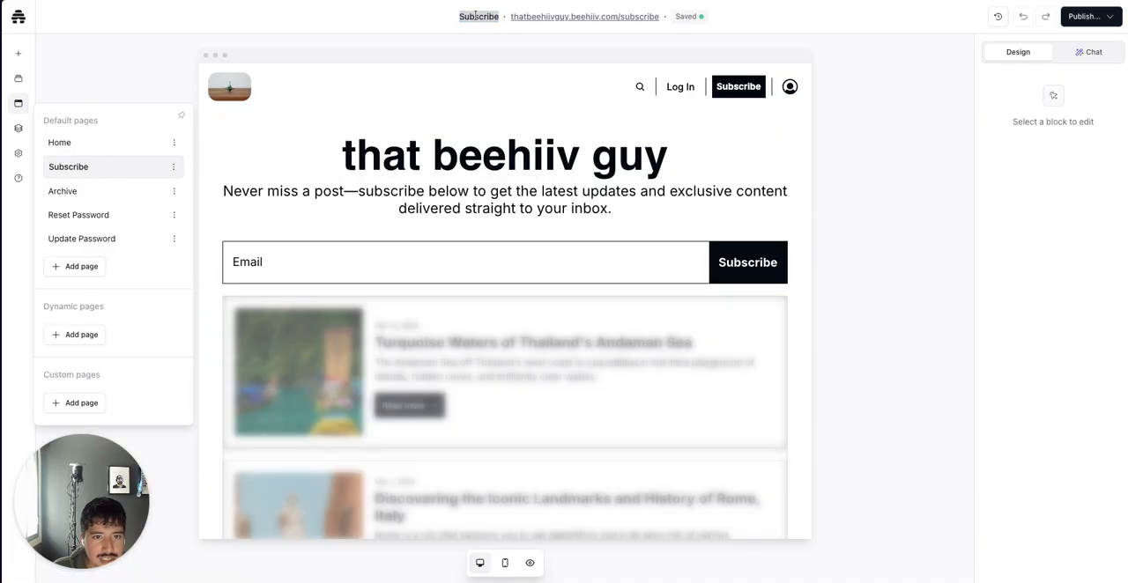
click(106, 152)
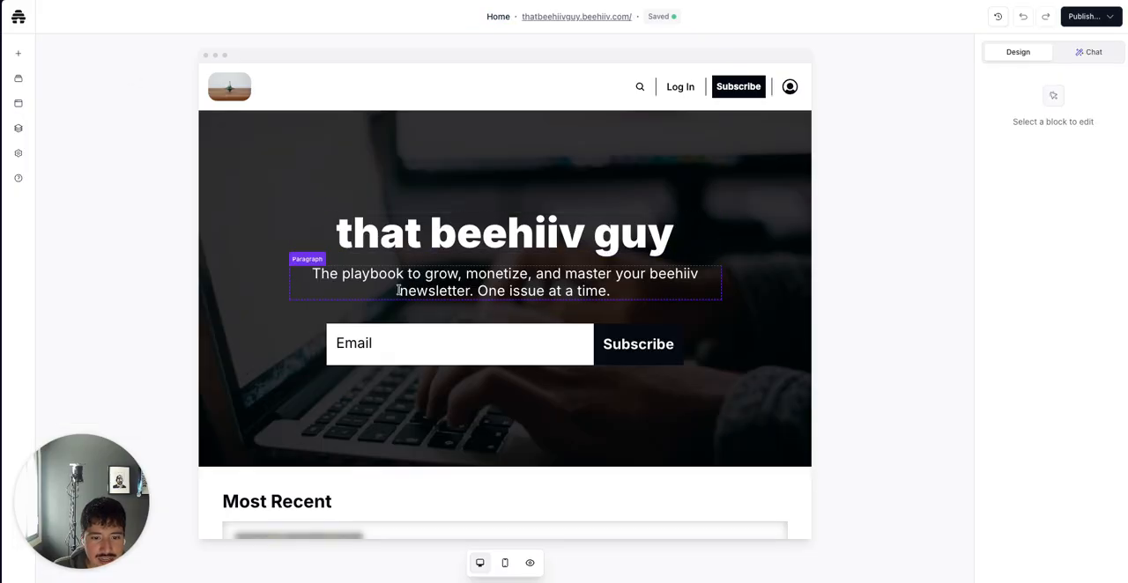
scroll(504, 249, down, 2)
scroll(507, 177, up, 2)
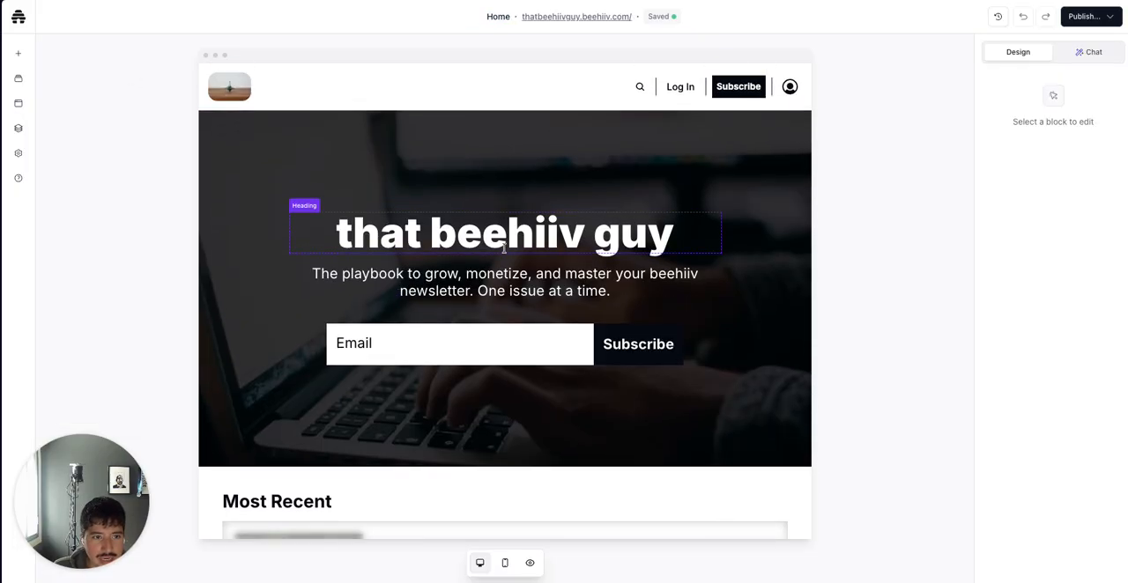
Open the global navbar editor, inspect the navbar menu list group, and go back to the main editor
click(493, 99)
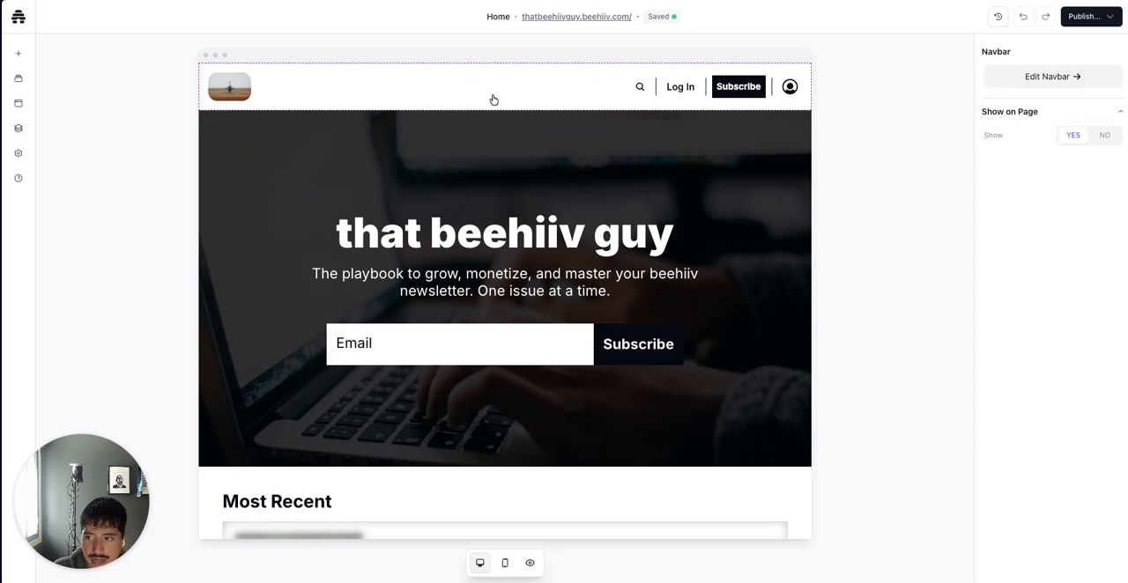
click(1013, 76)
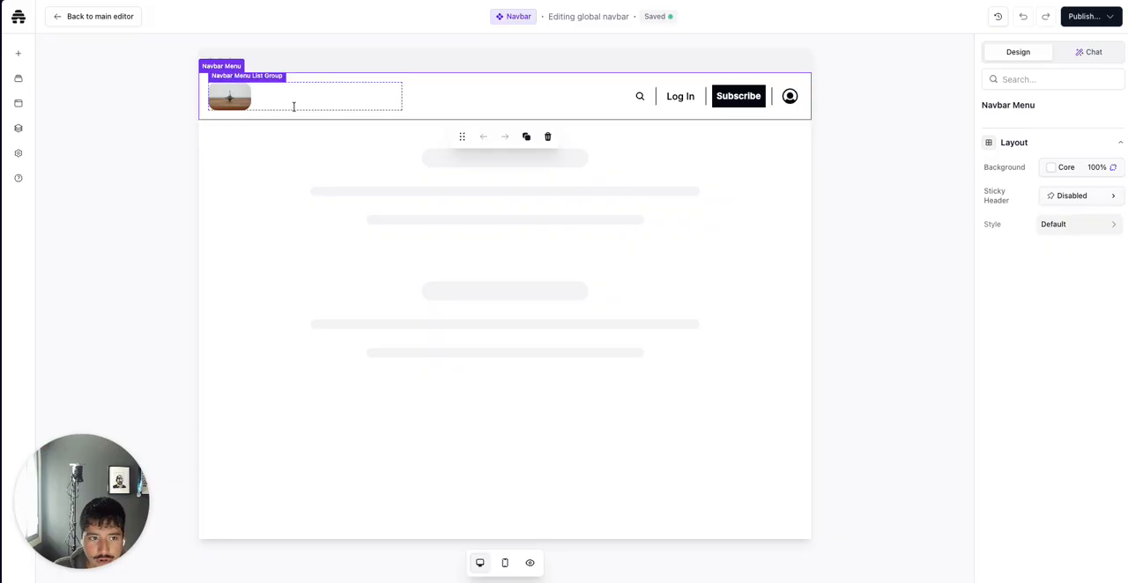
click(237, 104)
click(301, 128)
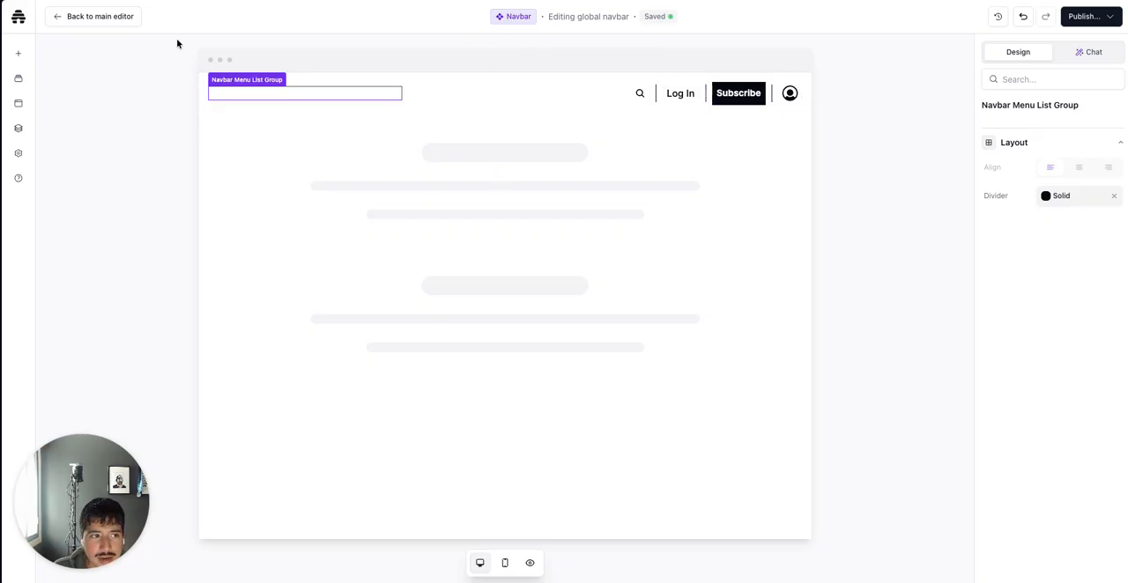
click(93, 19)
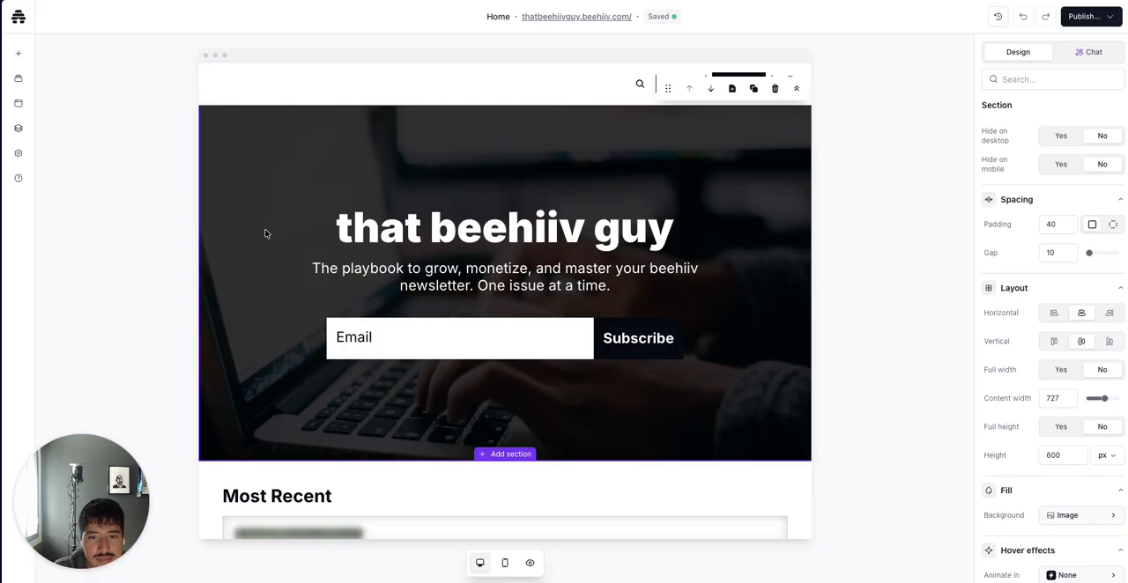
Browse the subscribe form templates and apply Signup Simple Rounded to the hero signup form
scroll(359, 272, down, 1)
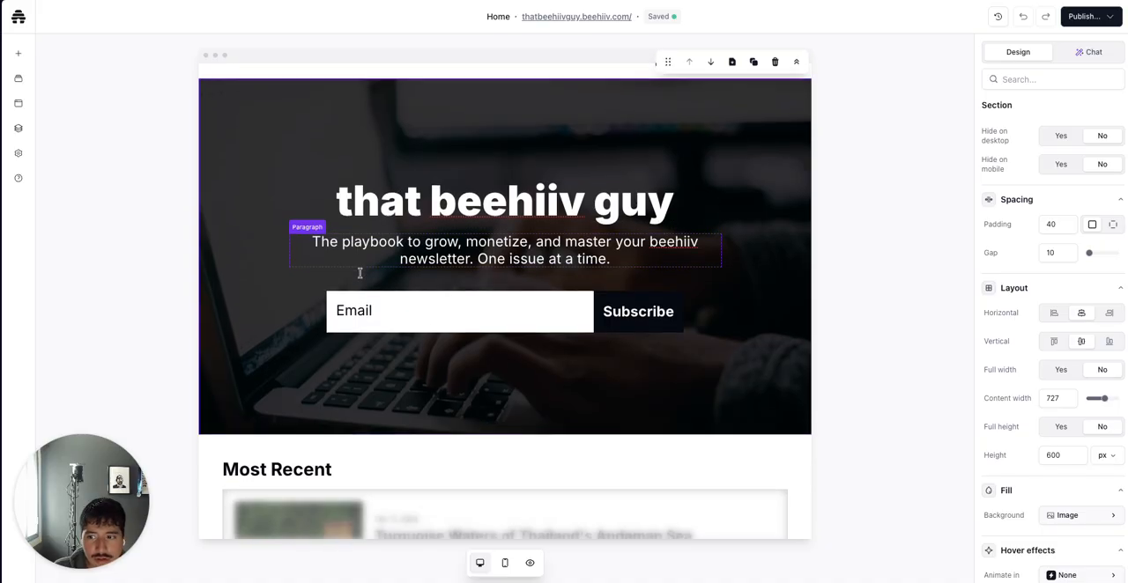
scroll(359, 269, up, 1)
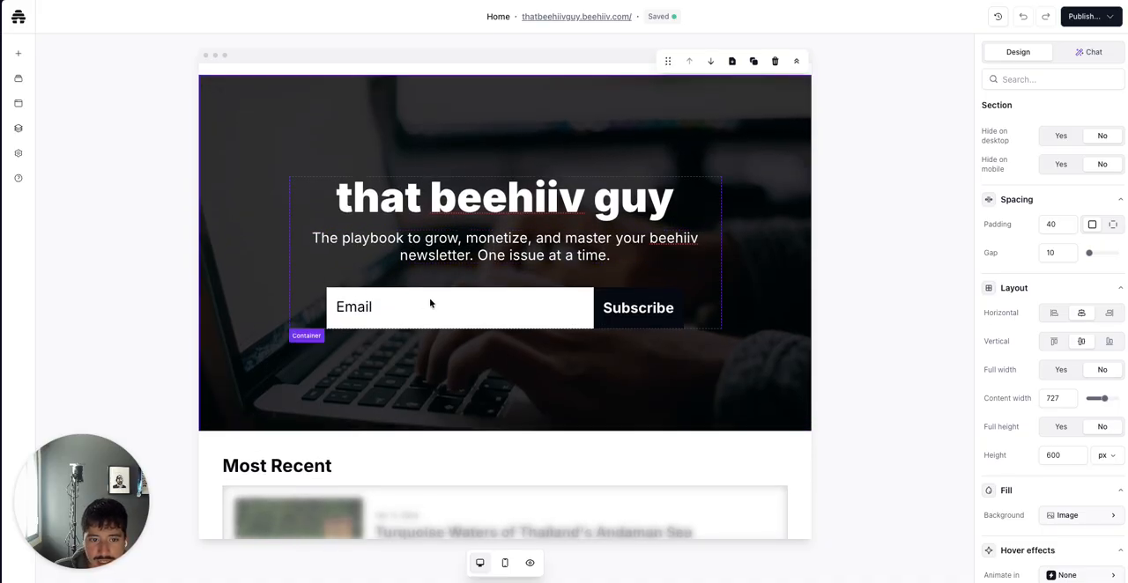
click(474, 319)
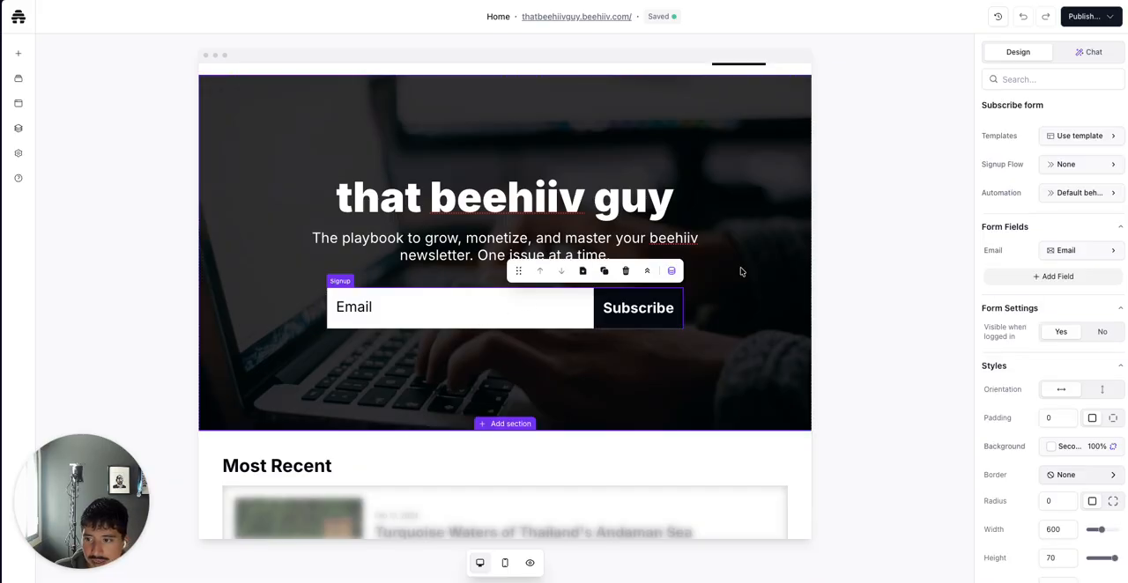
click(1049, 145)
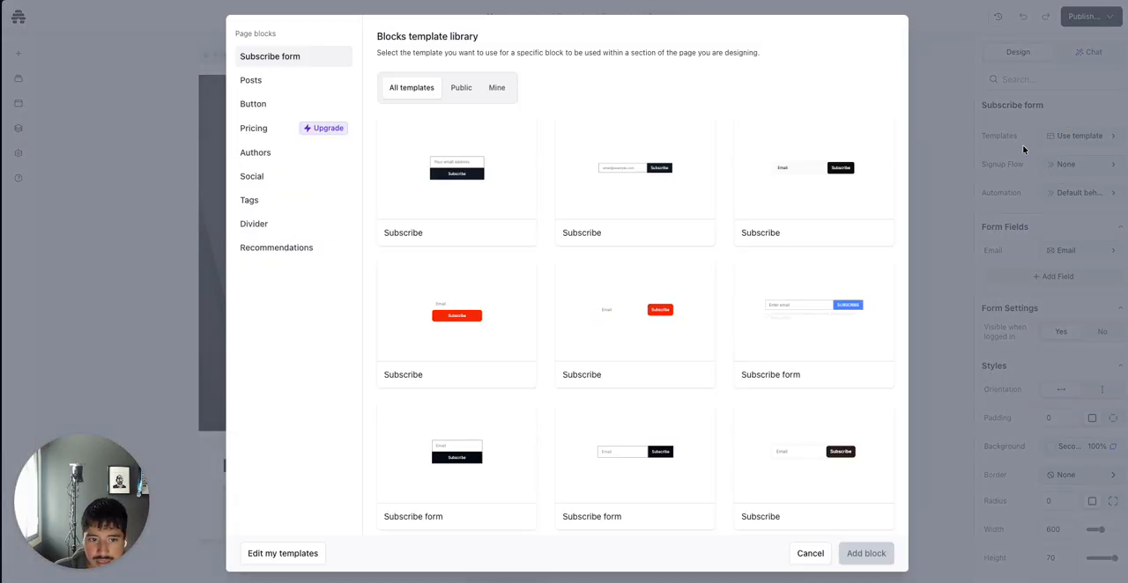
scroll(697, 375, down, 2)
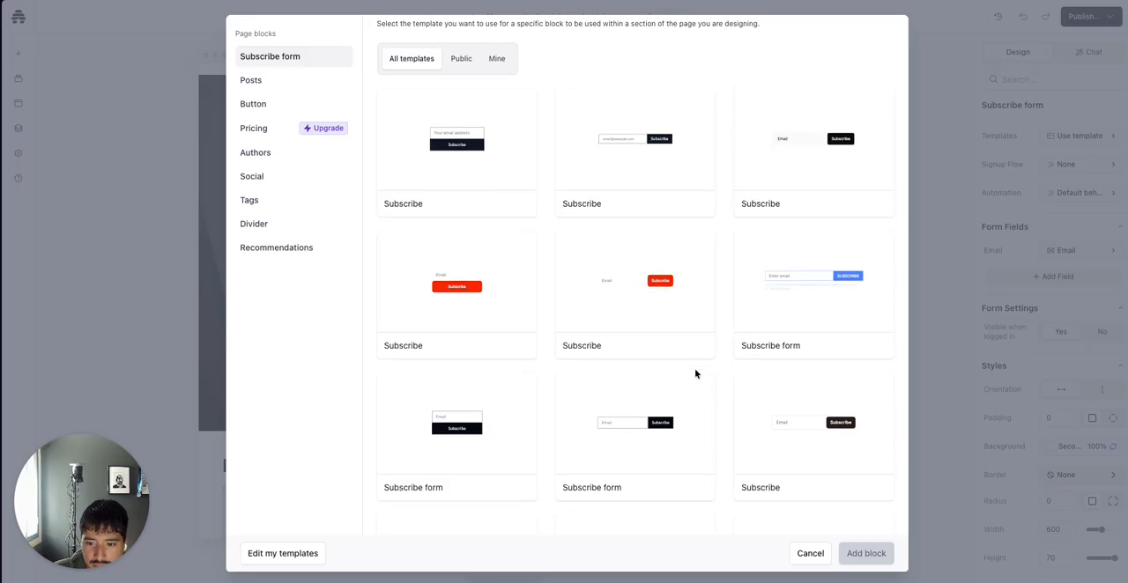
scroll(696, 375, down, 10)
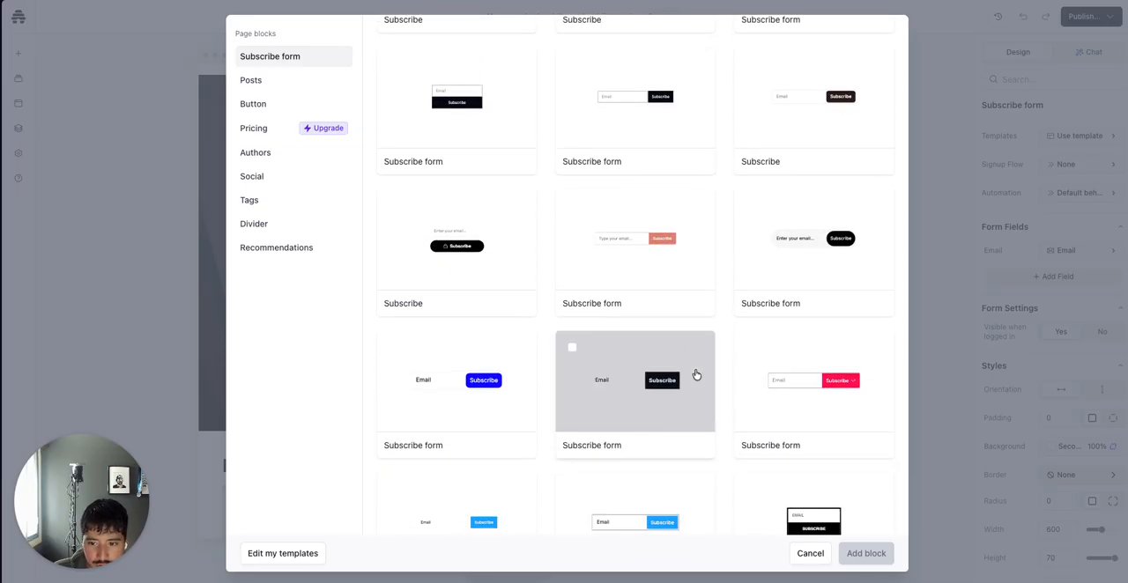
scroll(696, 375, down, 10)
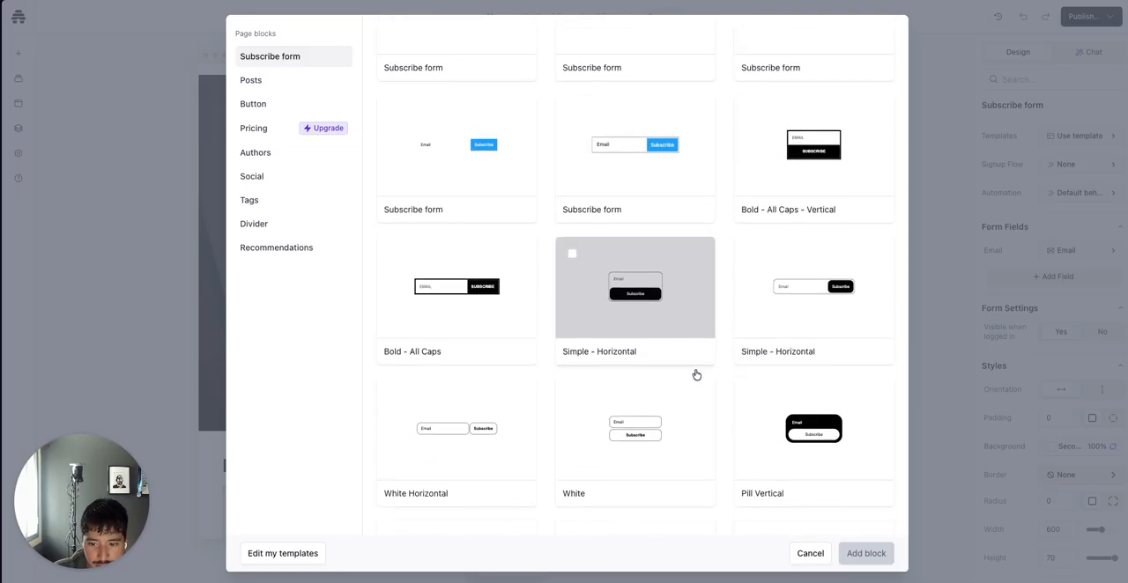
scroll(696, 375, down, 6)
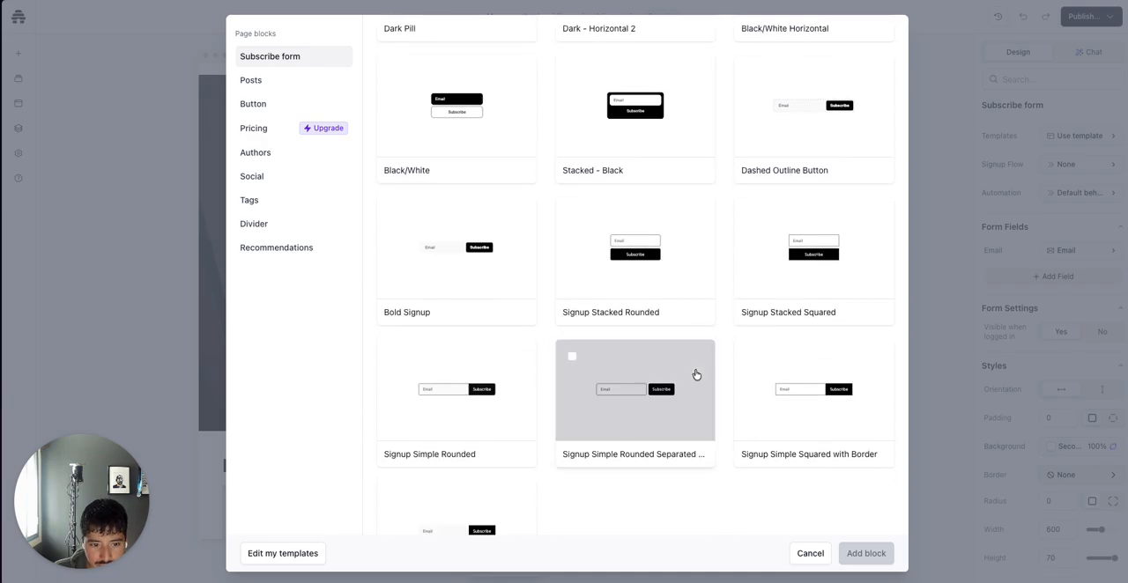
scroll(696, 374, down, 4)
scroll(696, 375, up, 3)
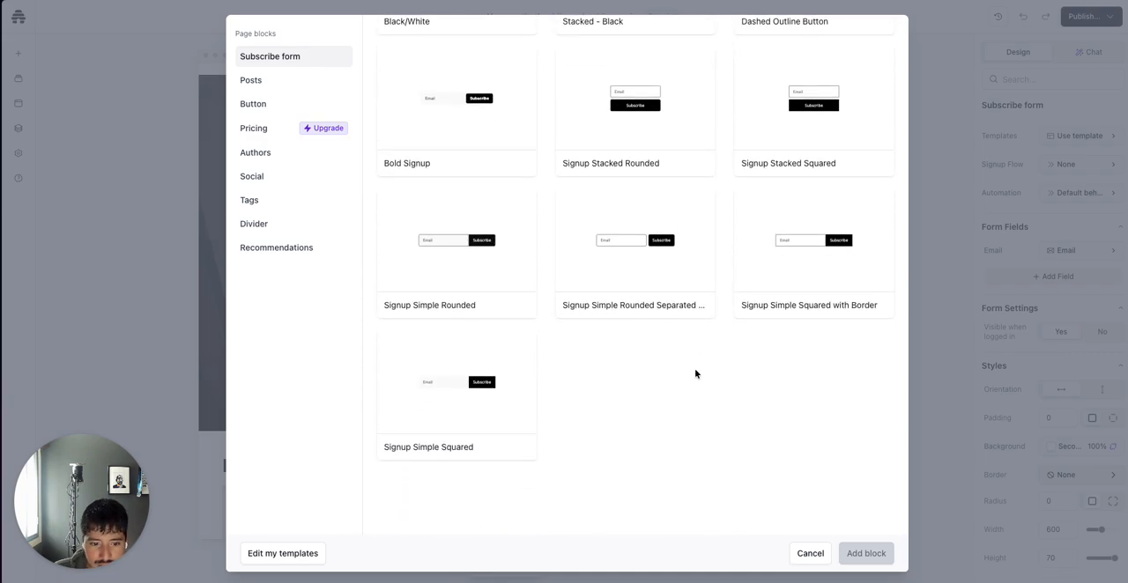
scroll(696, 375, up, 7)
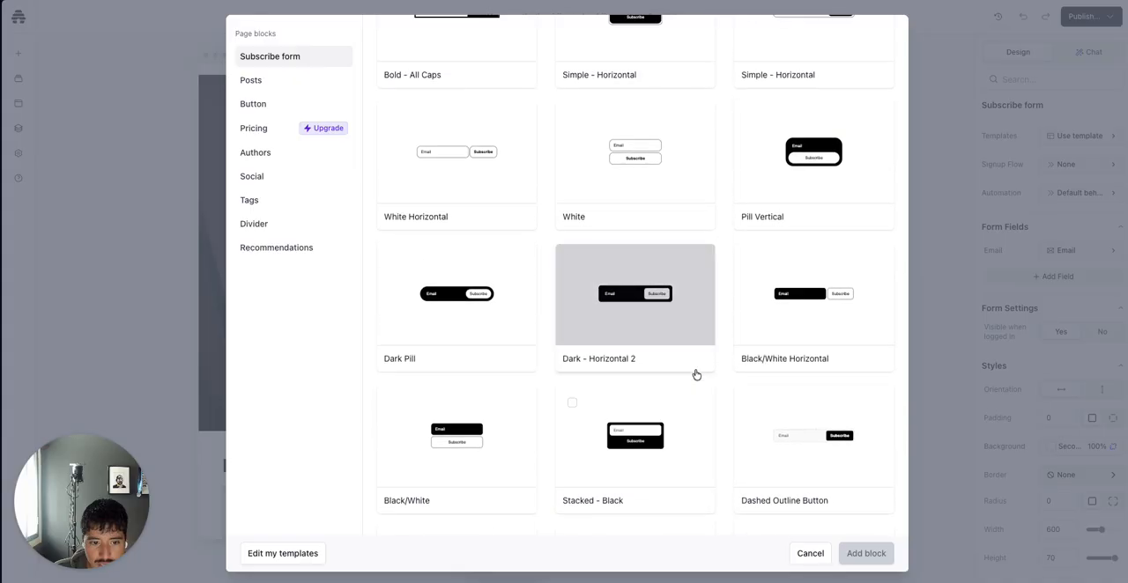
scroll(697, 375, up, 1)
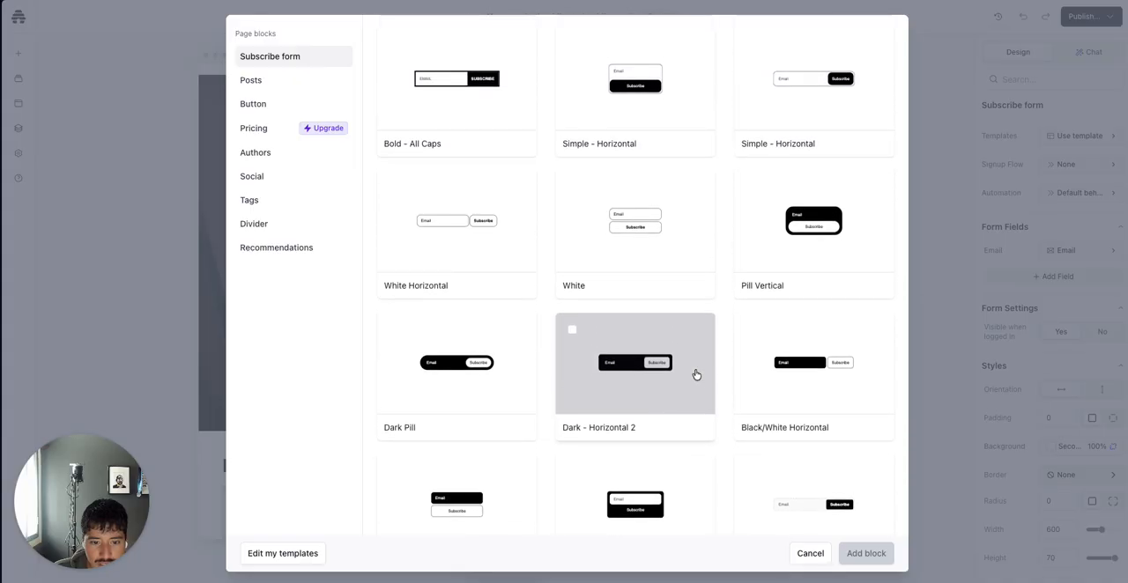
scroll(696, 375, up, 1)
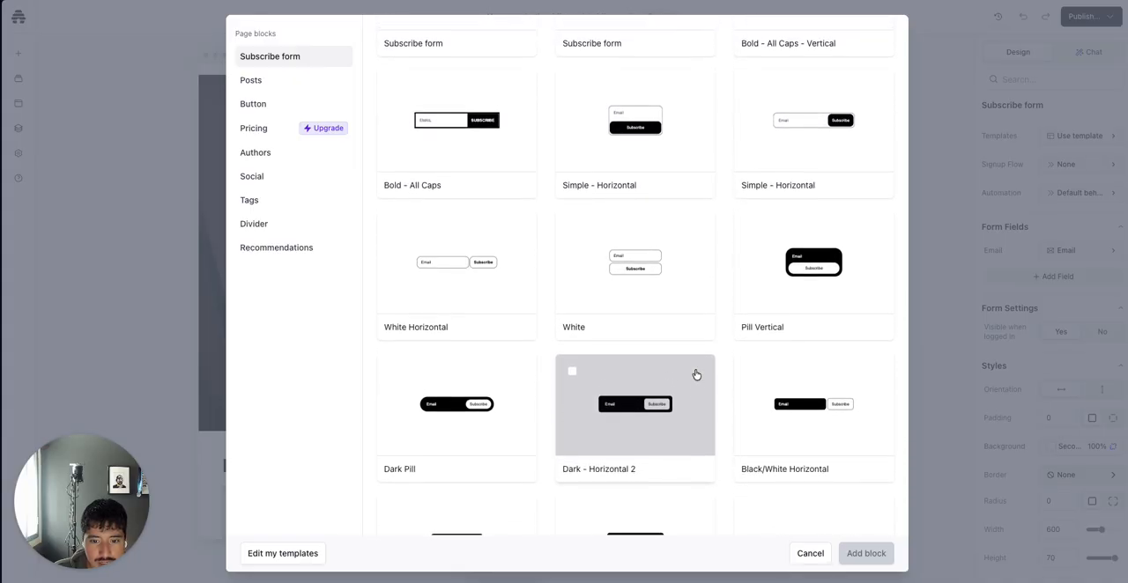
scroll(696, 374, down, 1)
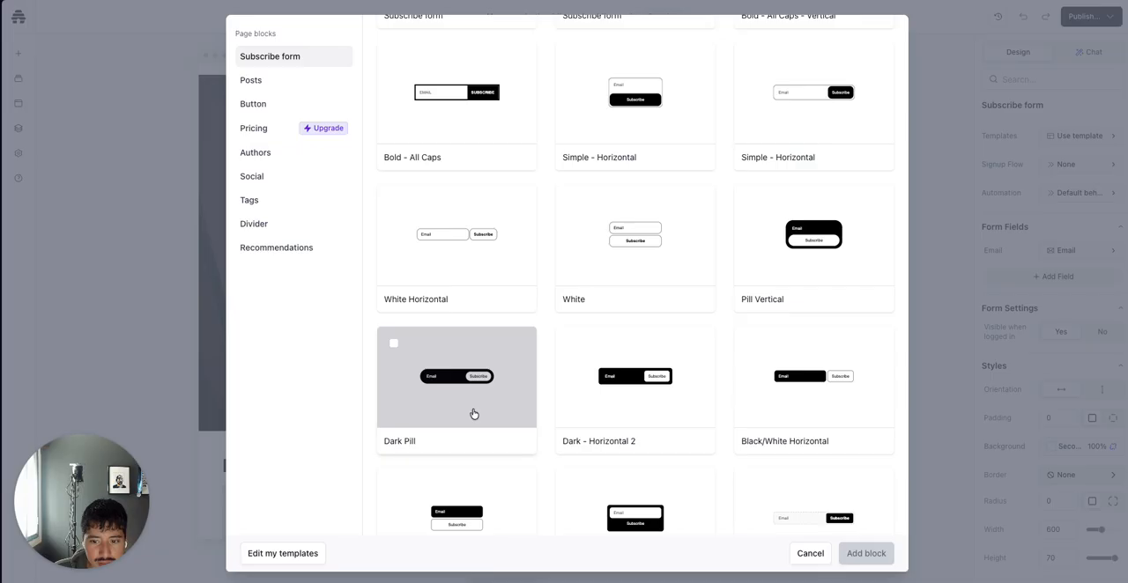
scroll(473, 413, down, 6)
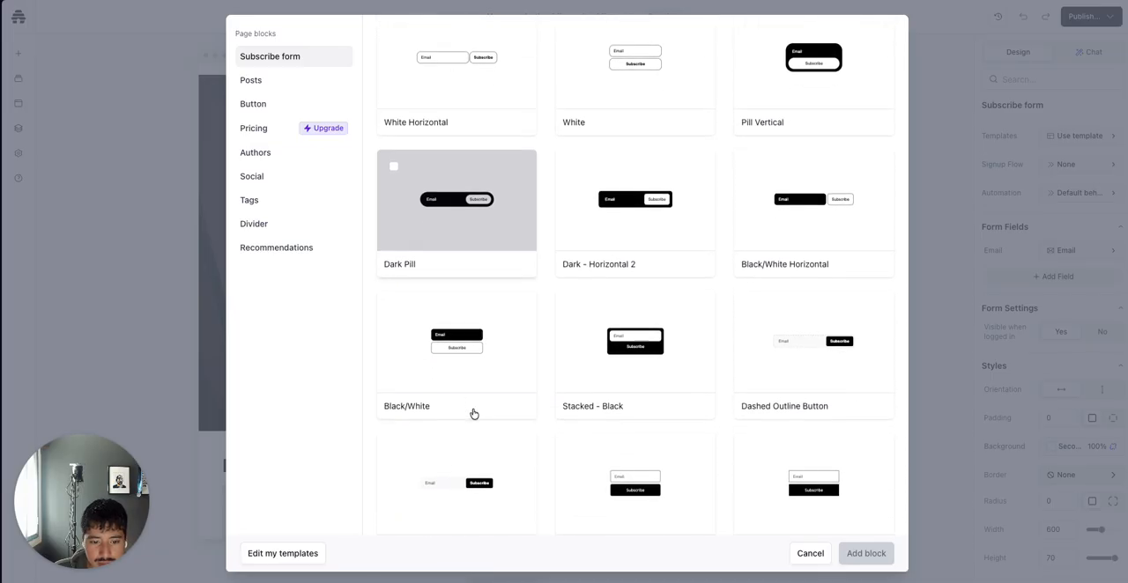
scroll(474, 414, down, 5)
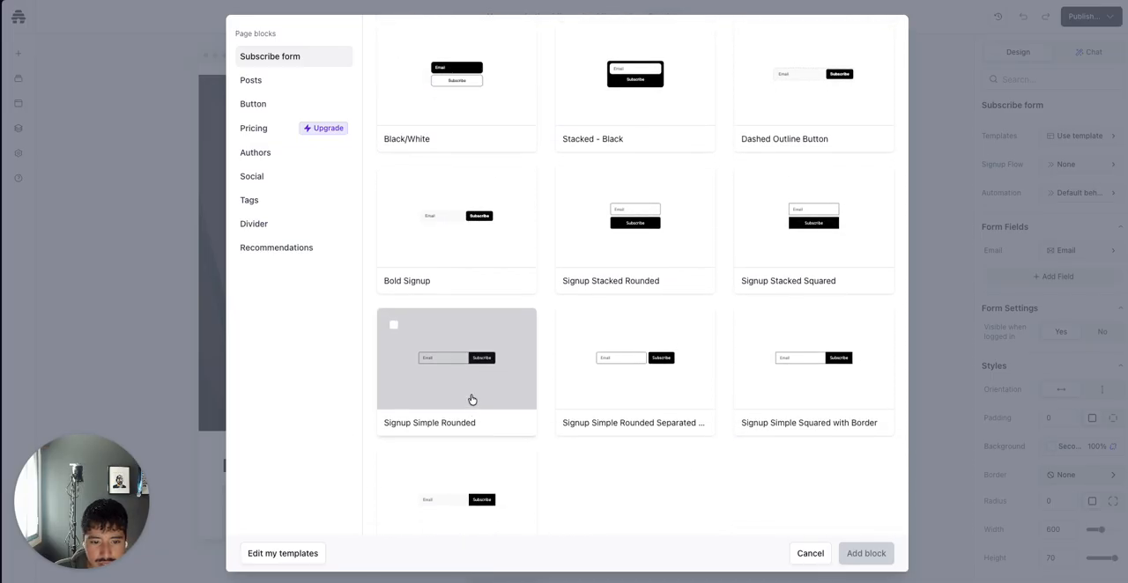
click(478, 396)
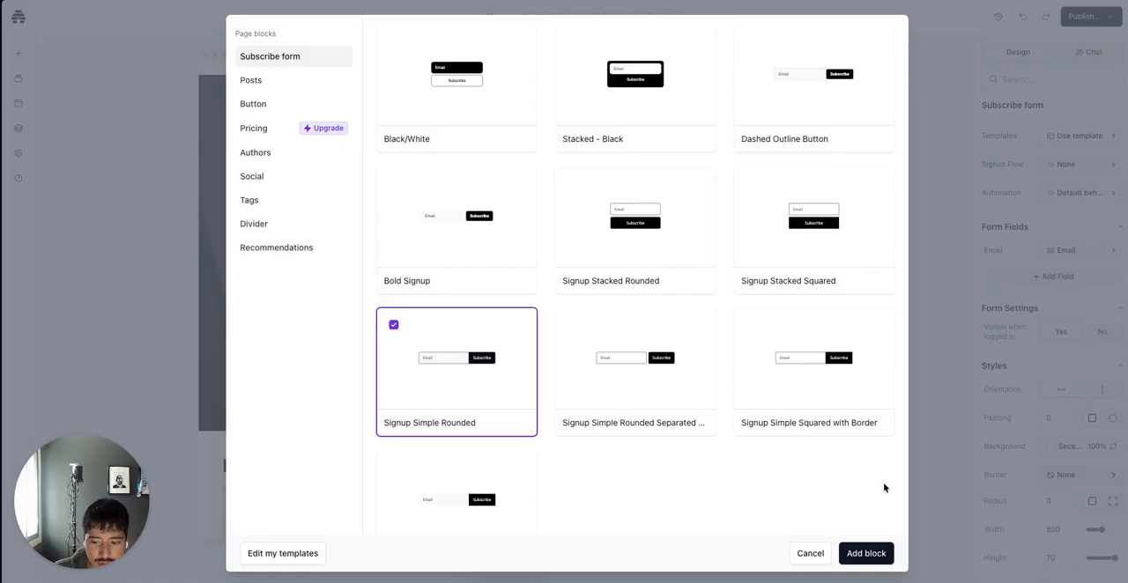
click(865, 553)
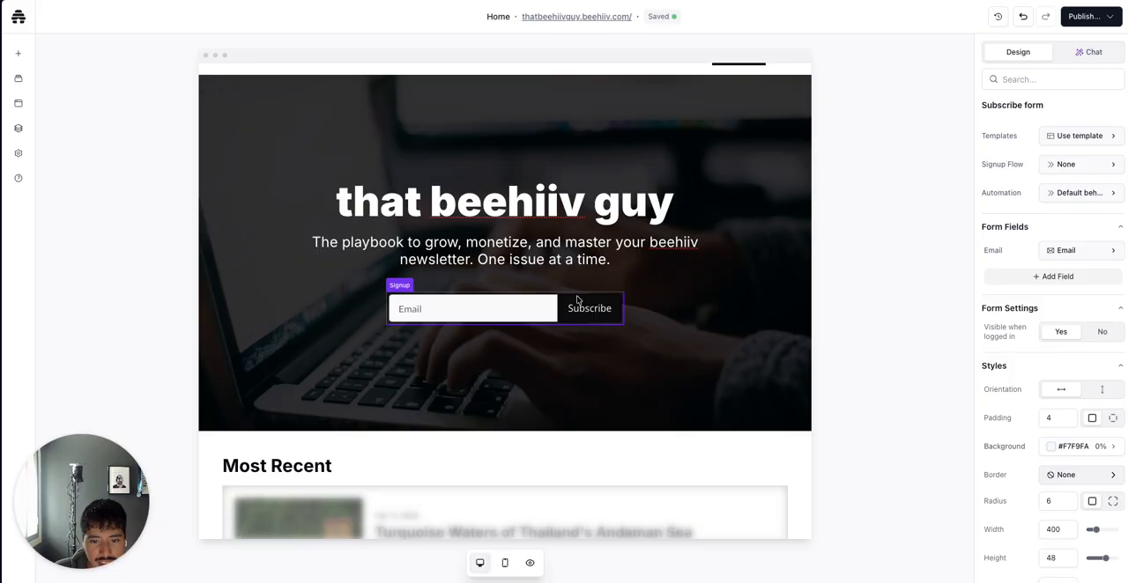
Select the hero heading and its paragraph to inspect their text style settings
click(550, 219)
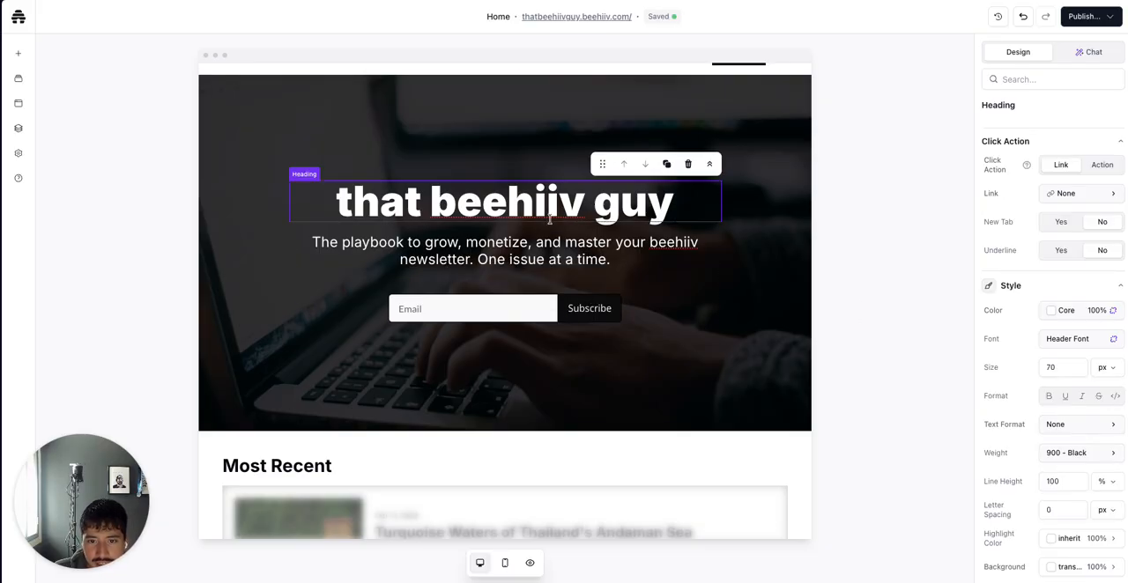
click(556, 240)
click(571, 211)
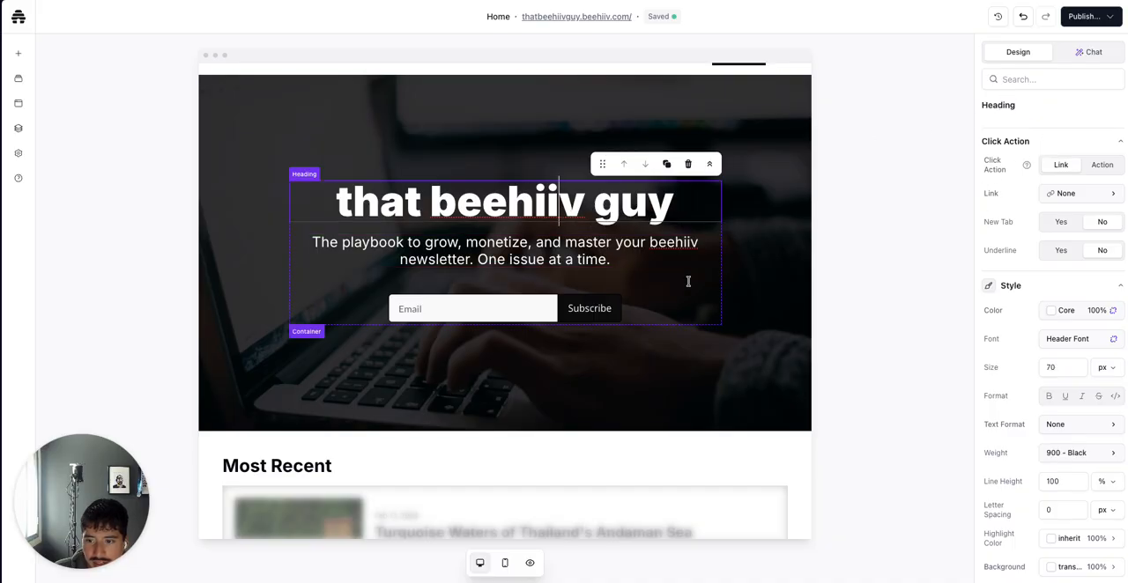
click(564, 257)
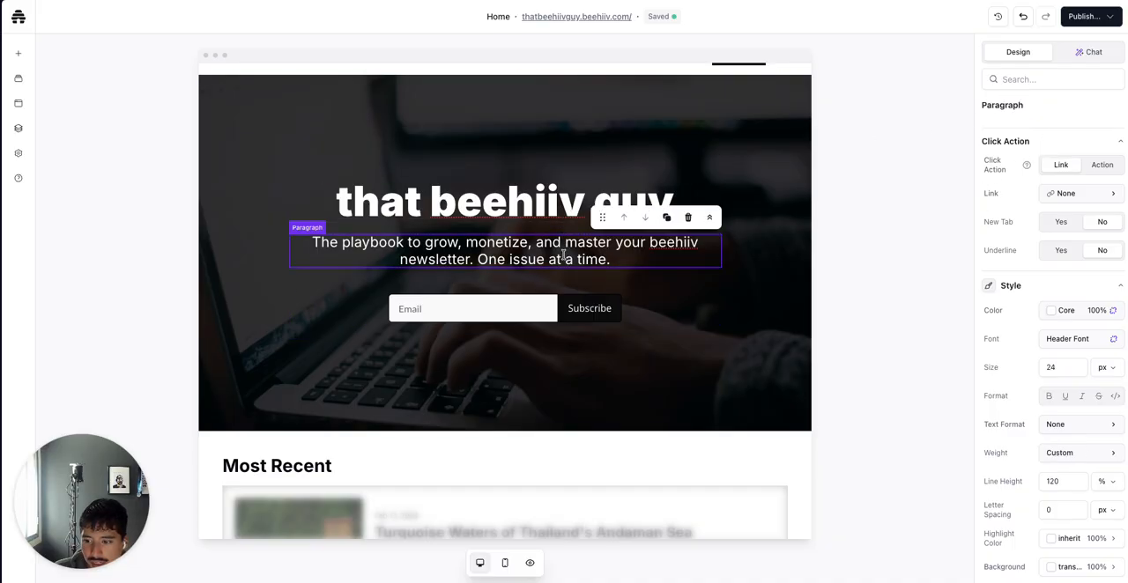
Review the hero heading's style and layout settings, then reselect the hero paragraph to compare its settings
click(559, 202)
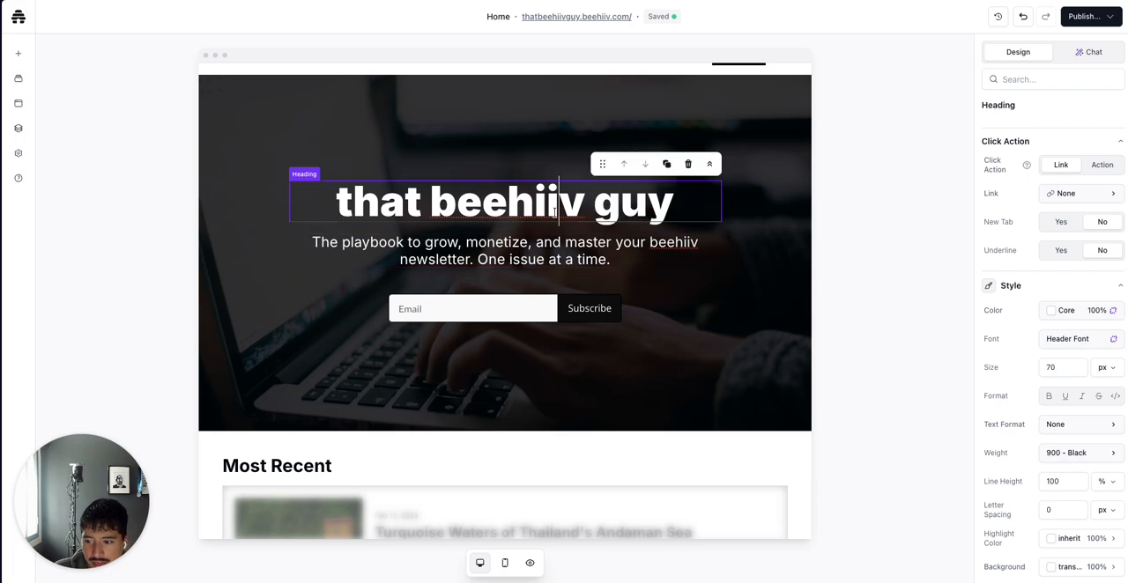
scroll(1062, 395, down, 1)
scroll(1062, 395, down, 1)
scroll(1062, 395, up, 1)
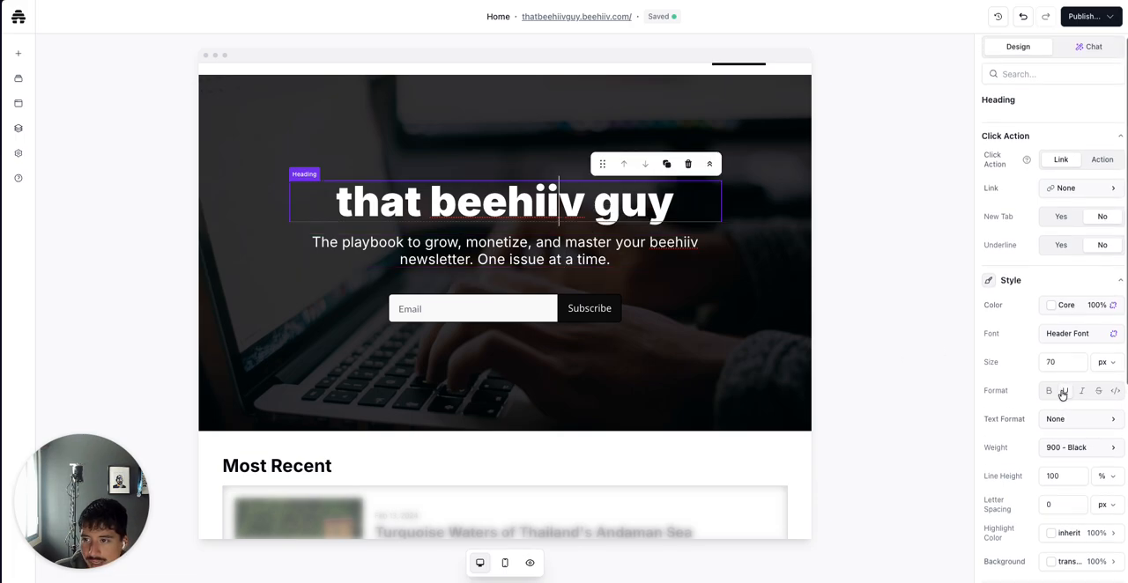
scroll(1062, 395, down, 1)
scroll(1061, 394, down, 3)
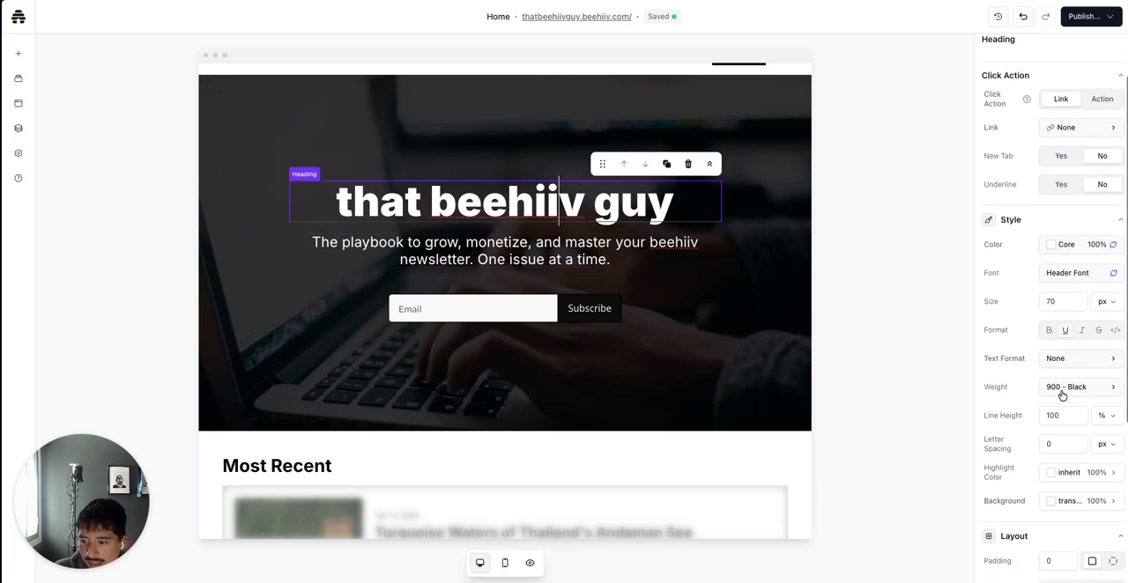
scroll(1062, 395, down, 3)
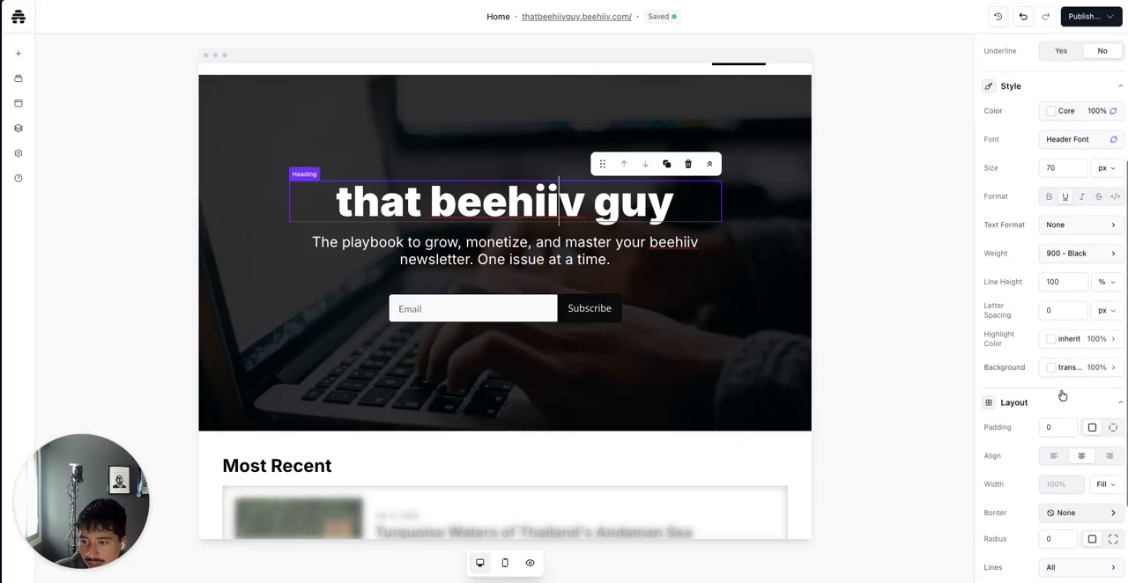
scroll(1056, 404, down, 3)
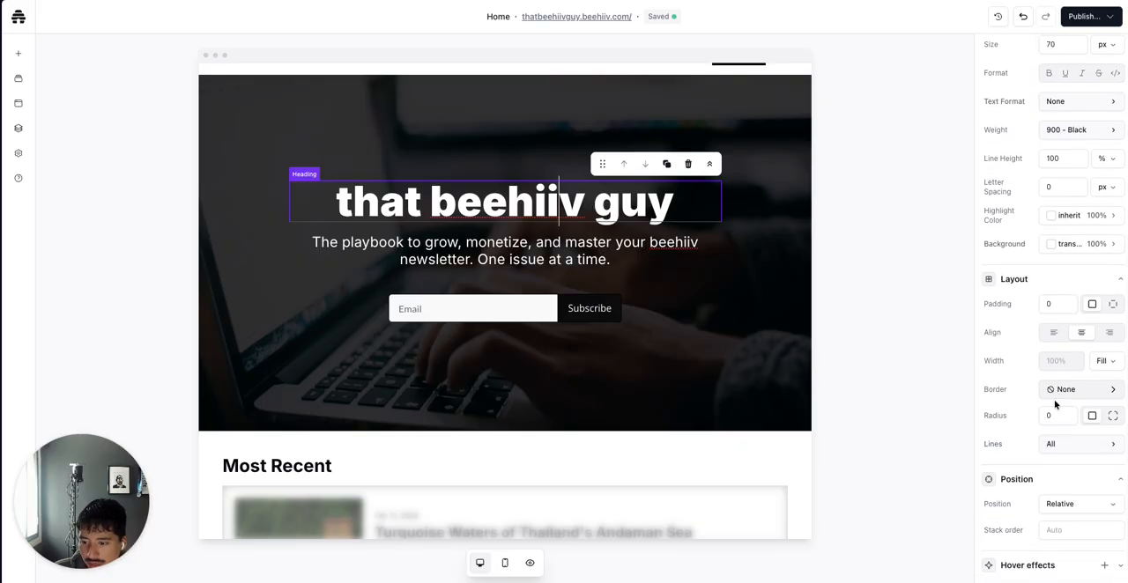
scroll(1055, 405, down, 1)
click(549, 259)
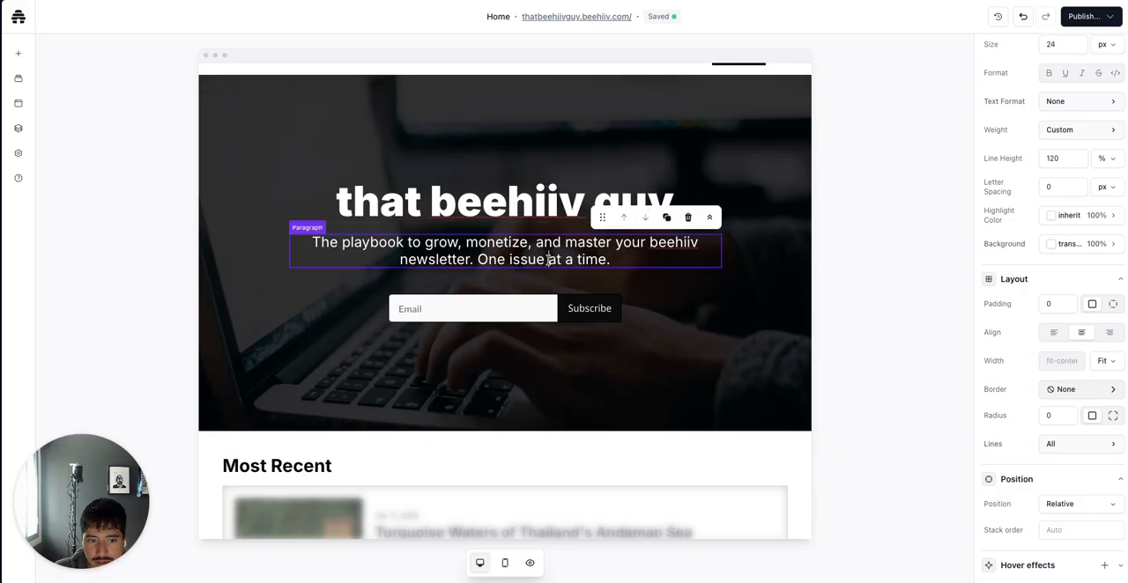
scroll(994, 288, up, 4)
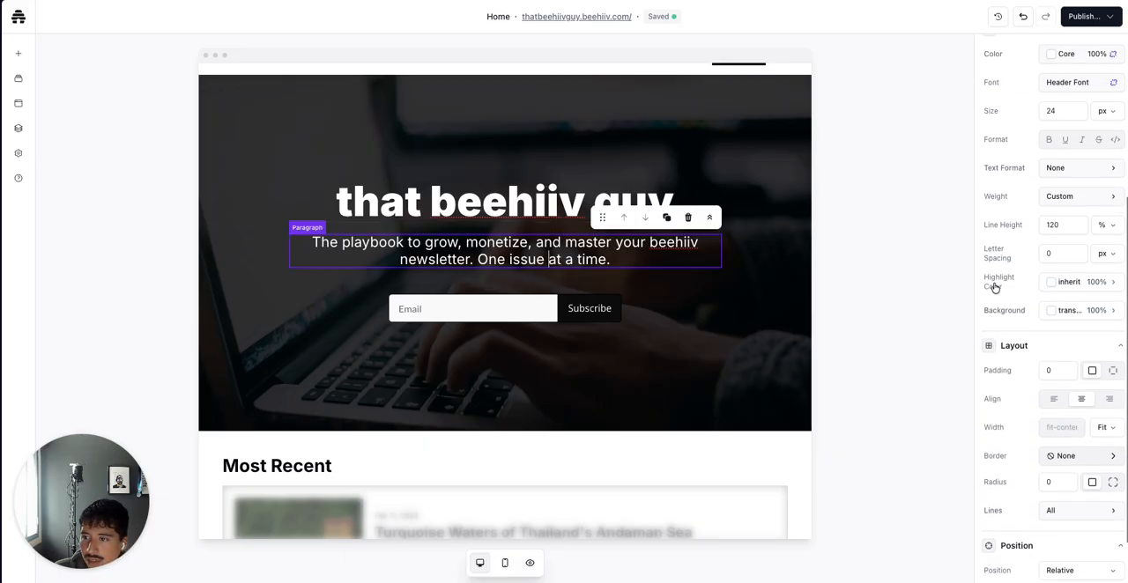
scroll(994, 287, up, 5)
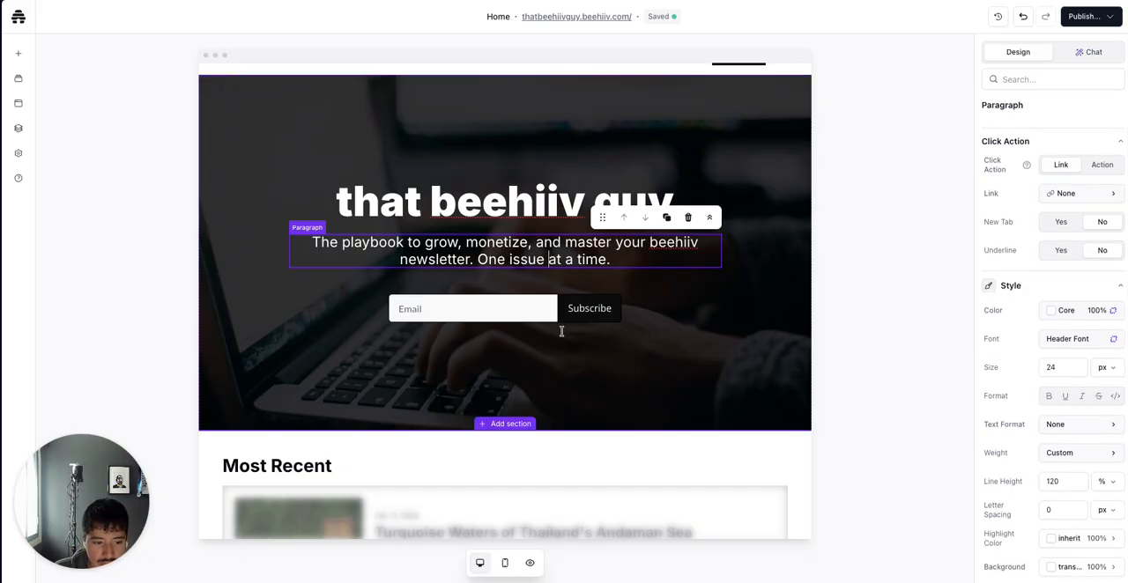
Apply the Three columns posts template to the Most Recent posts block
scroll(559, 329, down, 4)
scroll(468, 498, down, 3)
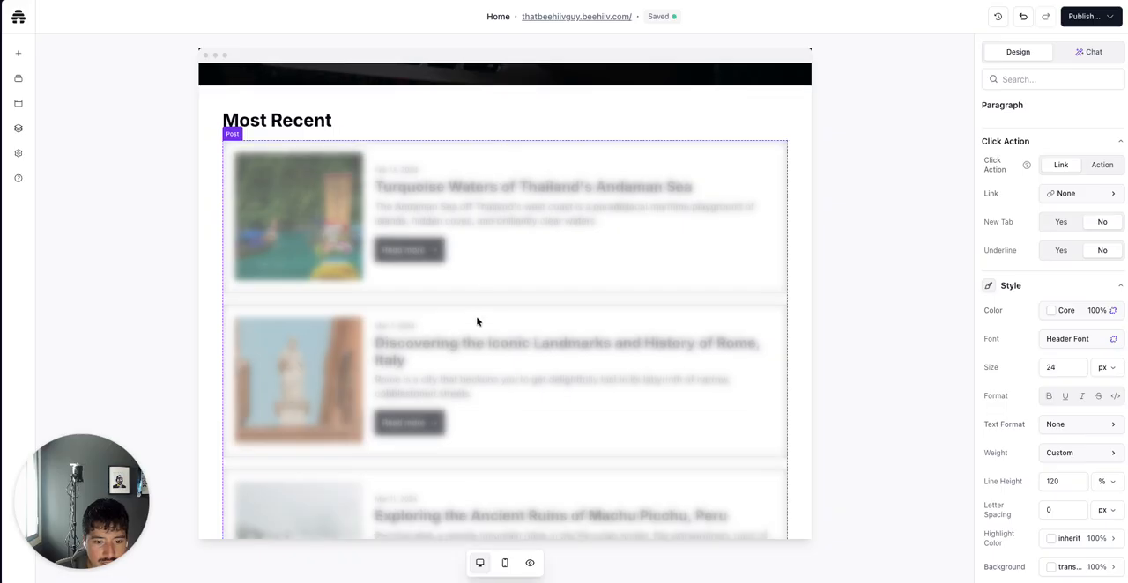
click(476, 255)
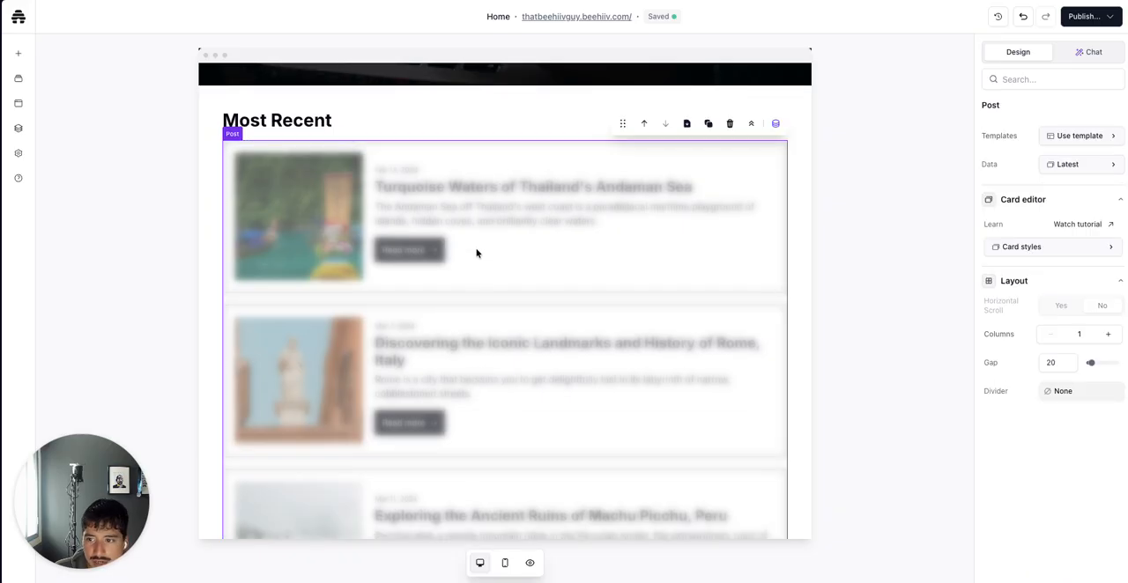
click(1058, 135)
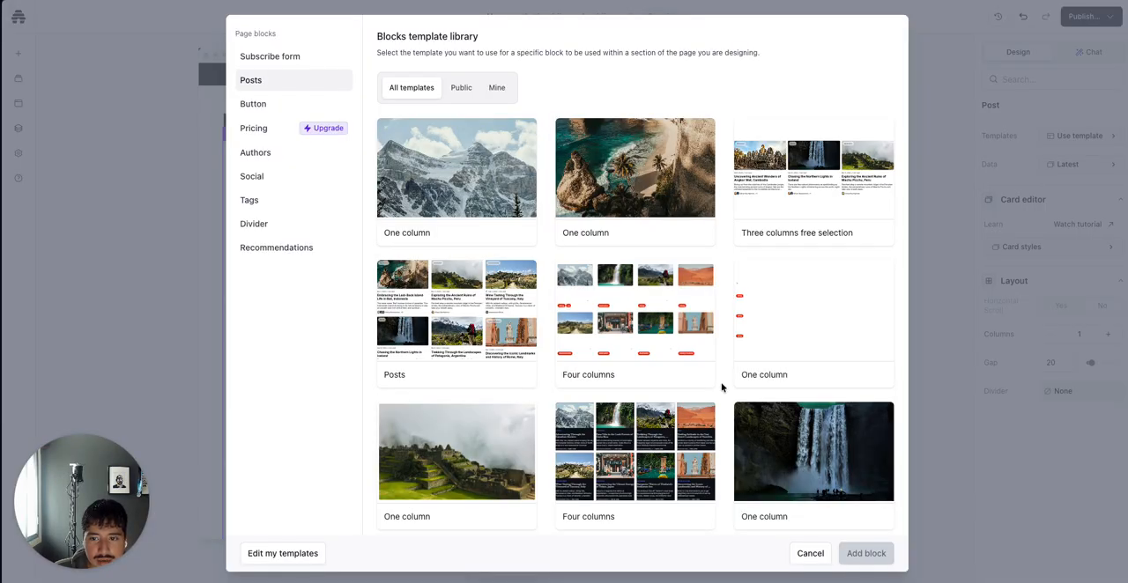
scroll(721, 387, down, 5)
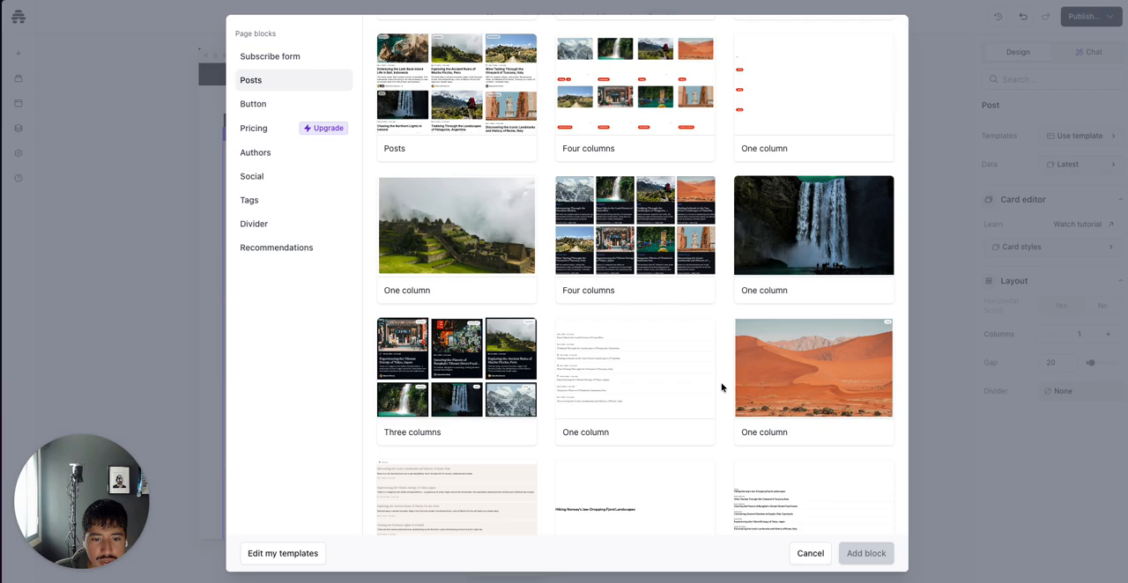
scroll(721, 387, down, 5)
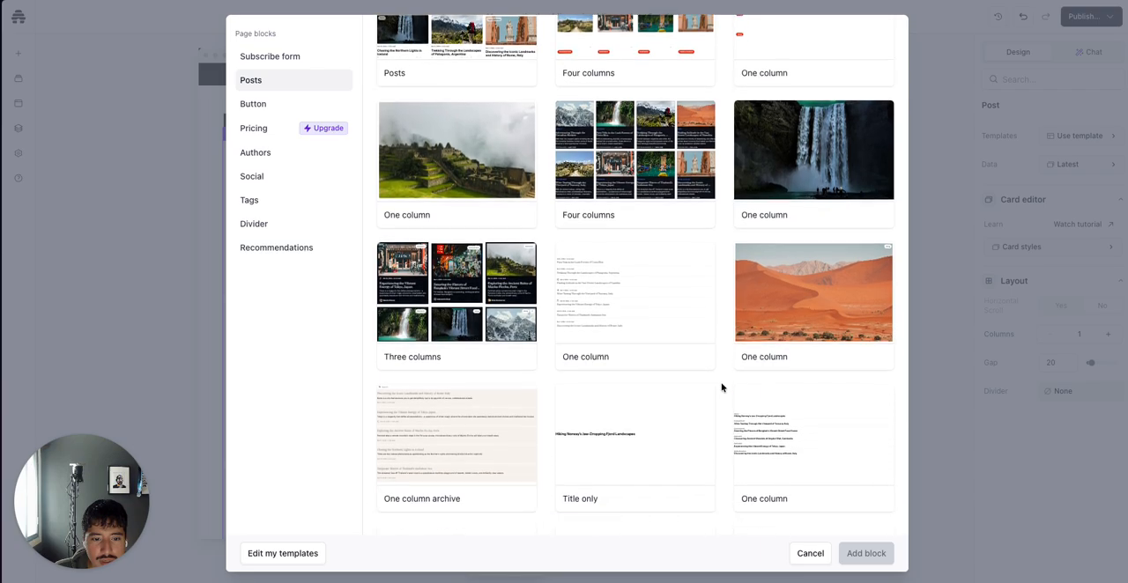
scroll(721, 387, down, 1)
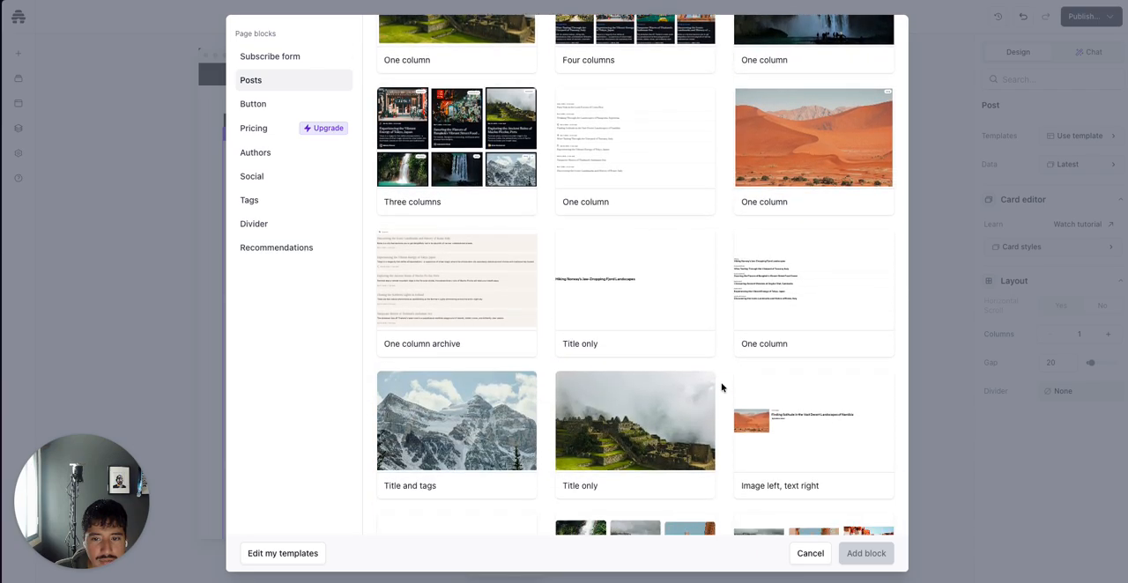
scroll(721, 387, down, 3)
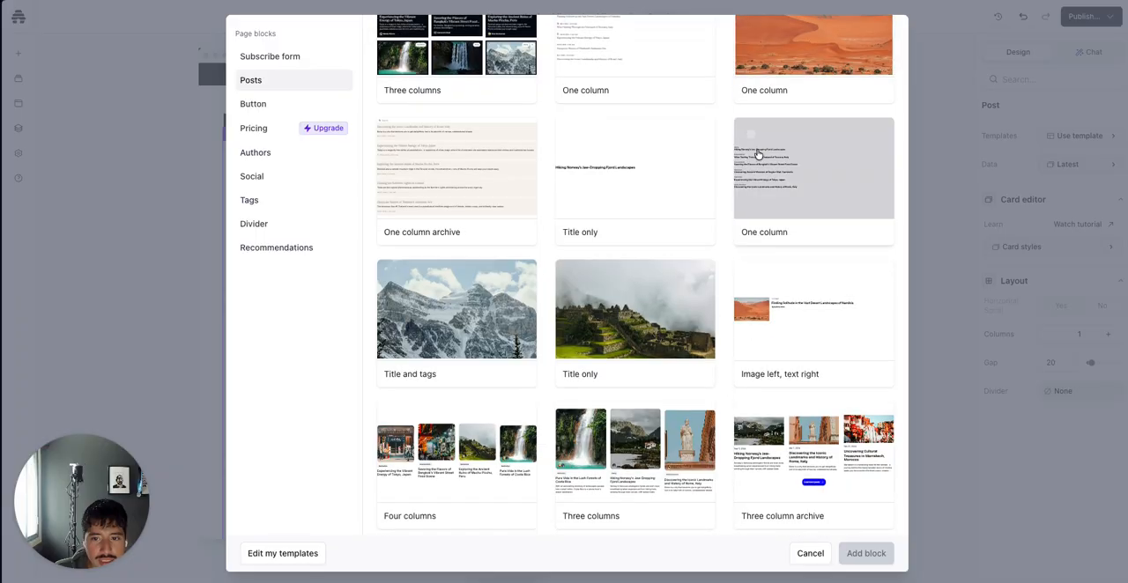
scroll(732, 355, down, 5)
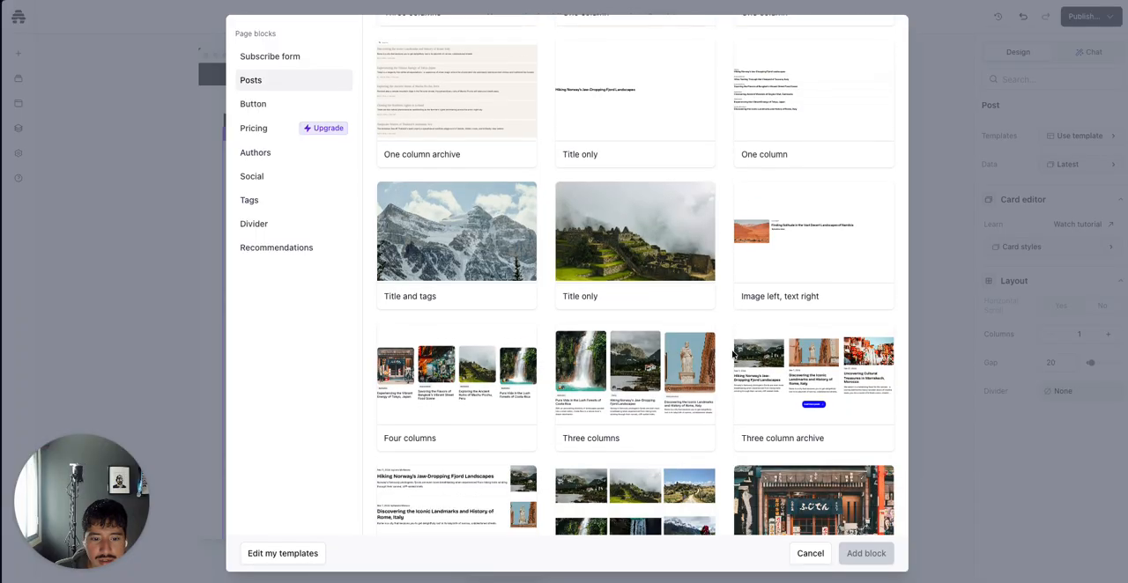
scroll(732, 355, down, 5)
scroll(733, 355, up, 8)
scroll(648, 313, up, 6)
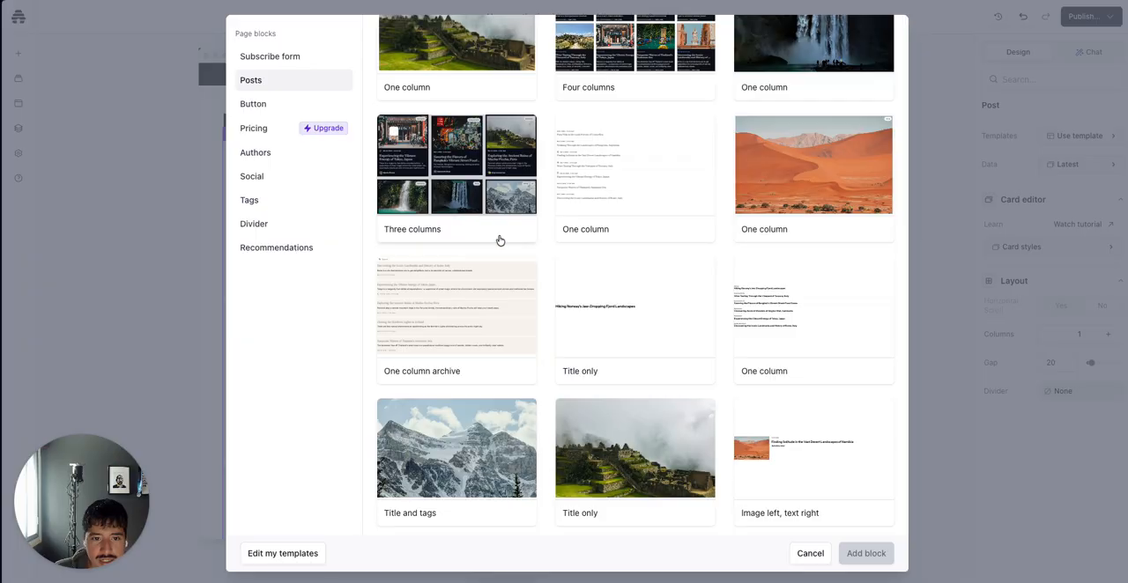
scroll(587, 364, down, 2)
scroll(589, 365, down, 8)
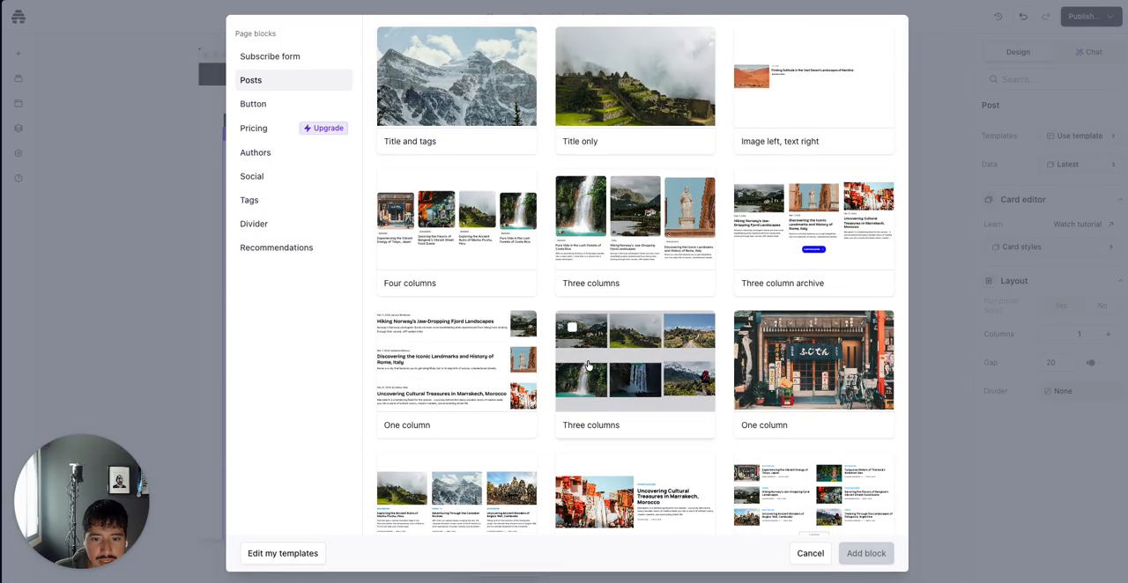
scroll(641, 255, down, 7)
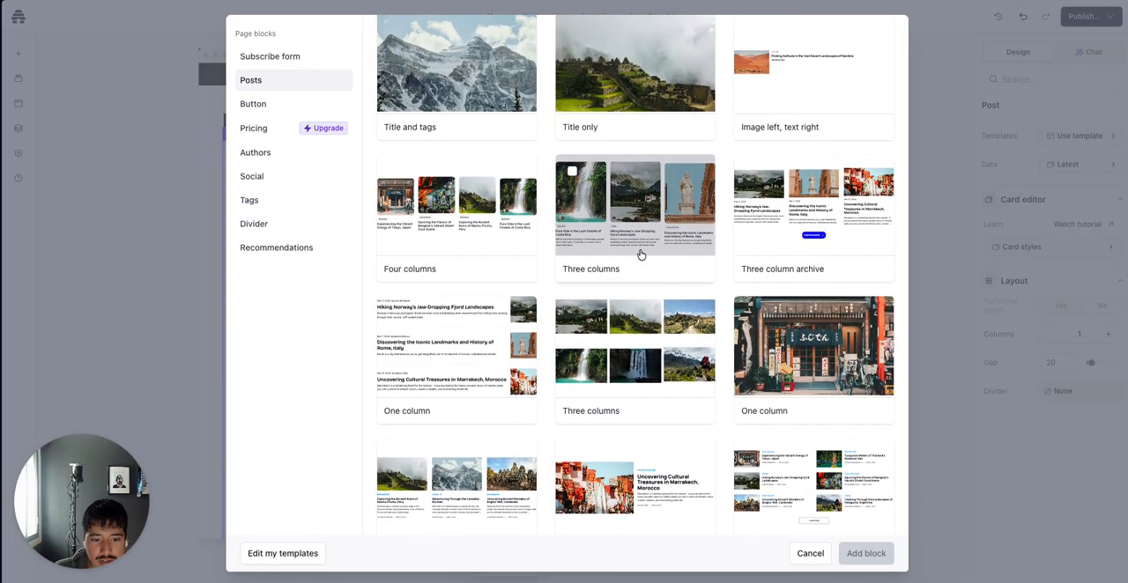
scroll(641, 255, up, 6)
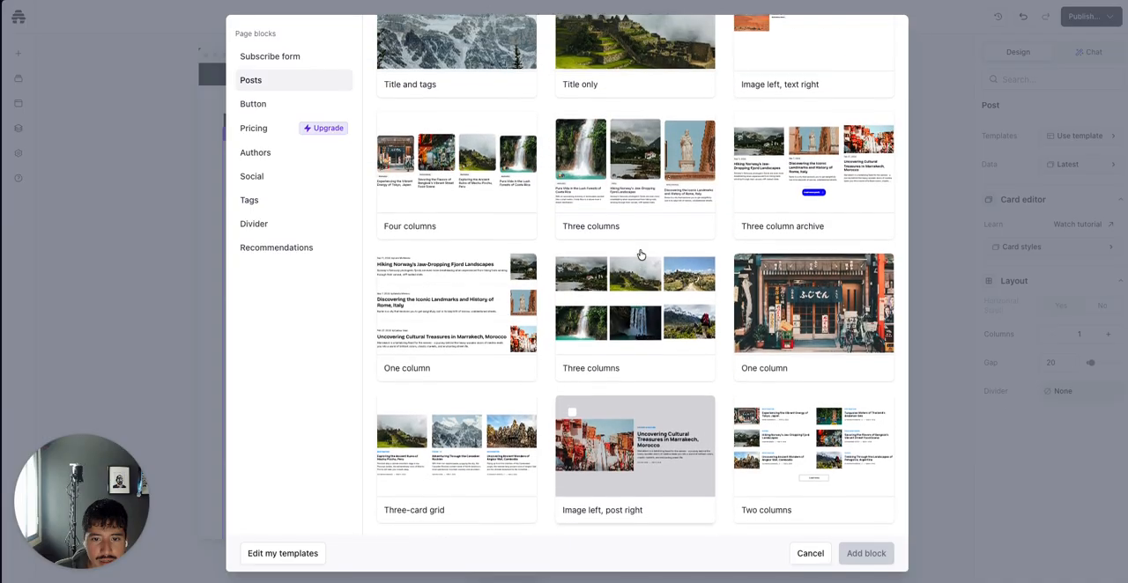
click(637, 225)
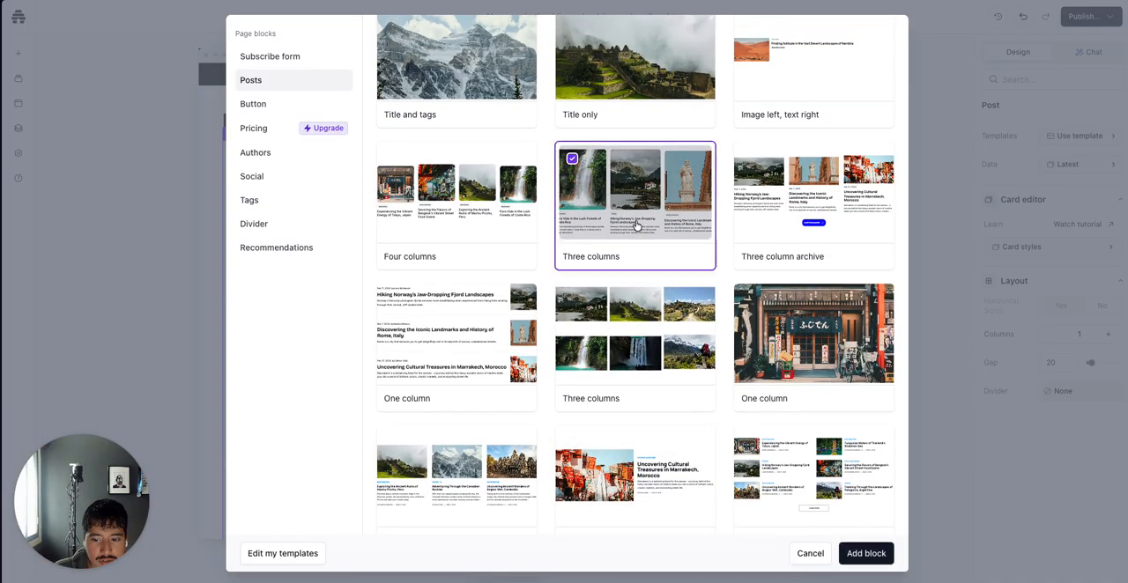
click(868, 553)
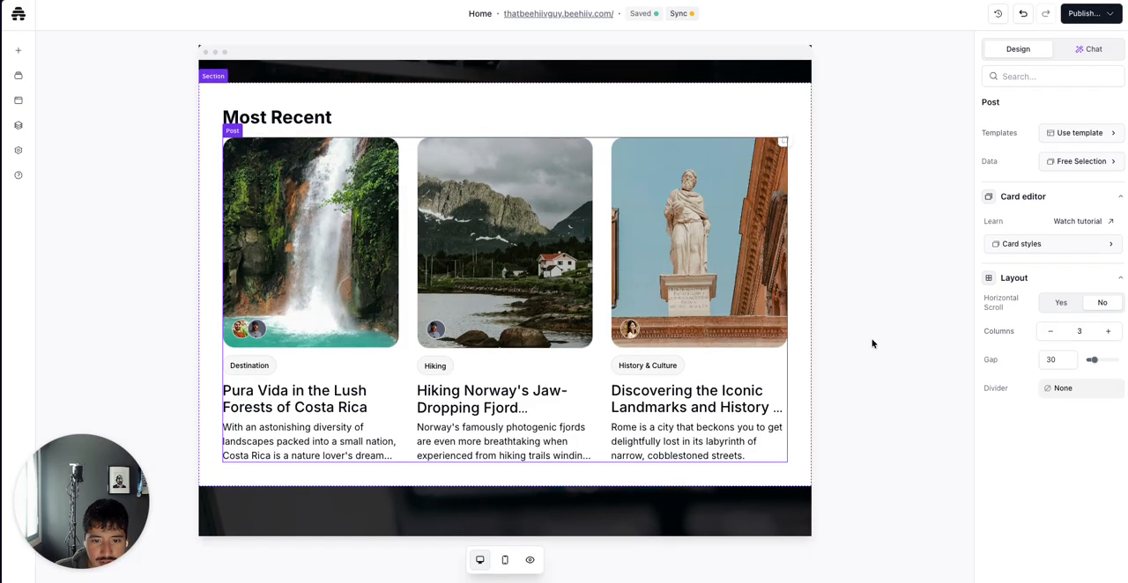
Add a new hero section below the posts using the Subscribe to Nexus template
click(511, 485)
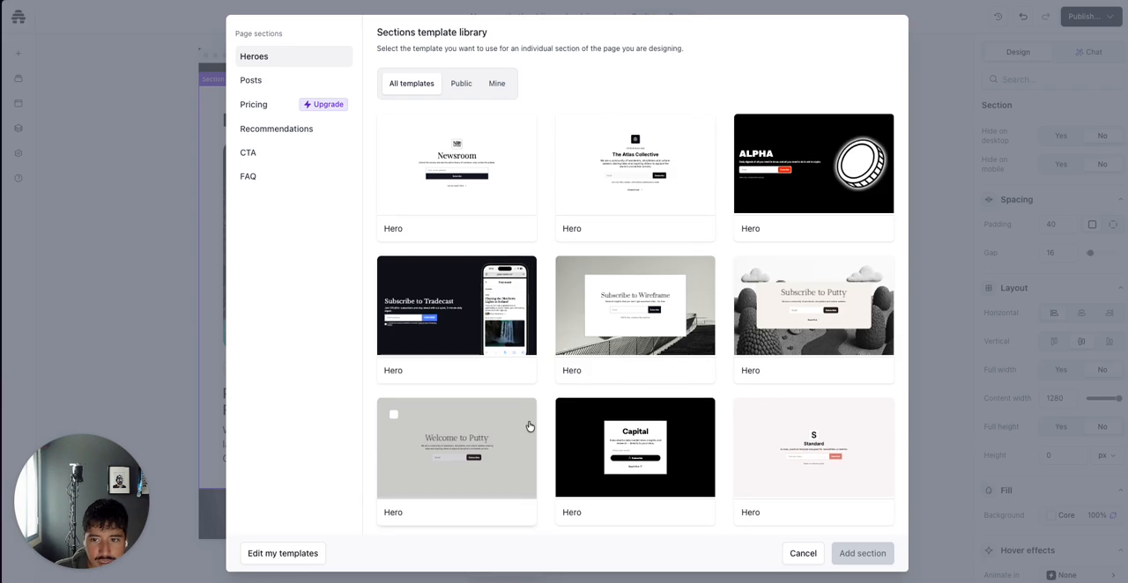
scroll(526, 434, down, 1)
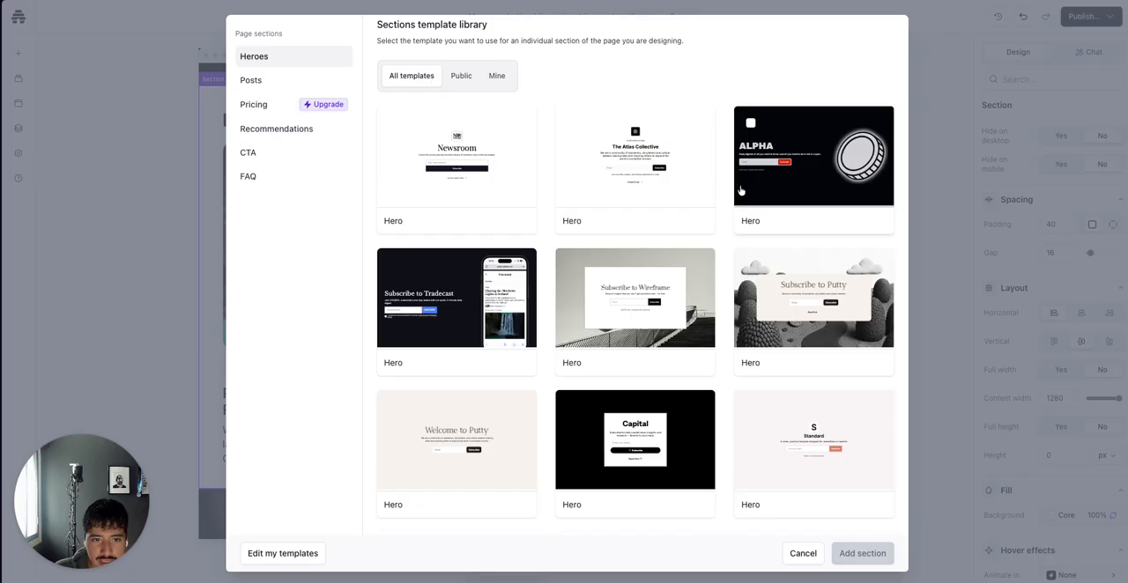
scroll(561, 356, down, 3)
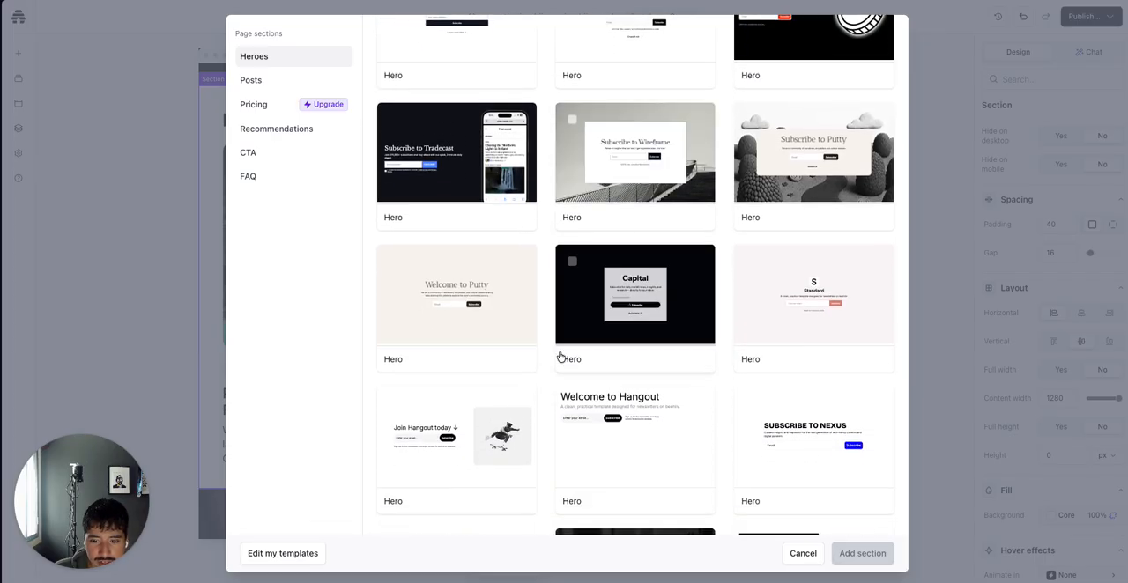
scroll(561, 356, down, 5)
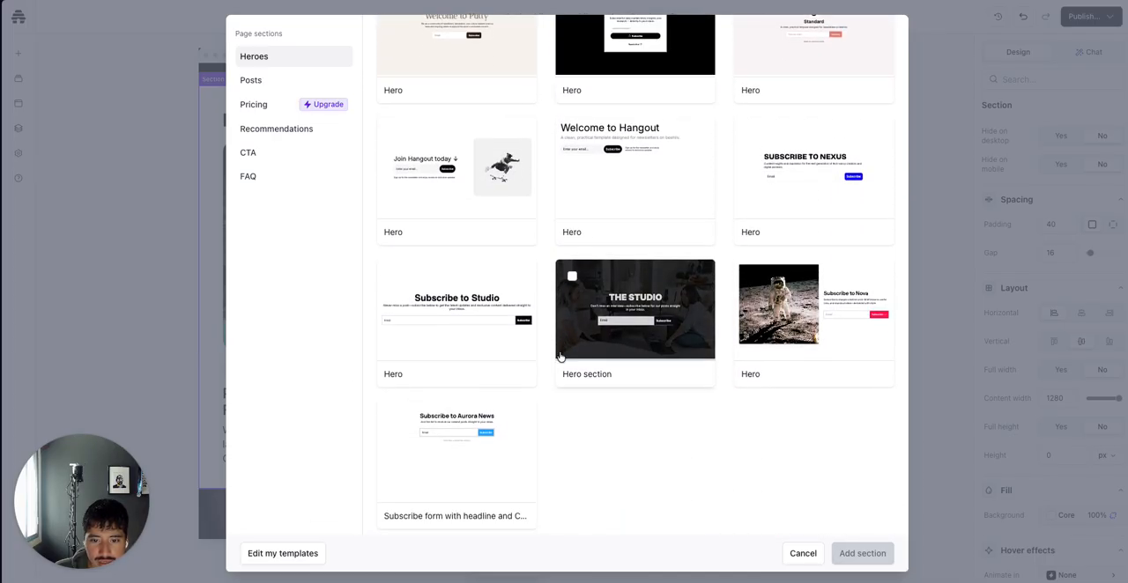
scroll(560, 356, up, 8)
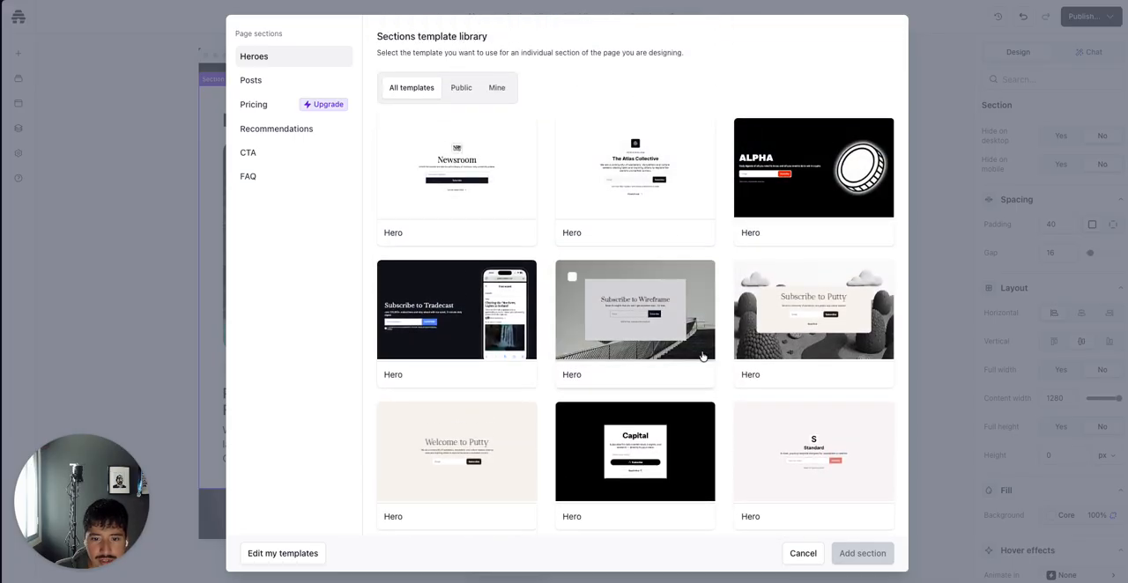
scroll(702, 356, down, 4)
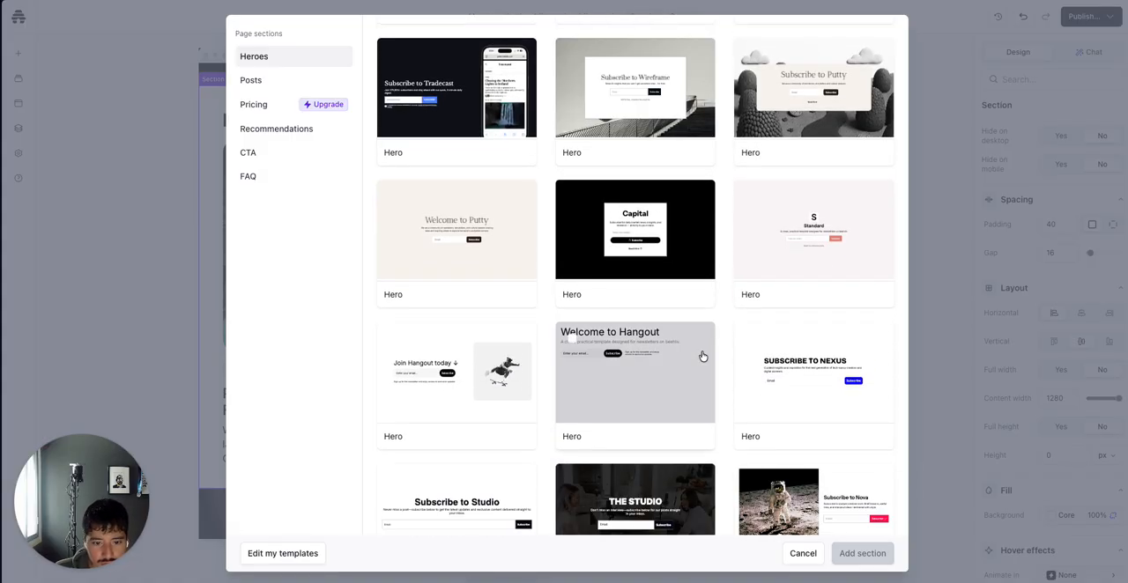
scroll(702, 356, down, 1)
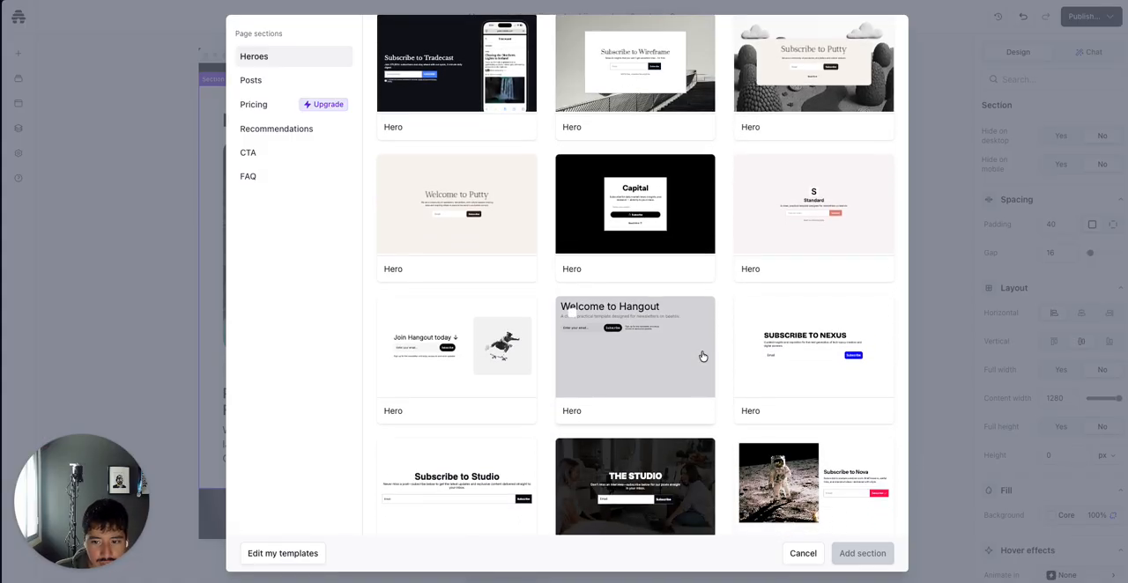
scroll(702, 356, down, 3)
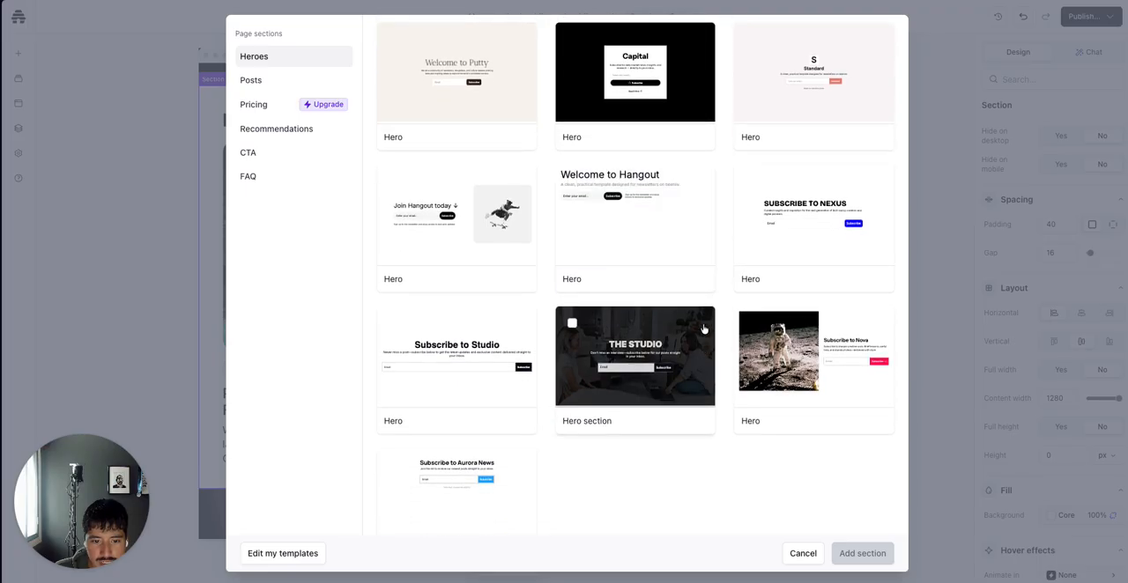
click(756, 235)
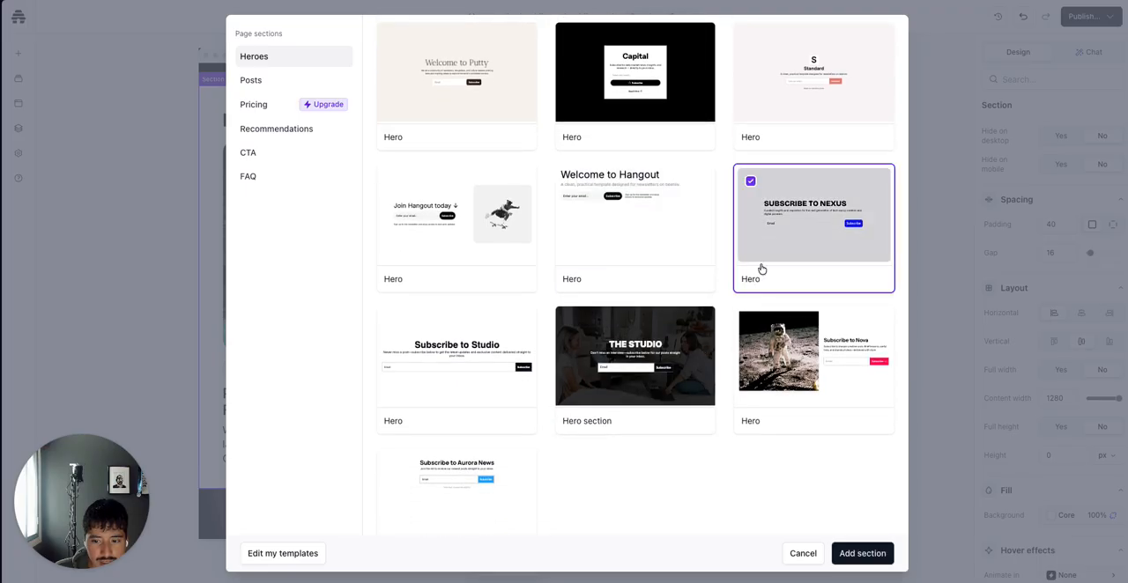
click(870, 553)
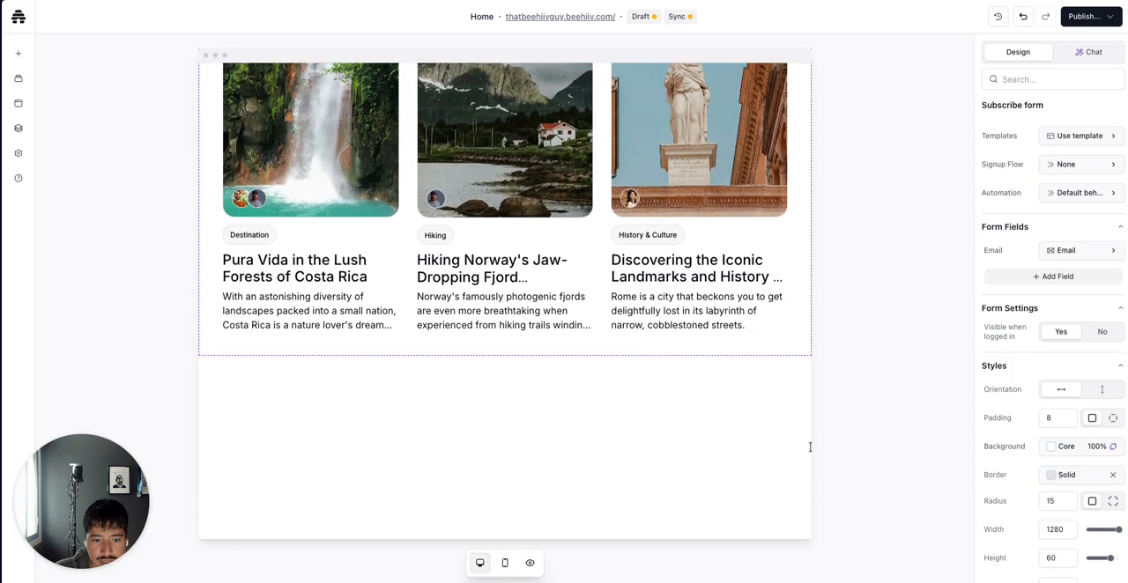
Select the new section's heading and compare it with the original hero at the top of the page
scroll(810, 447, down, 4)
scroll(781, 411, up, 2)
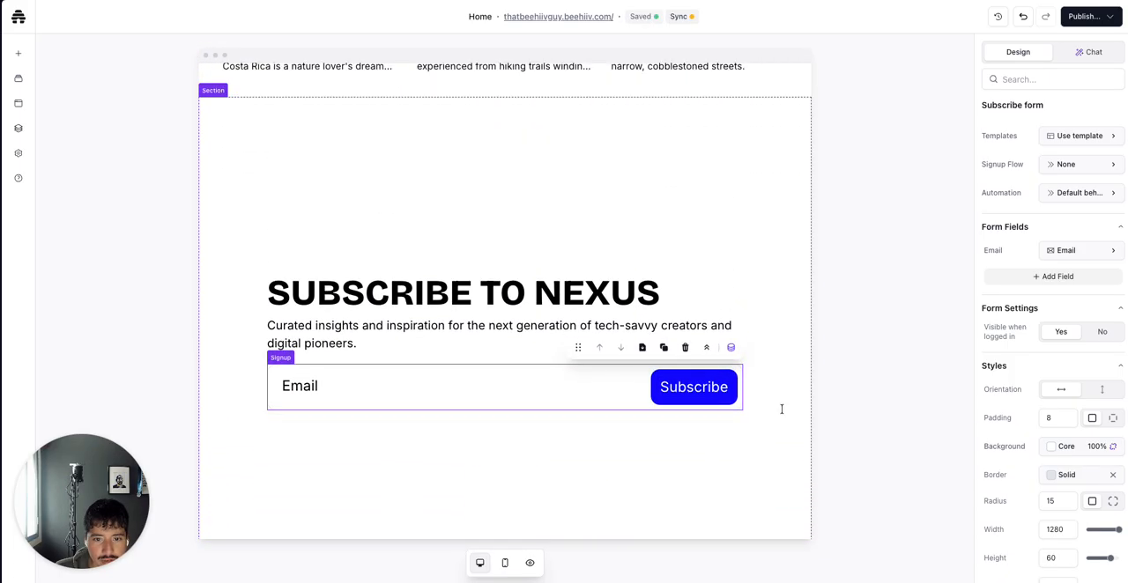
click(624, 304)
scroll(659, 282, up, 5)
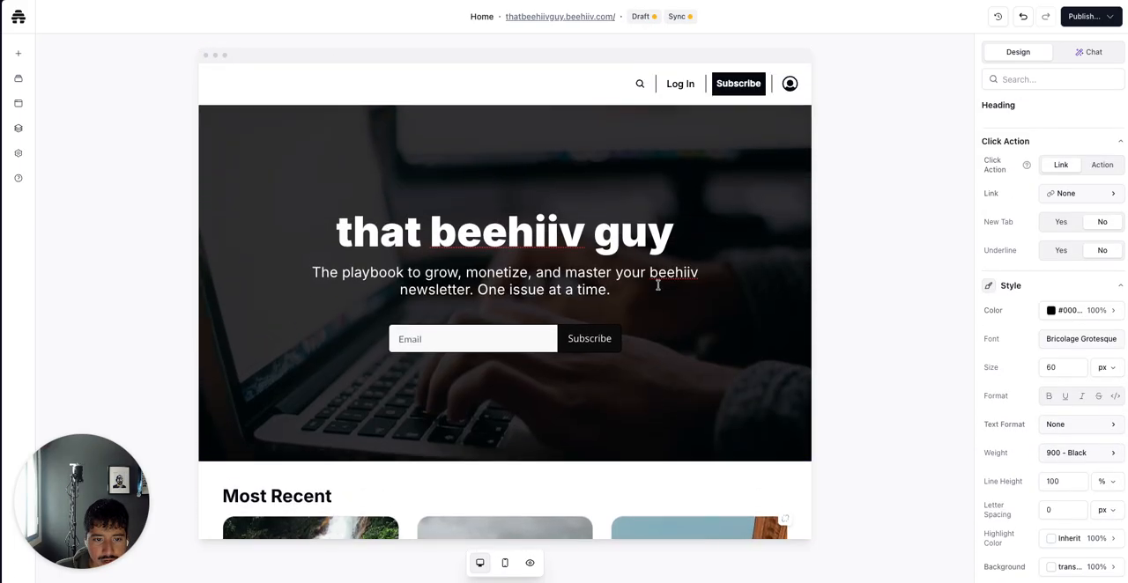
scroll(657, 284, down, 5)
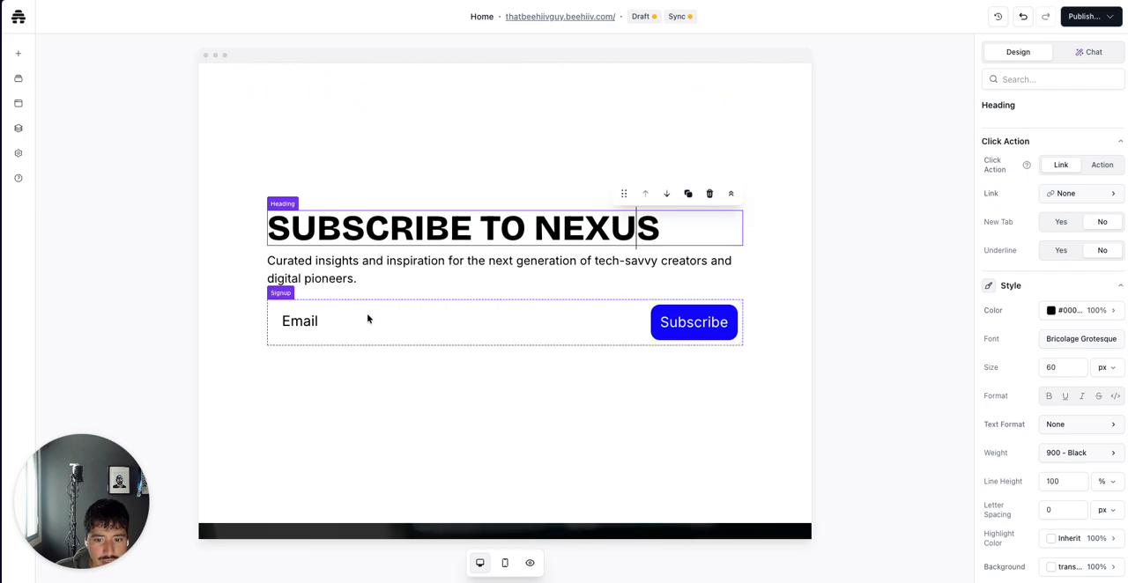
Move the new Subscribe to Nexus section up to the top of the page, above the original hero
click(357, 387)
scroll(357, 388, up, 3)
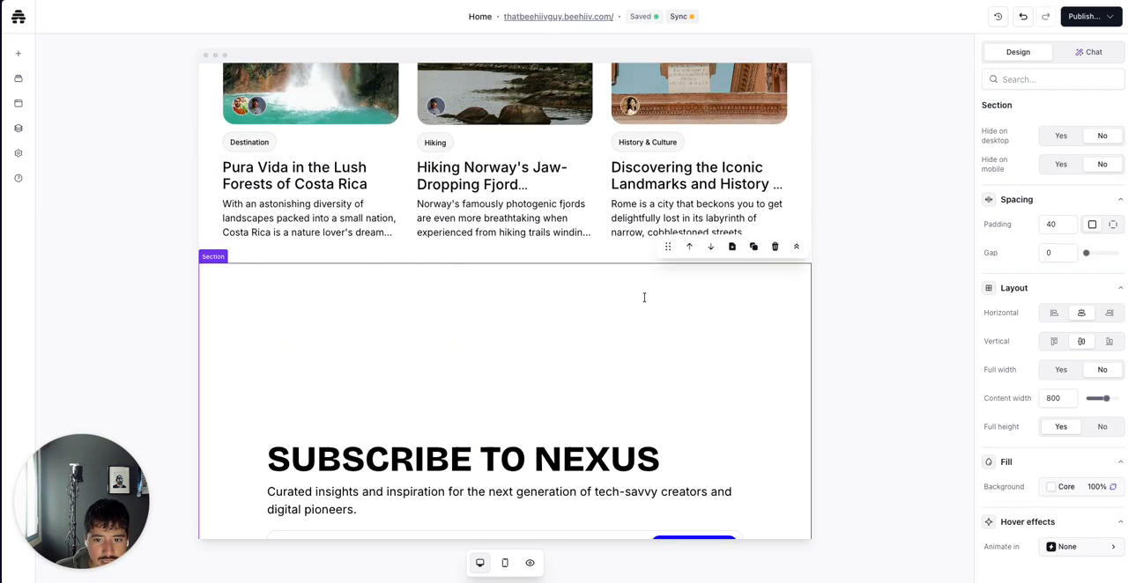
click(689, 247)
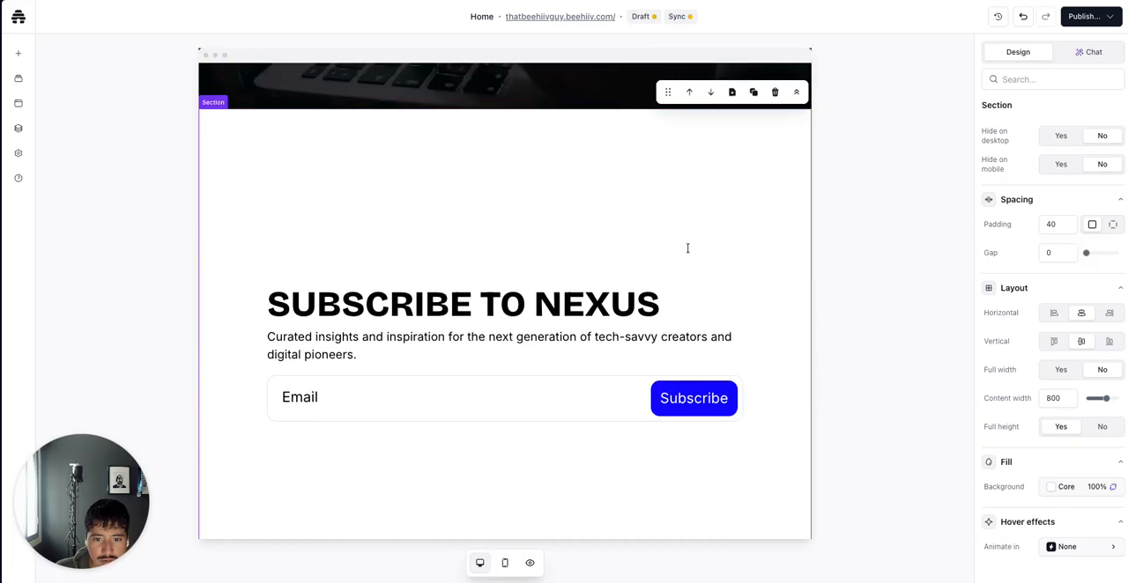
click(689, 280)
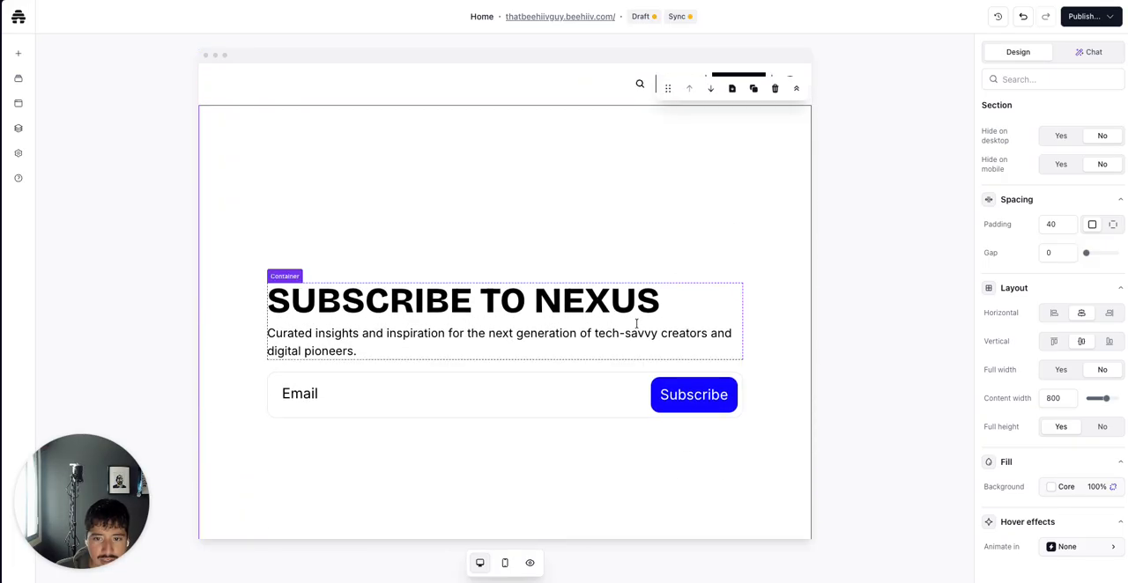
Copy the original hero heading text and paste it into the new section's heading as "that beehiiv guy"
scroll(636, 323, down, 4)
click(561, 401)
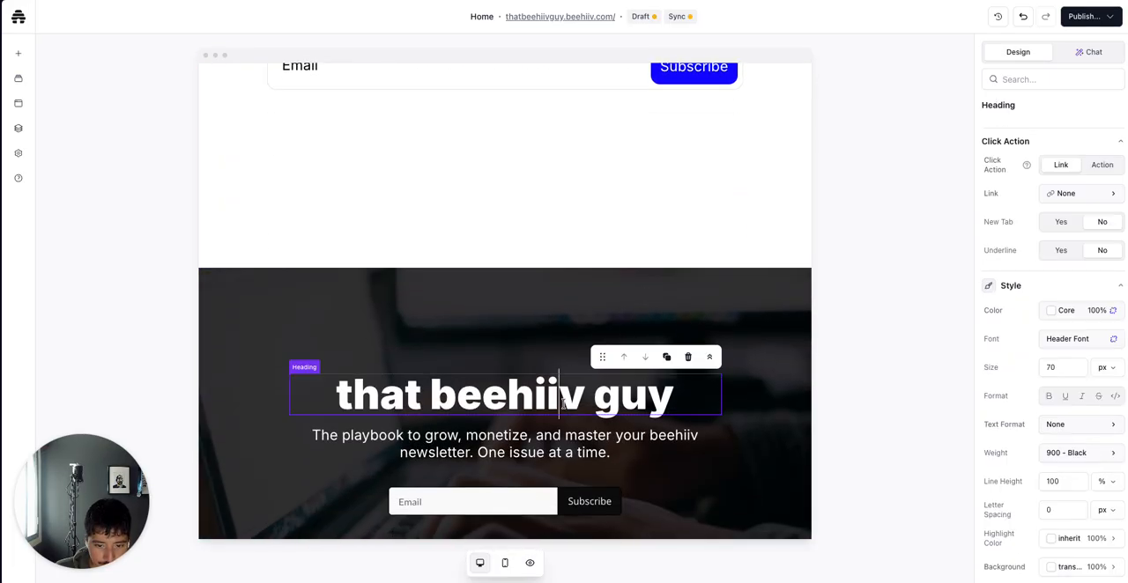
triple_click(562, 403)
key(ctrl+c)
scroll(561, 403, up, 4)
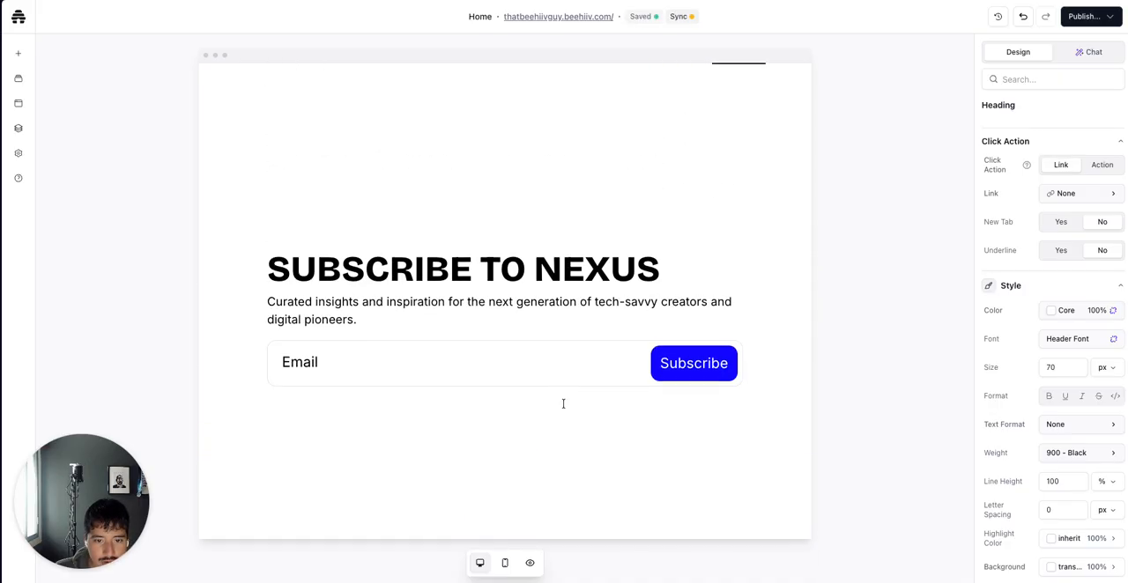
double_click(546, 264)
triple_click(546, 264)
key(ctrl+v)
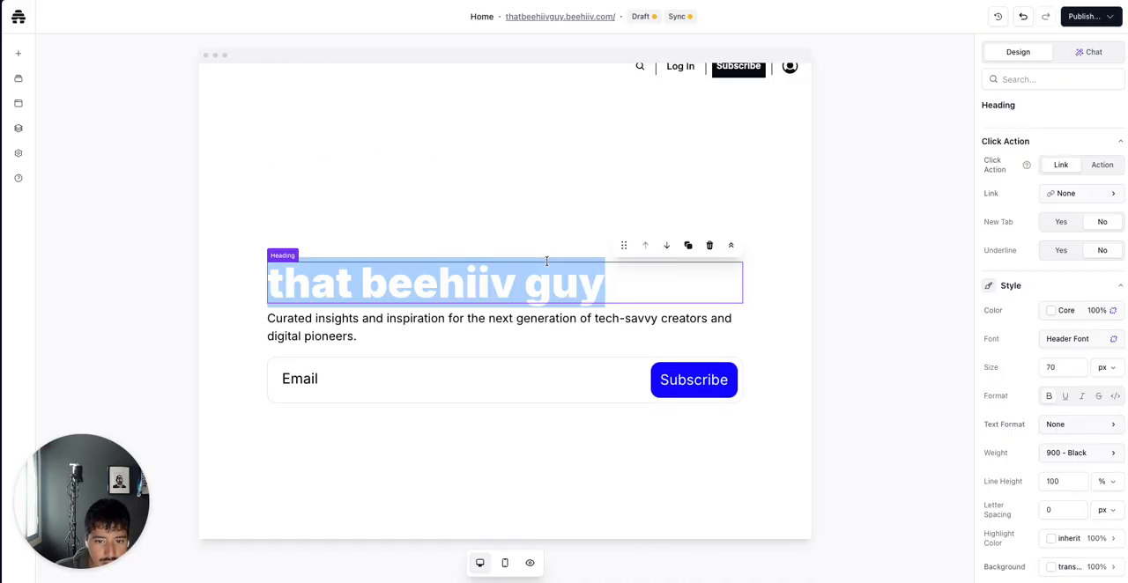
Set the new section heading's color to the Primary theme color
scroll(549, 262, down, 1)
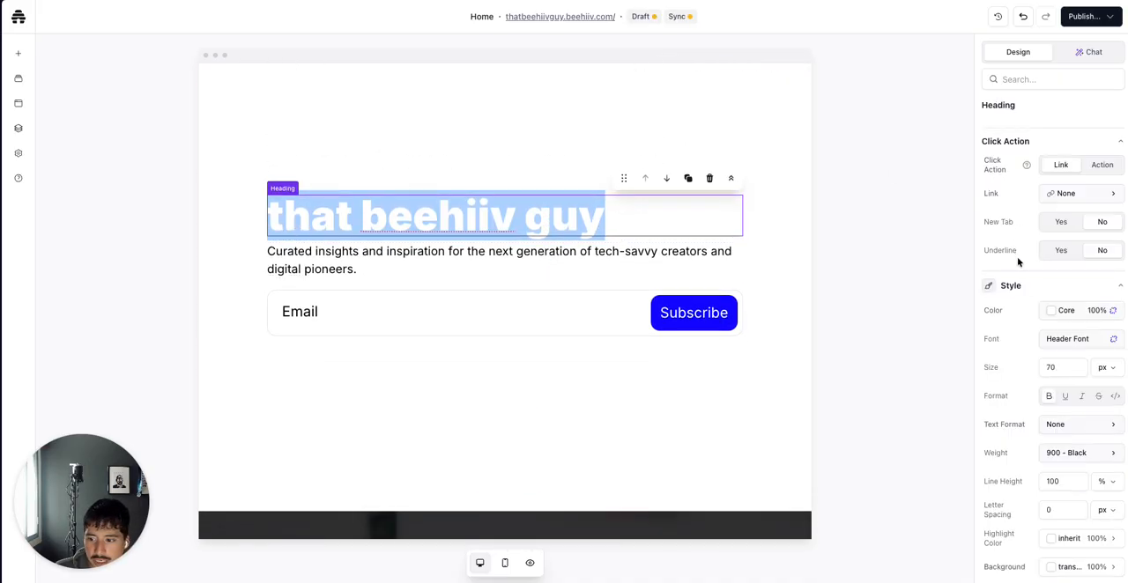
scroll(1018, 262, down, 1)
click(1052, 262)
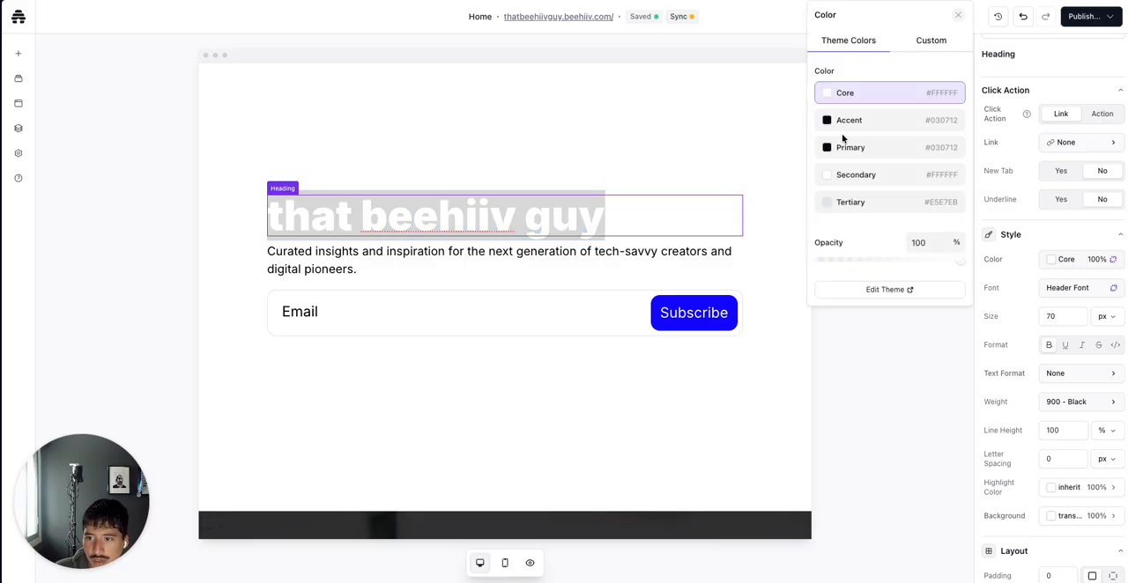
click(845, 149)
click(879, 394)
Copy the original hero's paragraph and paste it over the new section's paragraph text
scroll(479, 423, down, 4)
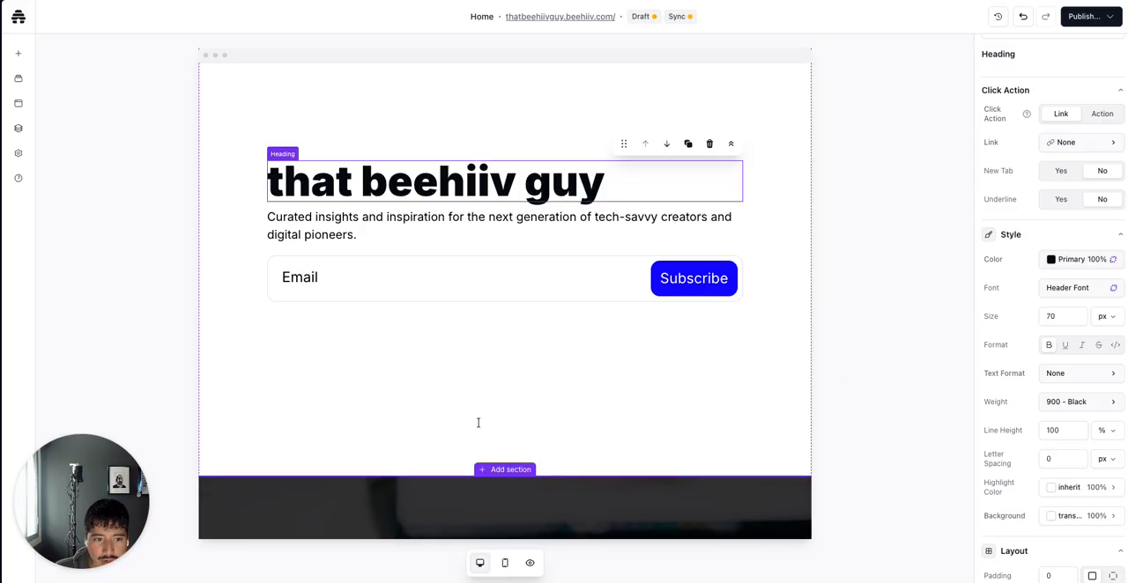
drag(339, 306, 462, 370)
click(497, 364)
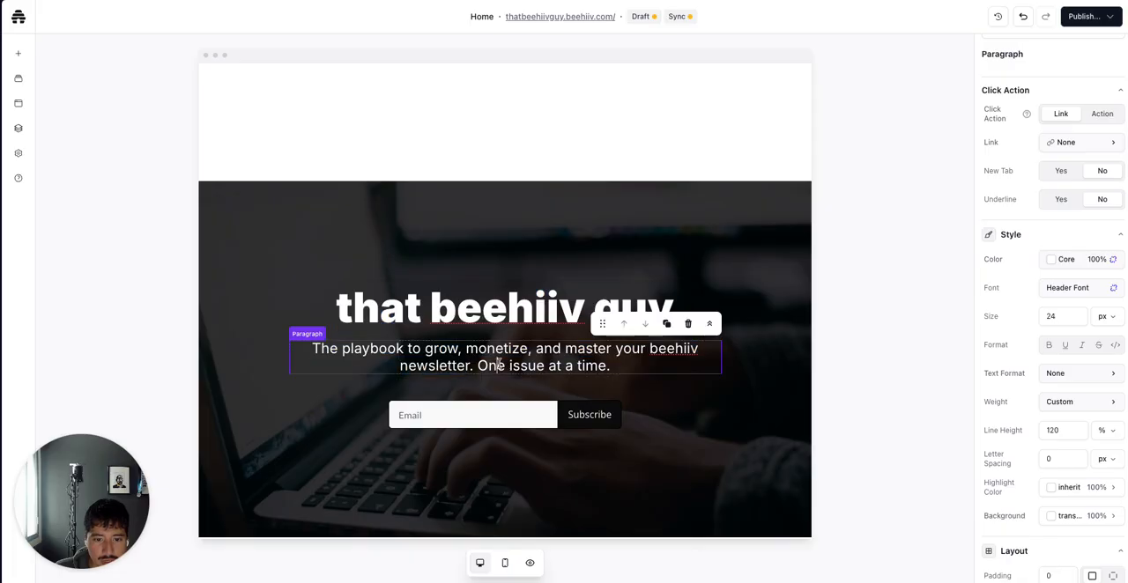
drag(615, 366, 678, 361)
key(ctrl+c)
scroll(498, 288, up, 3)
click(453, 194)
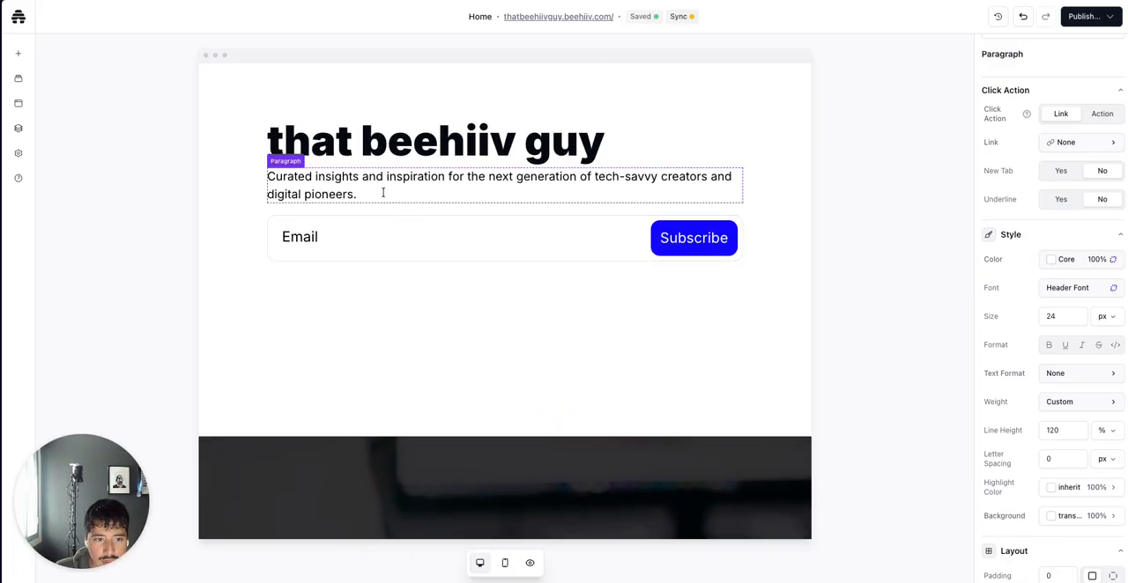
triple_click(382, 192)
key(ctrl+v)
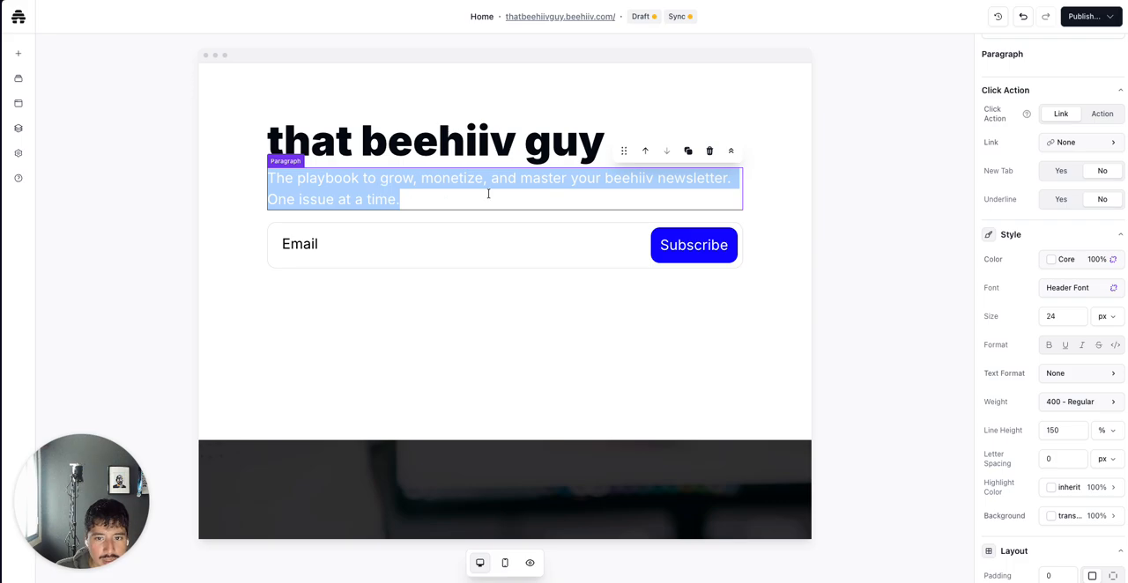
Set the new section paragraph's color to the Primary theme color
click(1049, 260)
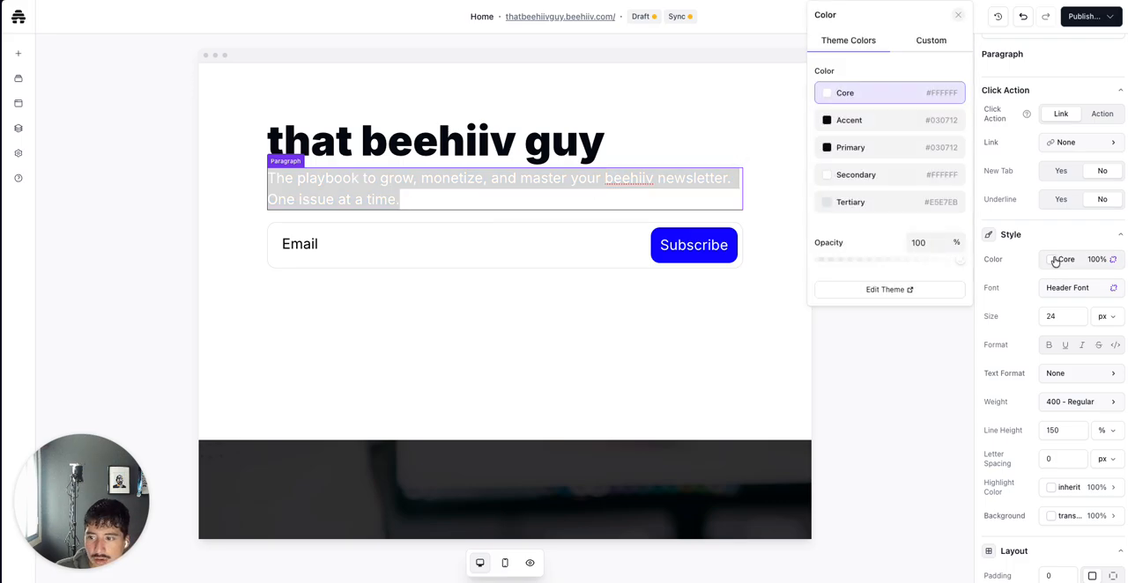
click(840, 149)
click(811, 378)
Delete the original dark image hero section from the page
scroll(593, 341, down, 1)
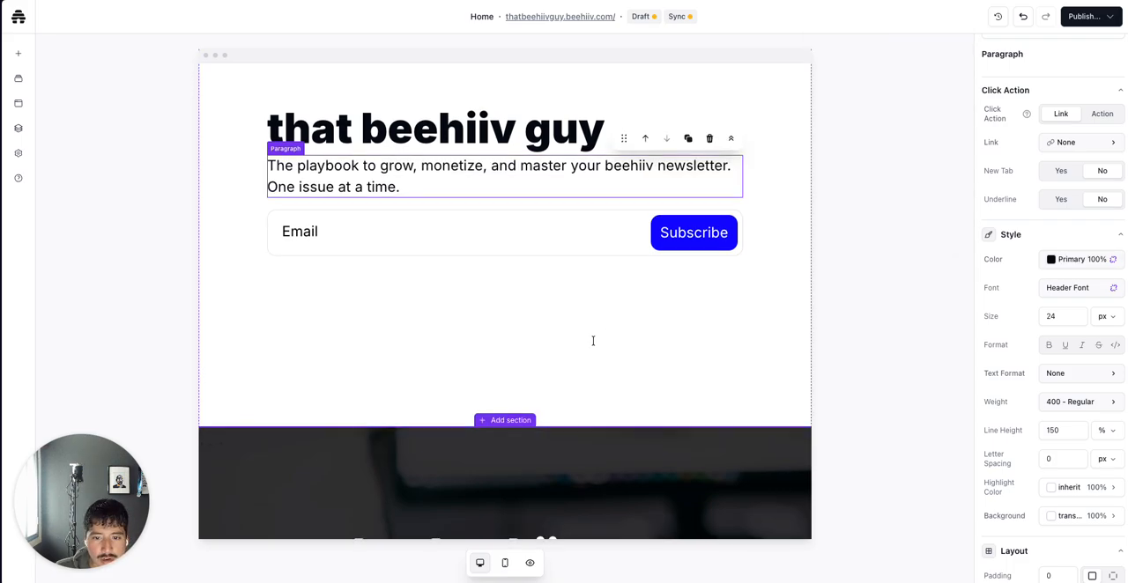
click(593, 202)
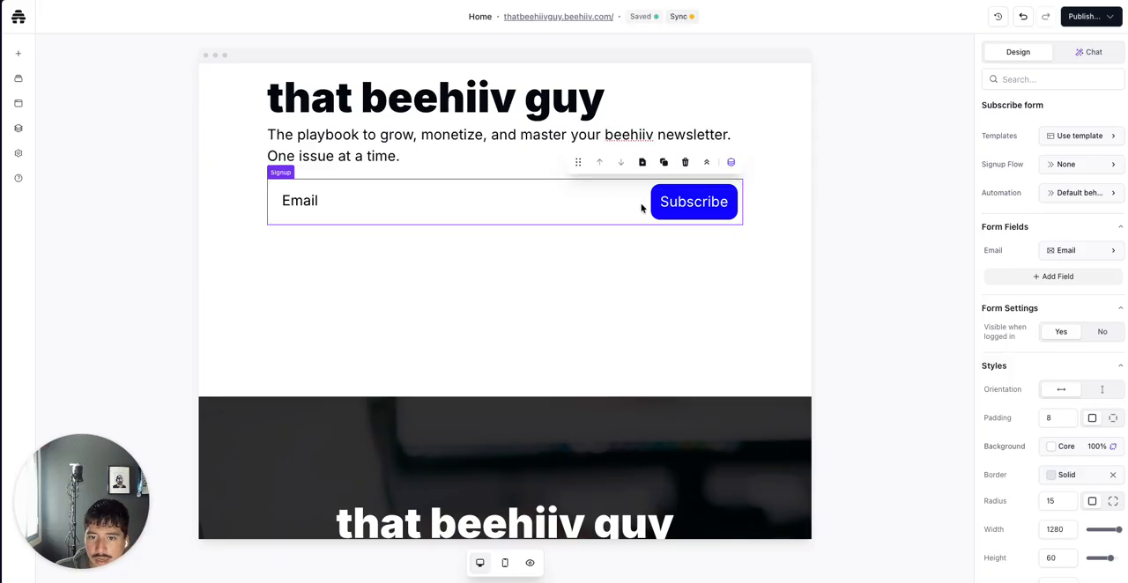
scroll(649, 285, down, 1)
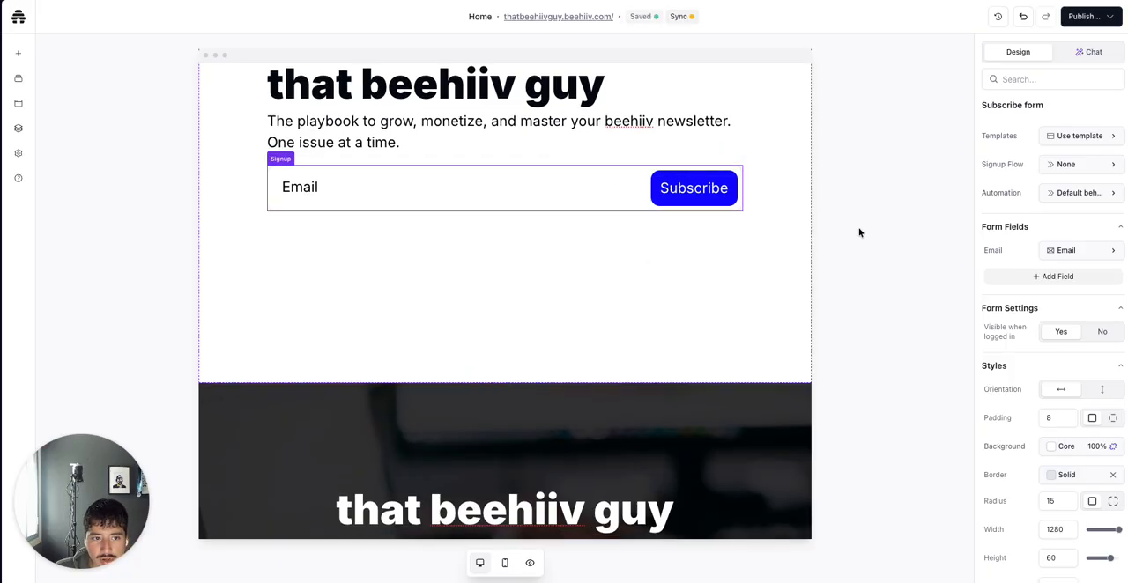
scroll(884, 215, up, 2)
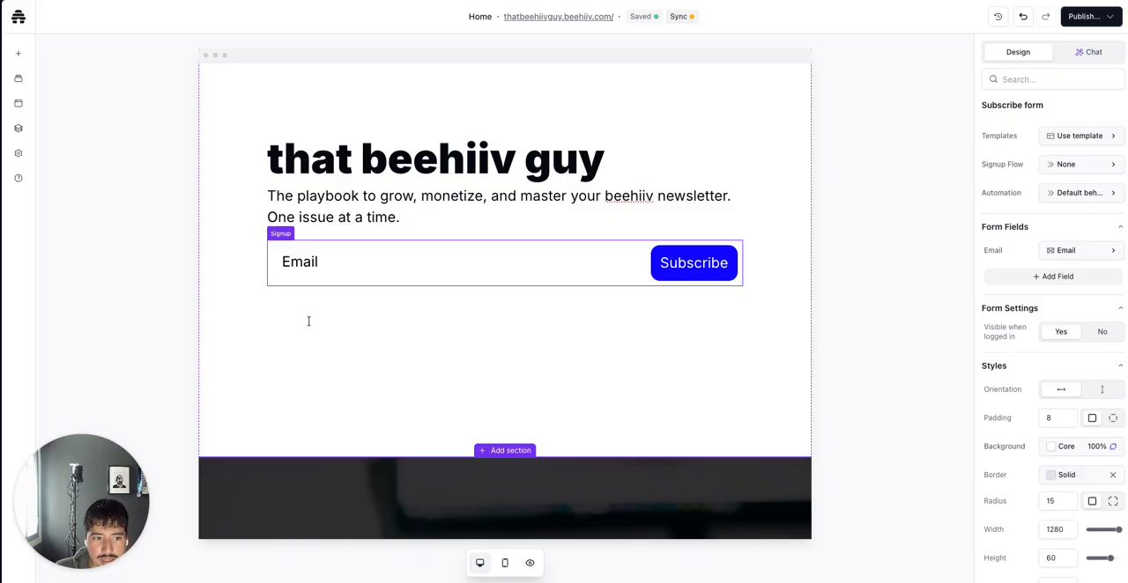
click(229, 325)
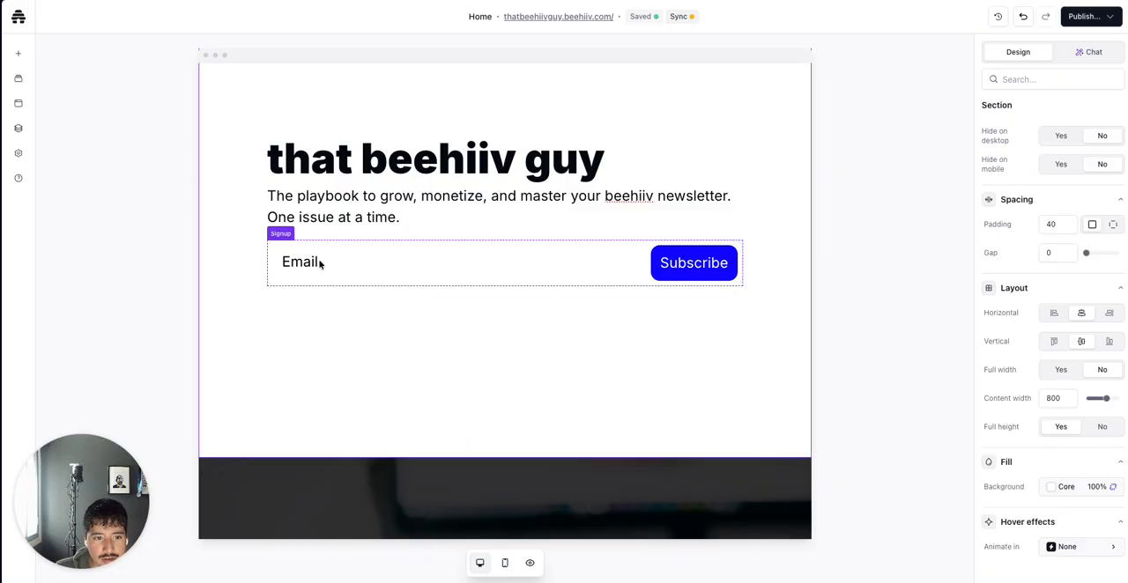
scroll(360, 458, down, 5)
click(361, 369)
click(347, 297)
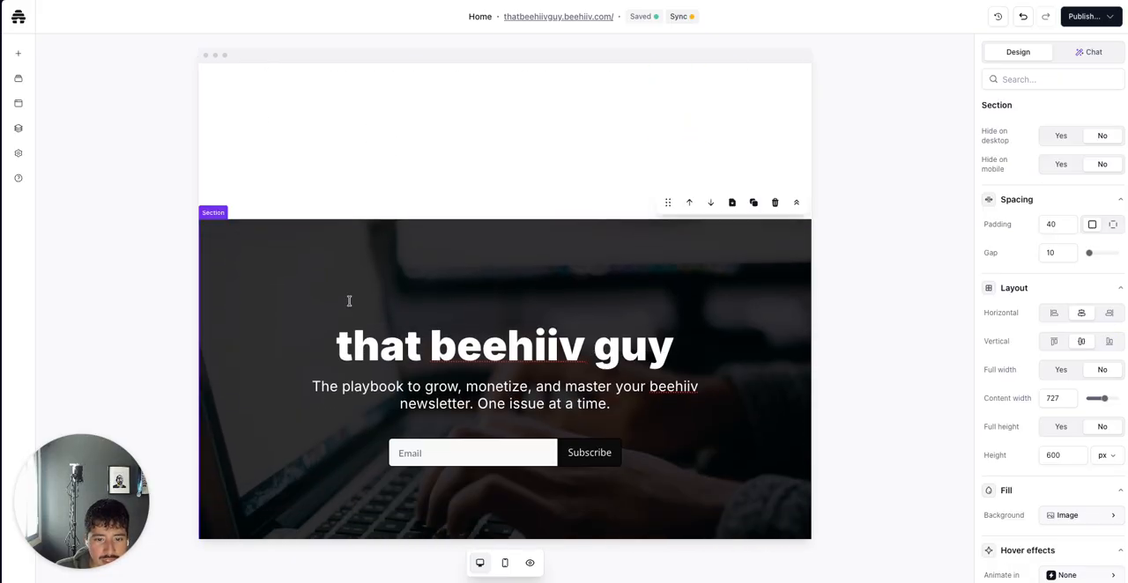
click(774, 203)
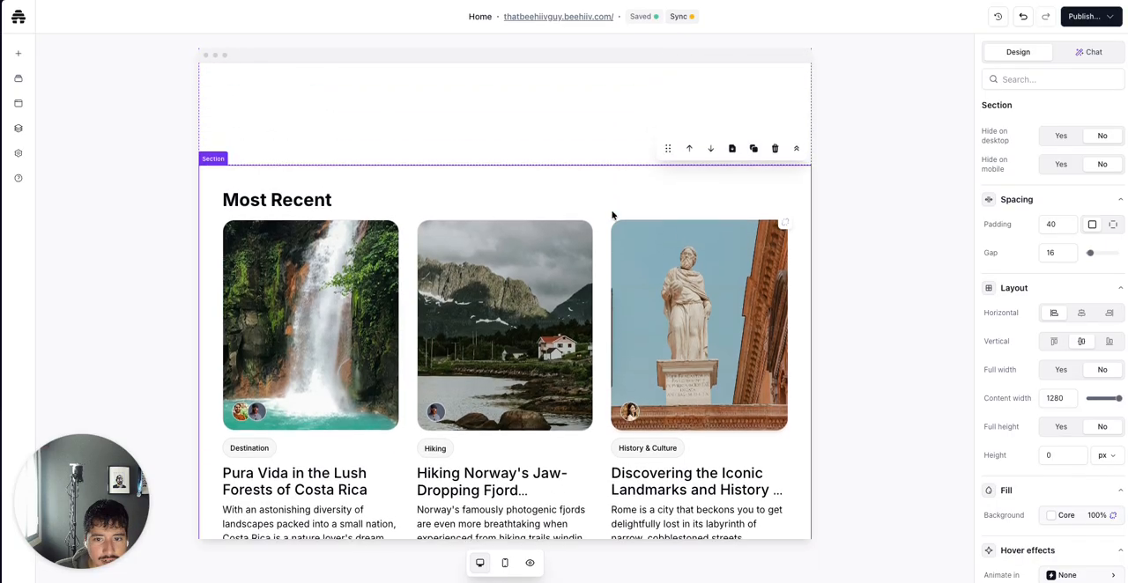
Browse the section template library's public Recommendations and FAQ templates, then close it
scroll(535, 378, down, 5)
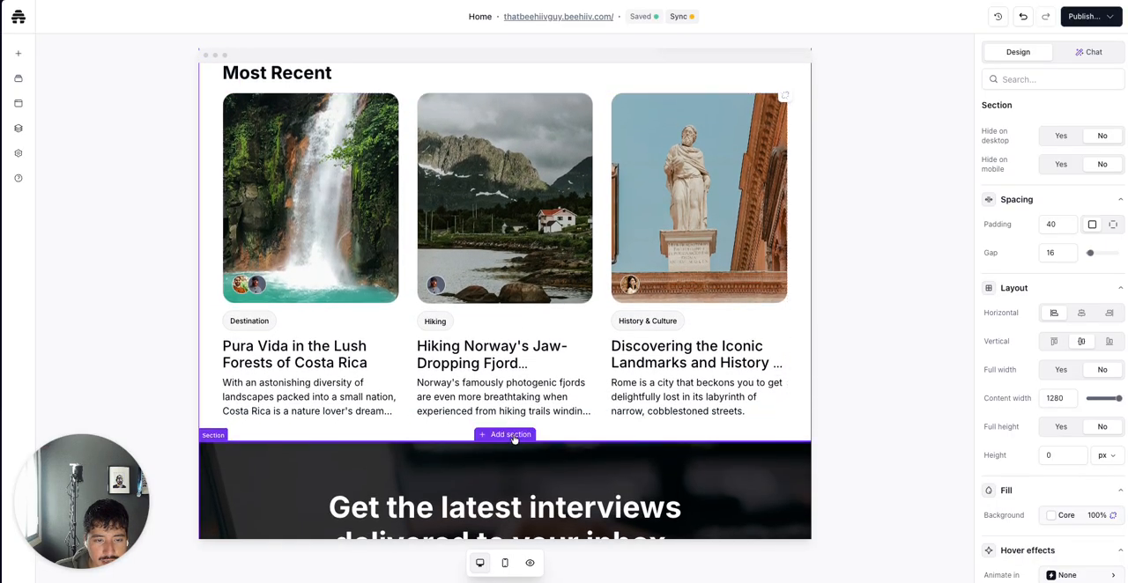
scroll(514, 423, up, 5)
click(500, 267)
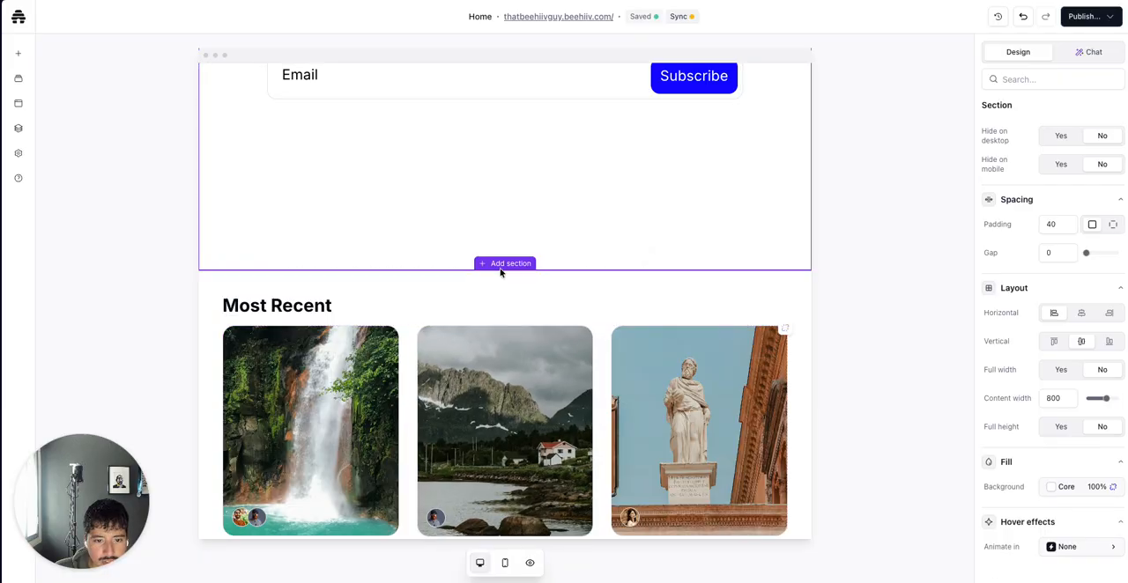
click(504, 264)
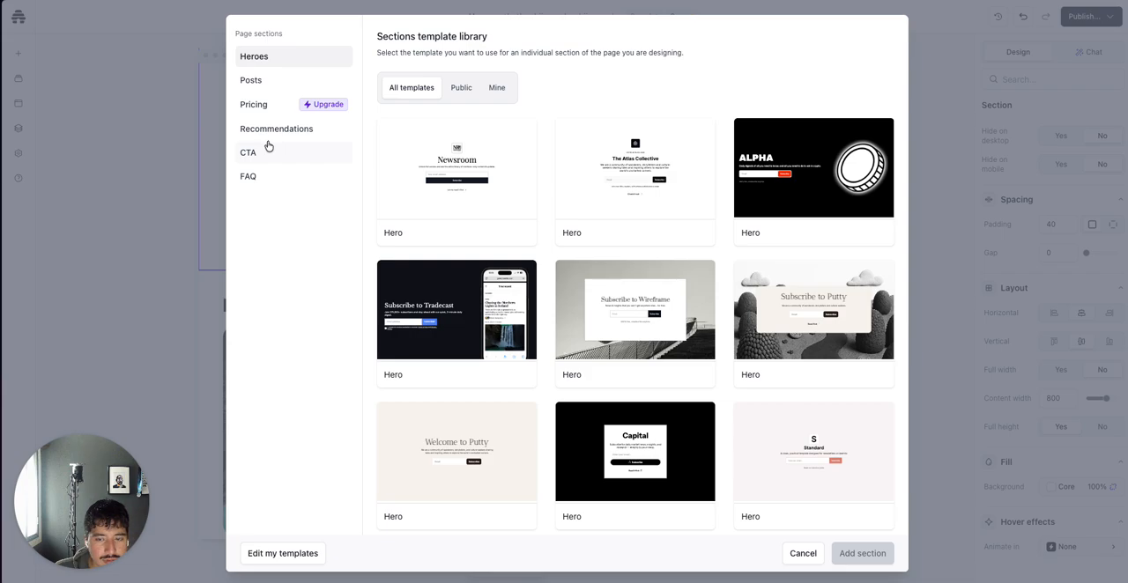
click(460, 89)
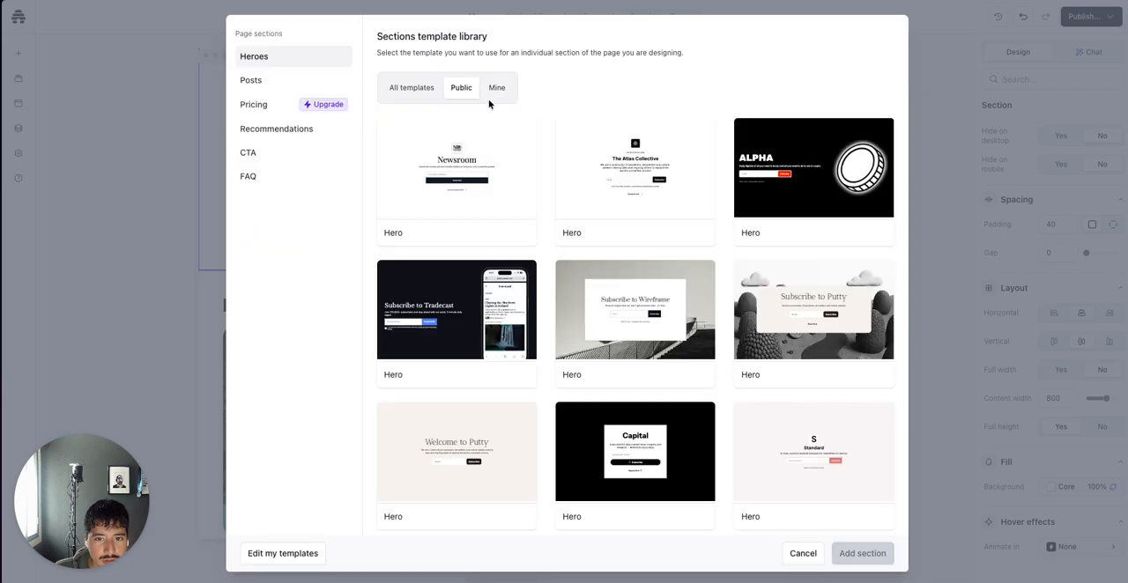
click(279, 138)
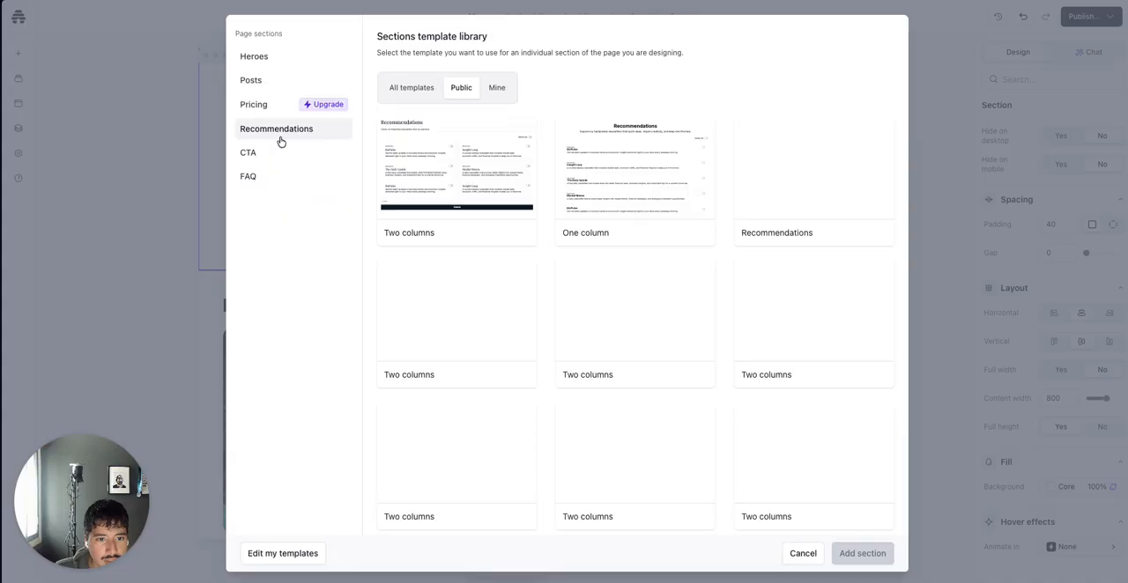
scroll(474, 252, down, 3)
scroll(474, 252, up, 3)
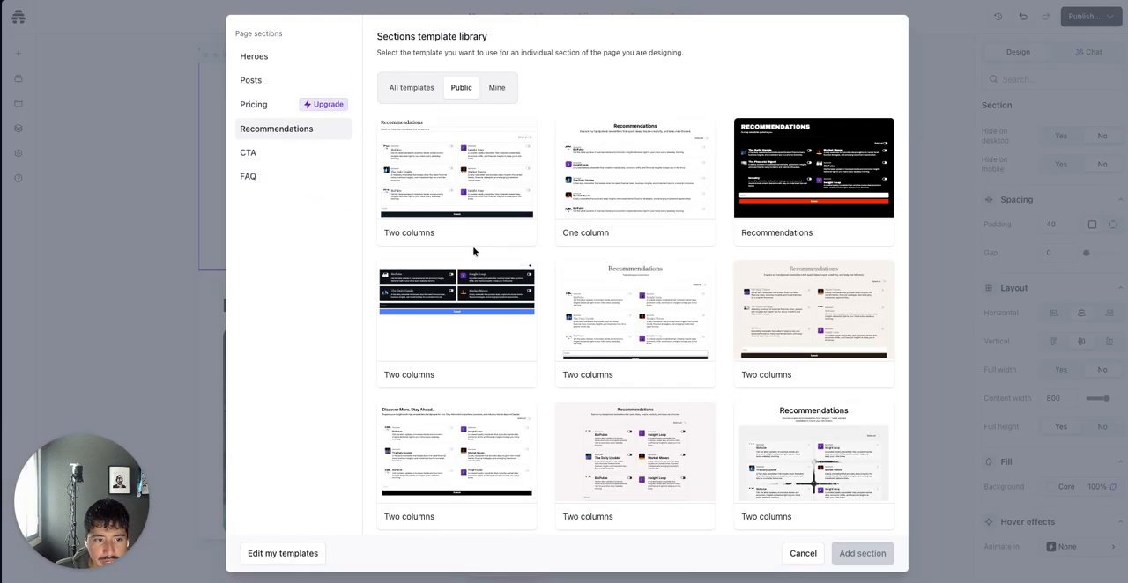
click(299, 174)
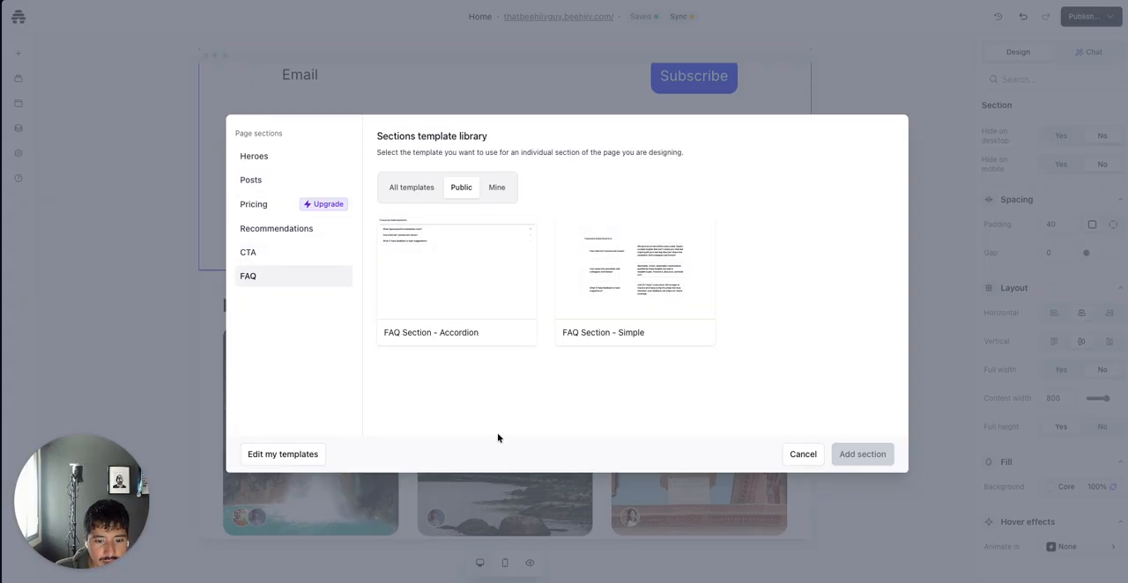
click(862, 485)
Delete the "Get the latest interviews delivered to your inbox." section below the posts
scroll(736, 429, down, 5)
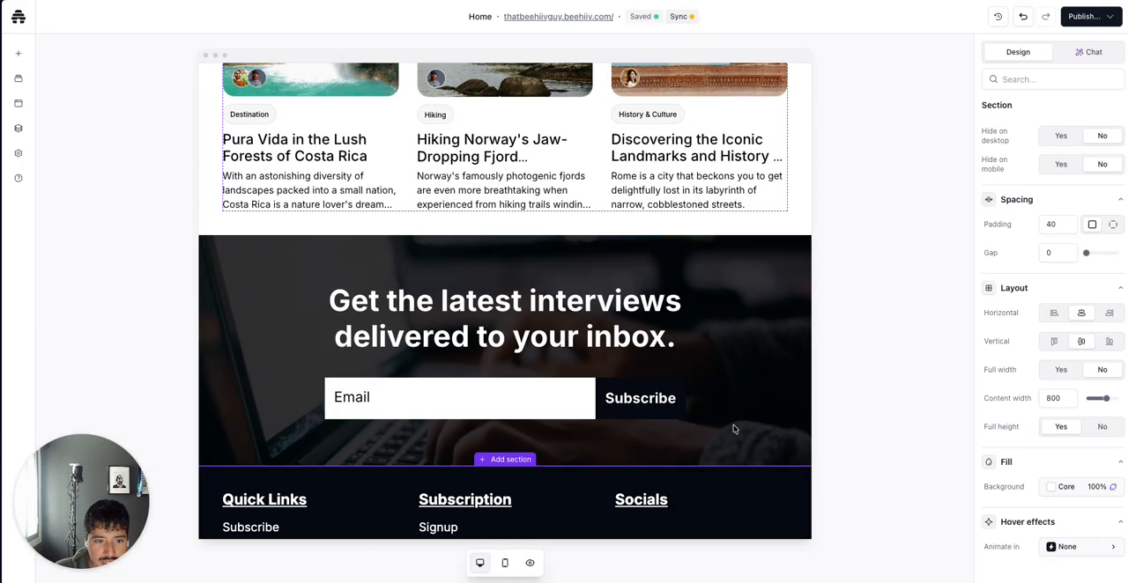
click(737, 315)
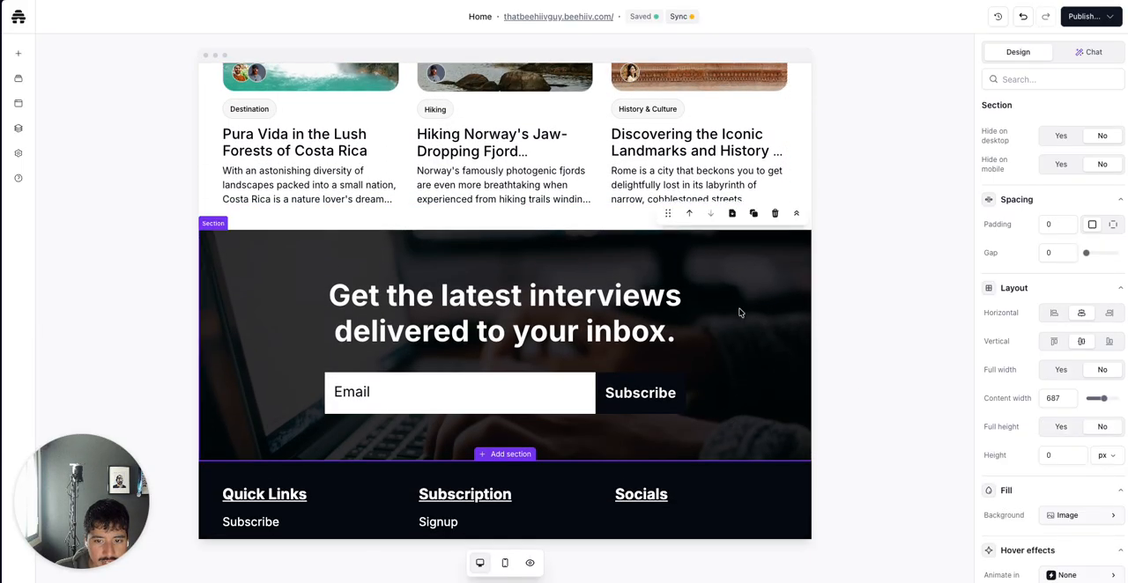
click(773, 217)
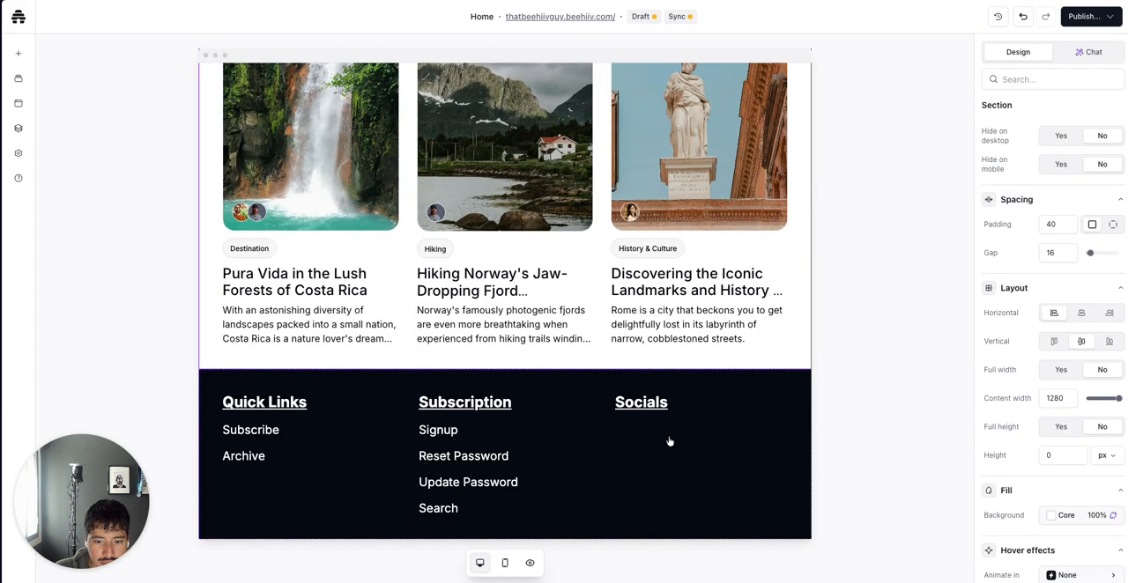
Open the global footer editor and delete the Socials heading and its social icons block
click(670, 441)
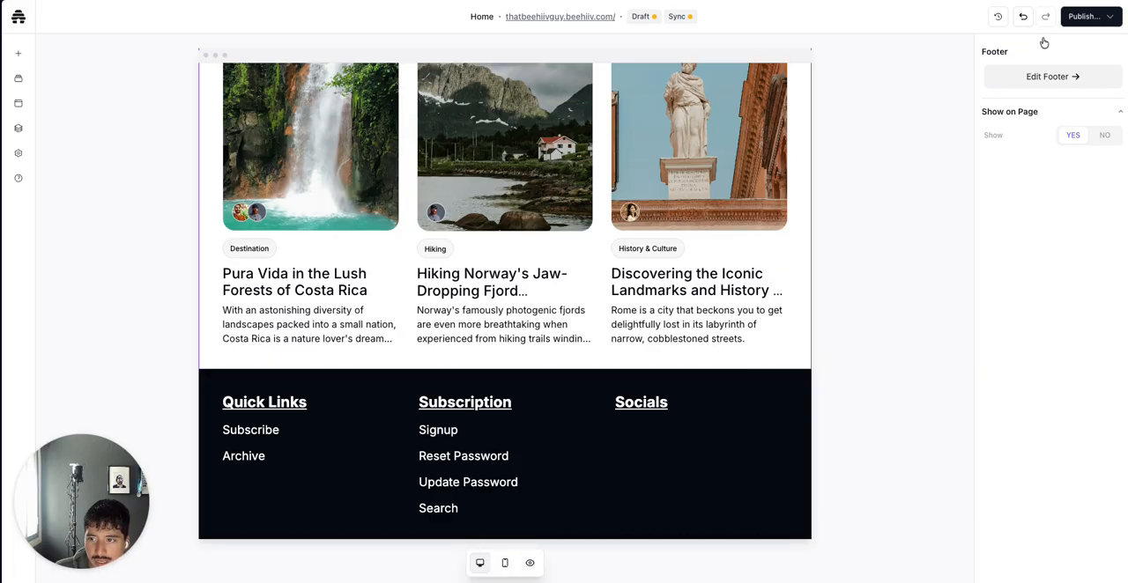
click(1046, 74)
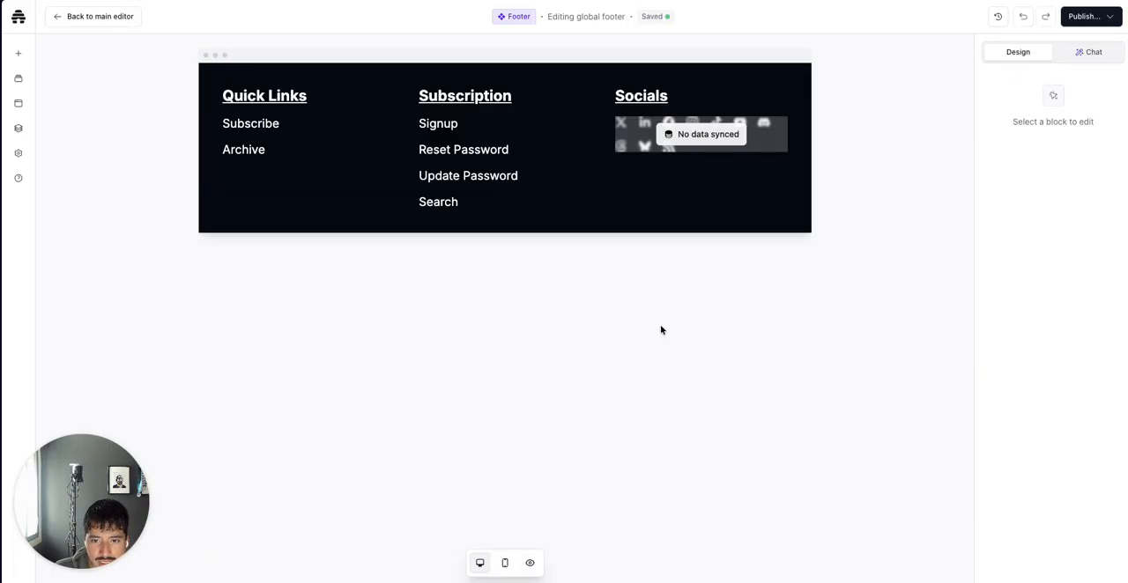
click(713, 99)
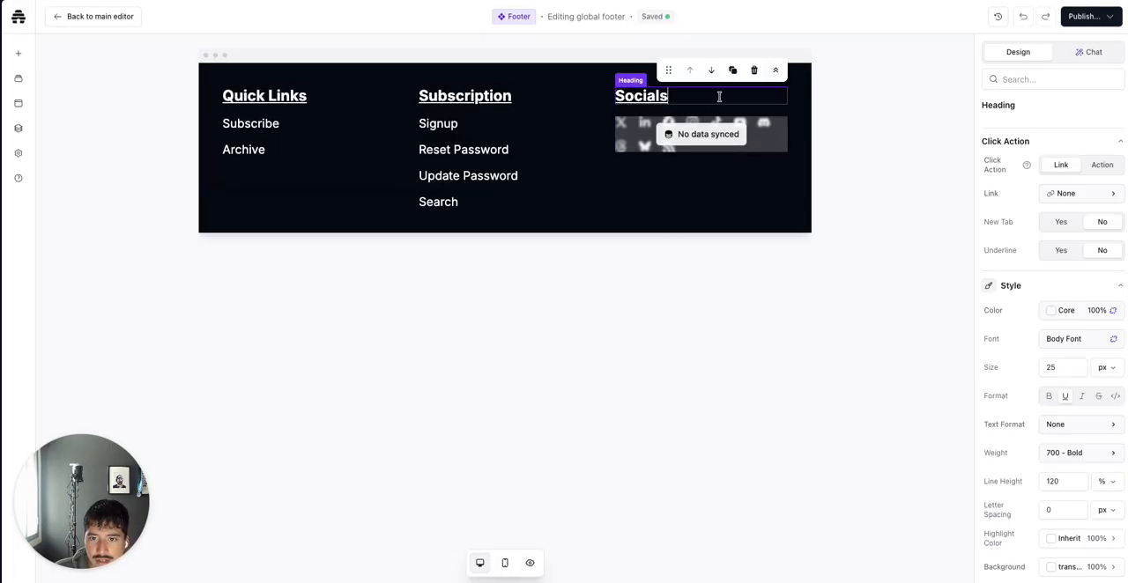
click(750, 70)
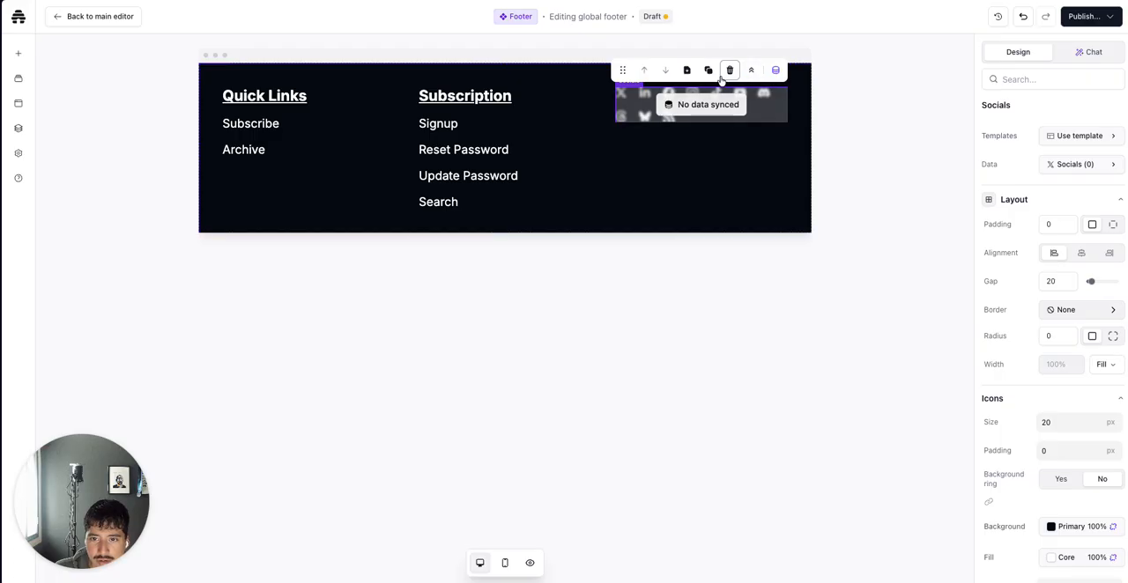
click(721, 78)
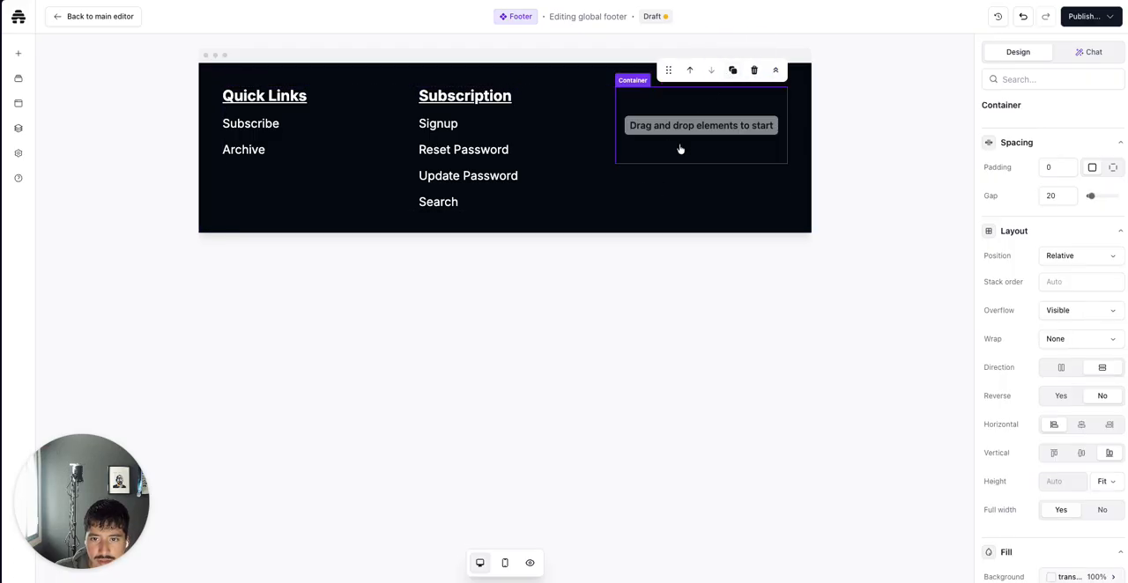
Delete the empty container and the Subscription column from the global footer, and return to the main editor
click(753, 69)
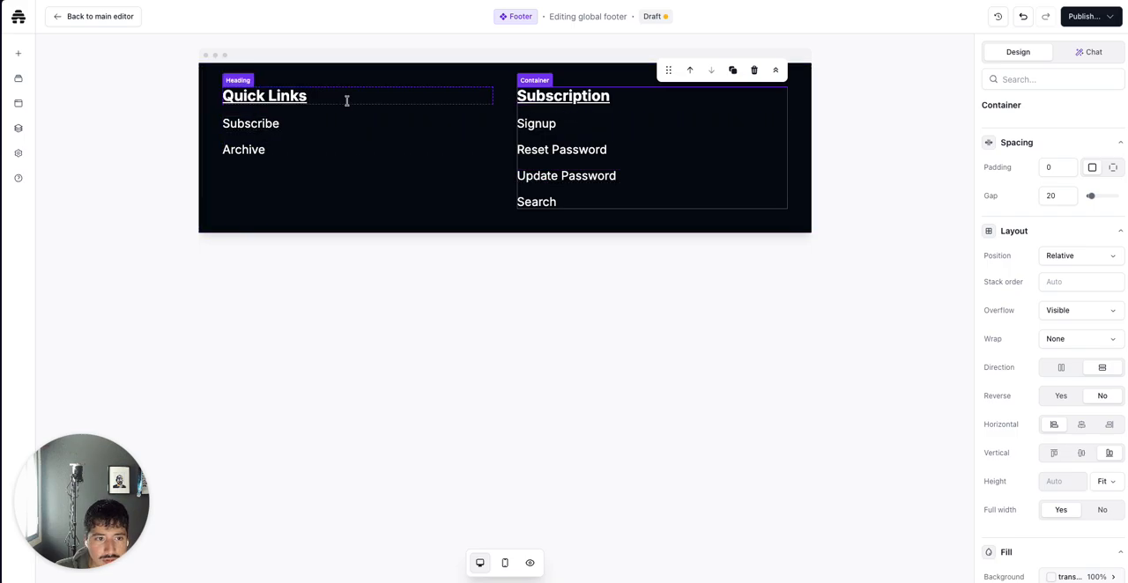
click(754, 69)
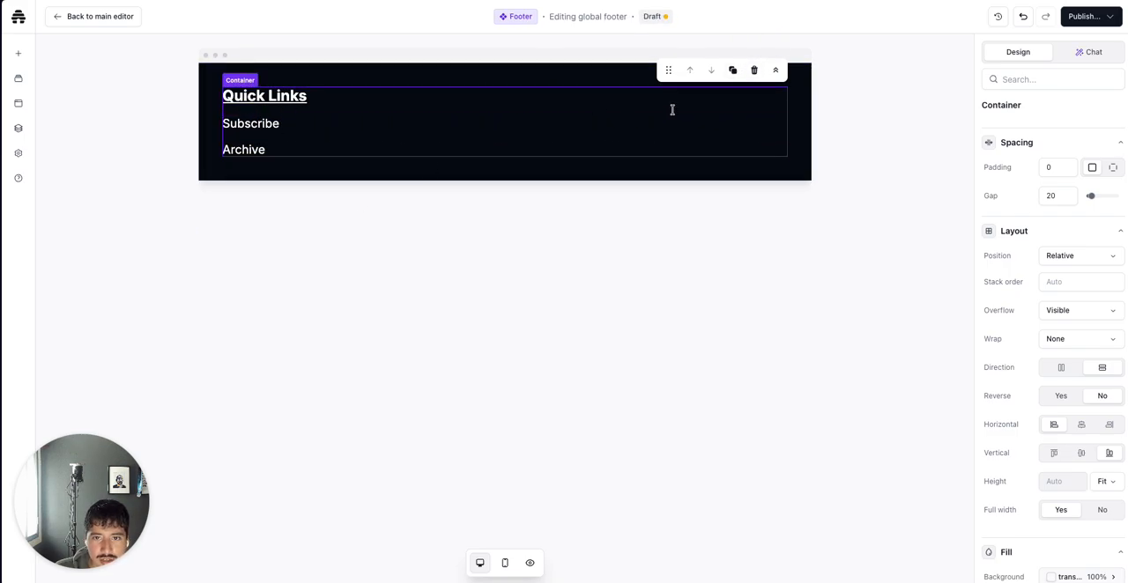
click(81, 18)
Review the home page from the hero through the posts to the footer
scroll(357, 370, down, 5)
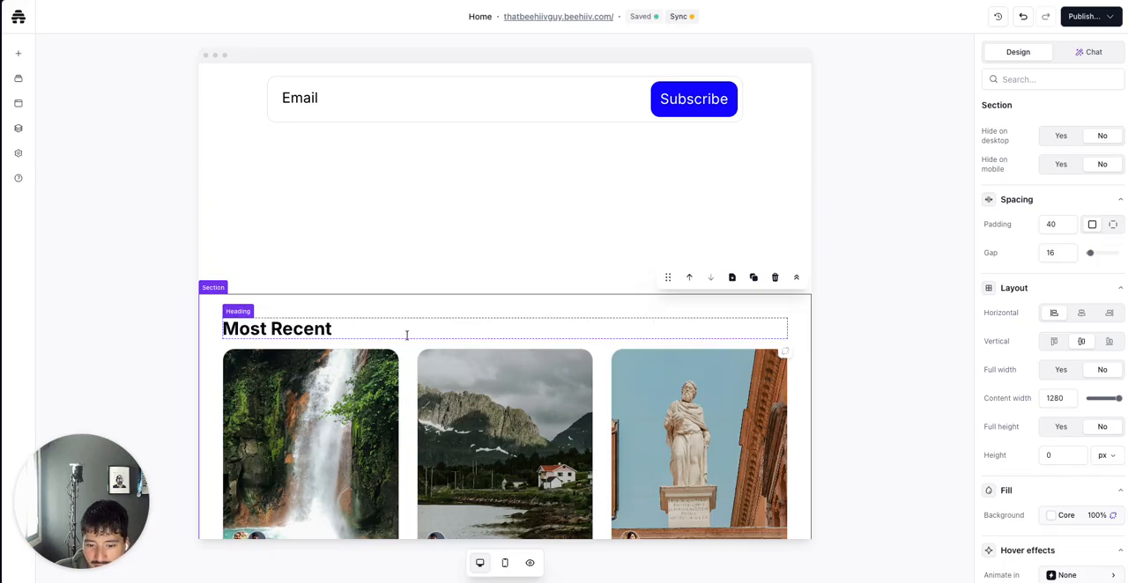
scroll(406, 335, down, 5)
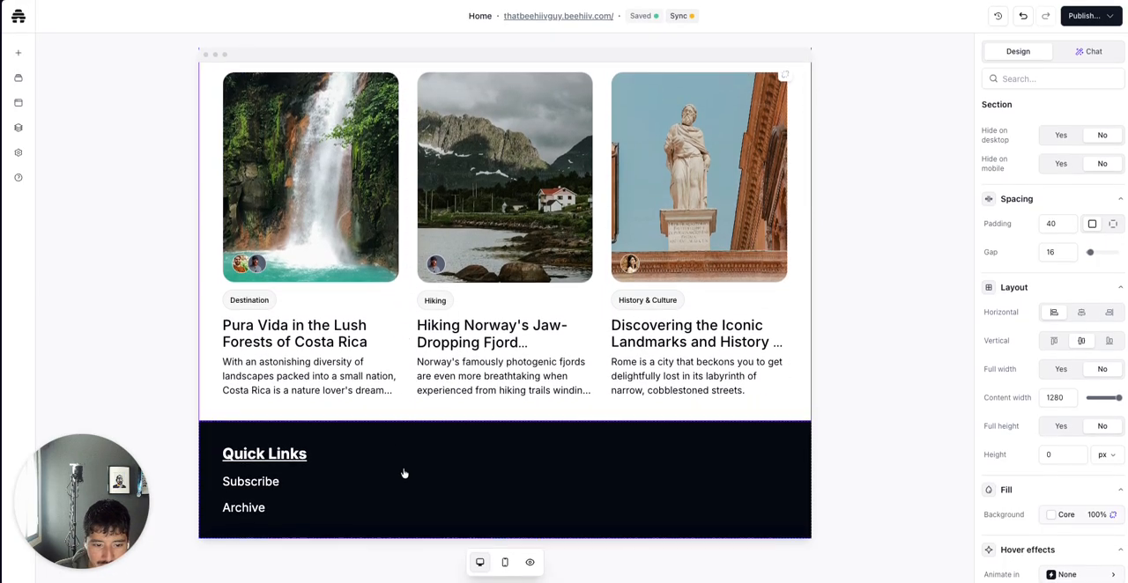
click(404, 474)
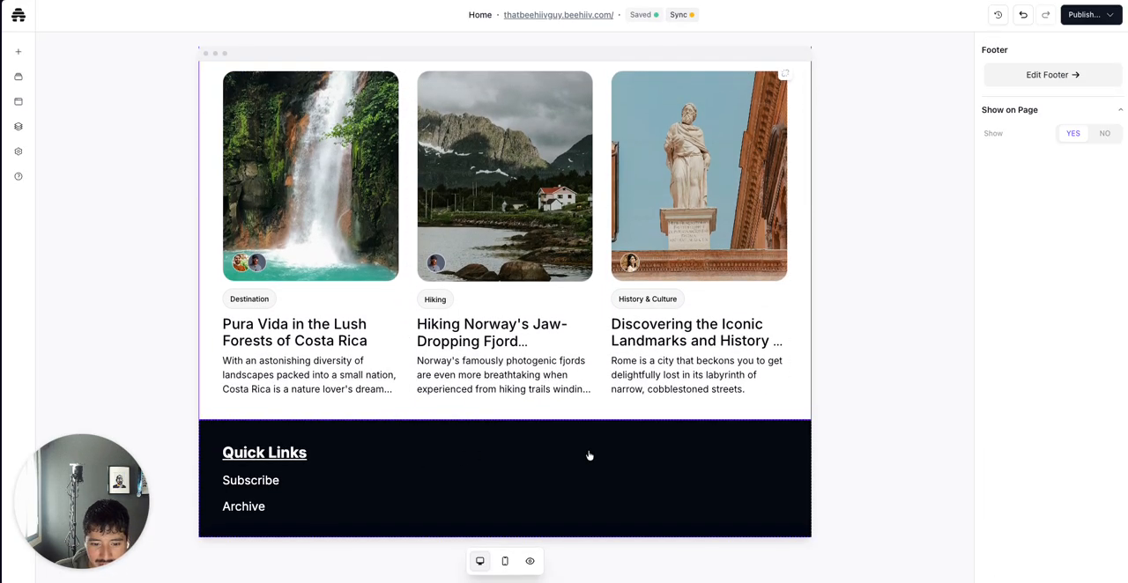
scroll(590, 456, up, 5)
click(602, 362)
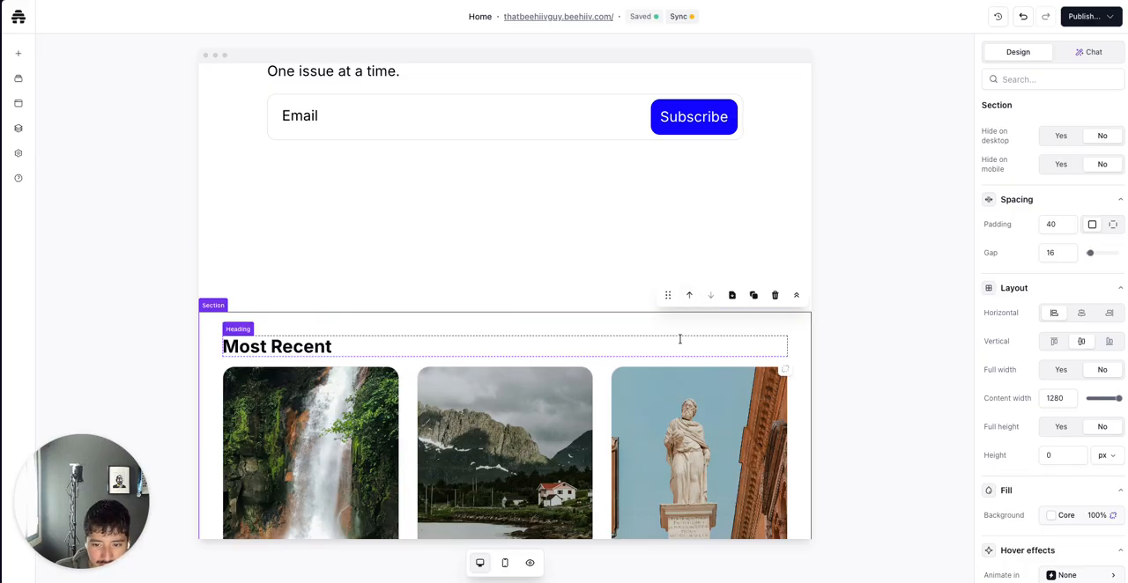
scroll(679, 339, up, 3)
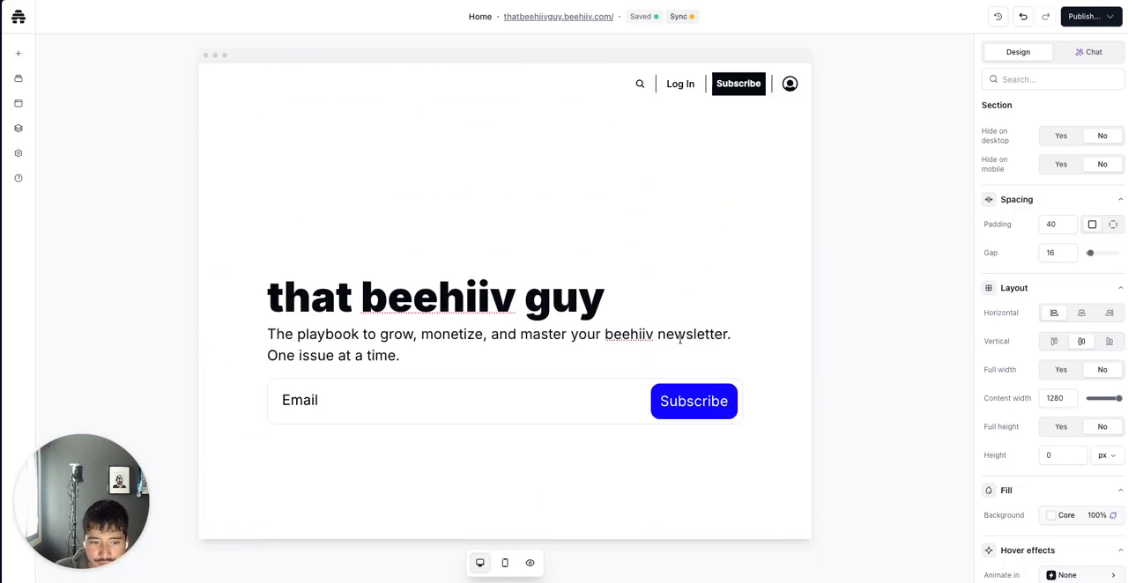
scroll(679, 339, down, 1)
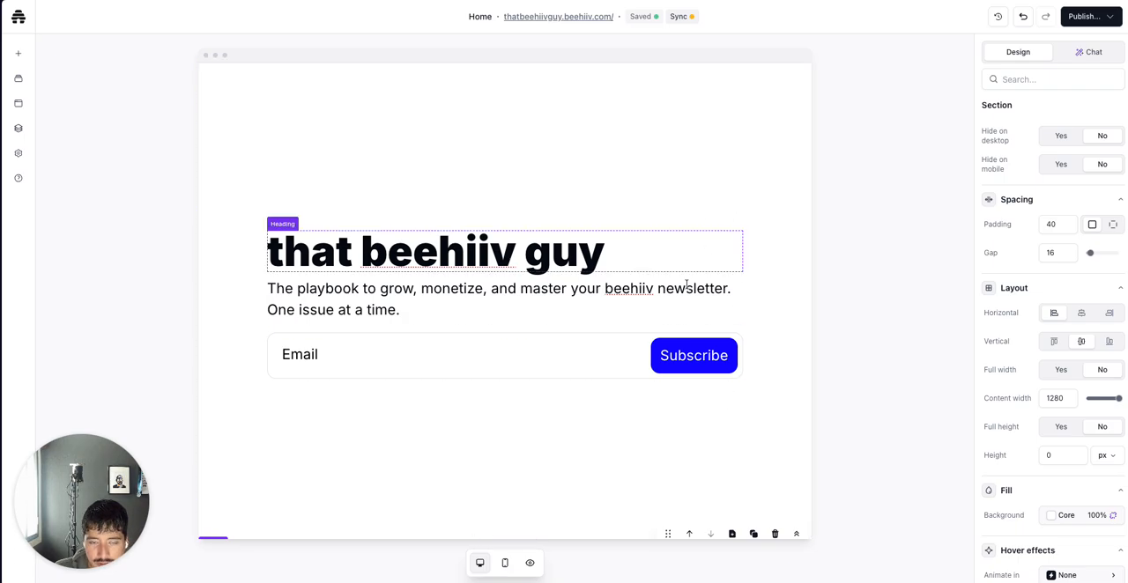
click(737, 211)
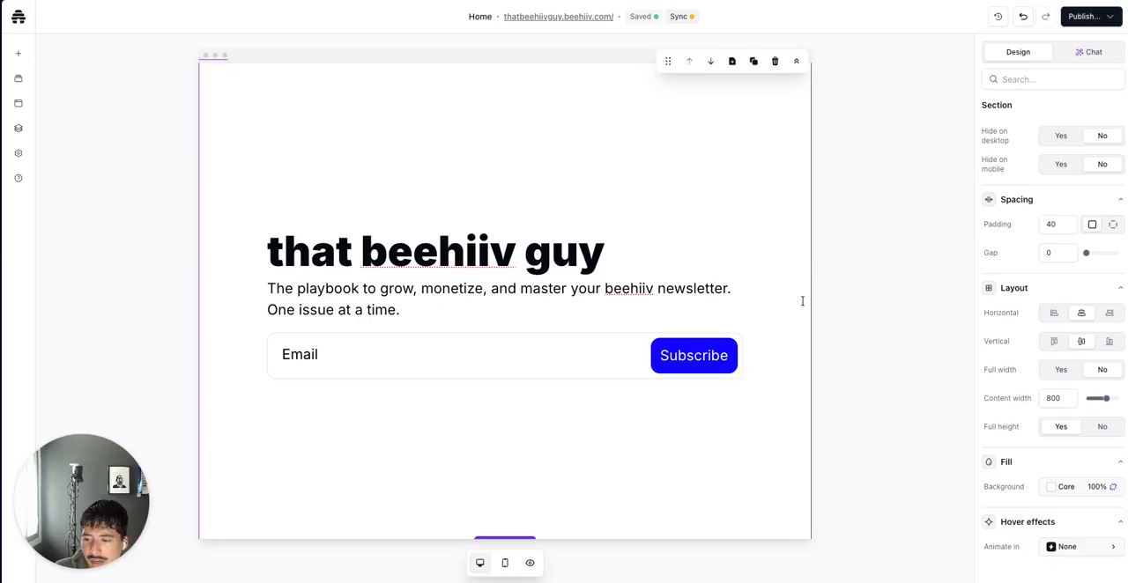
scroll(800, 301, down, 3)
scroll(704, 428, down, 3)
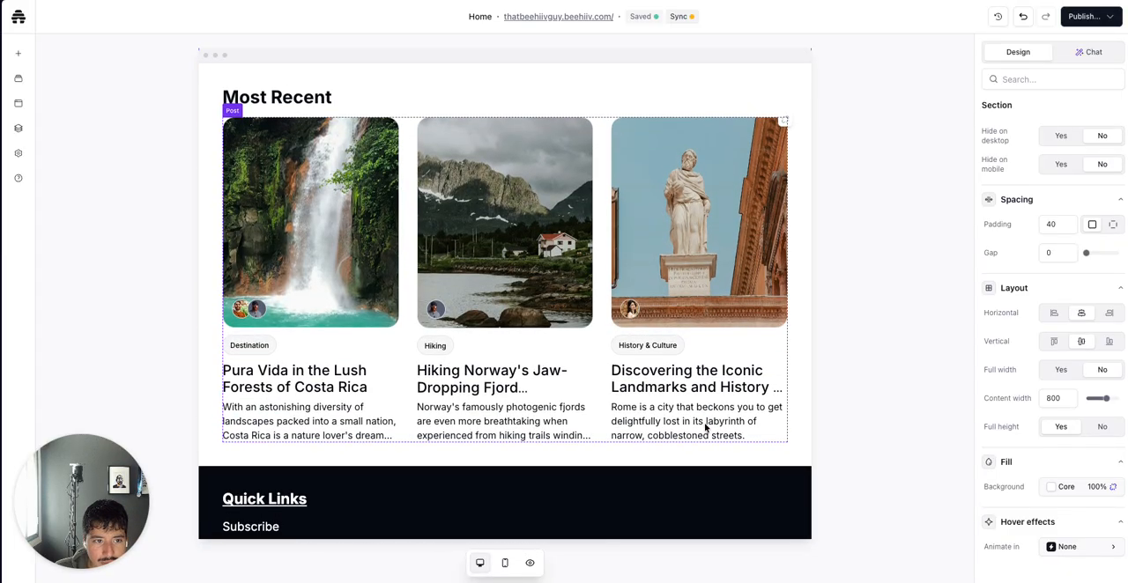
scroll(704, 427, up, 2)
scroll(704, 428, up, 5)
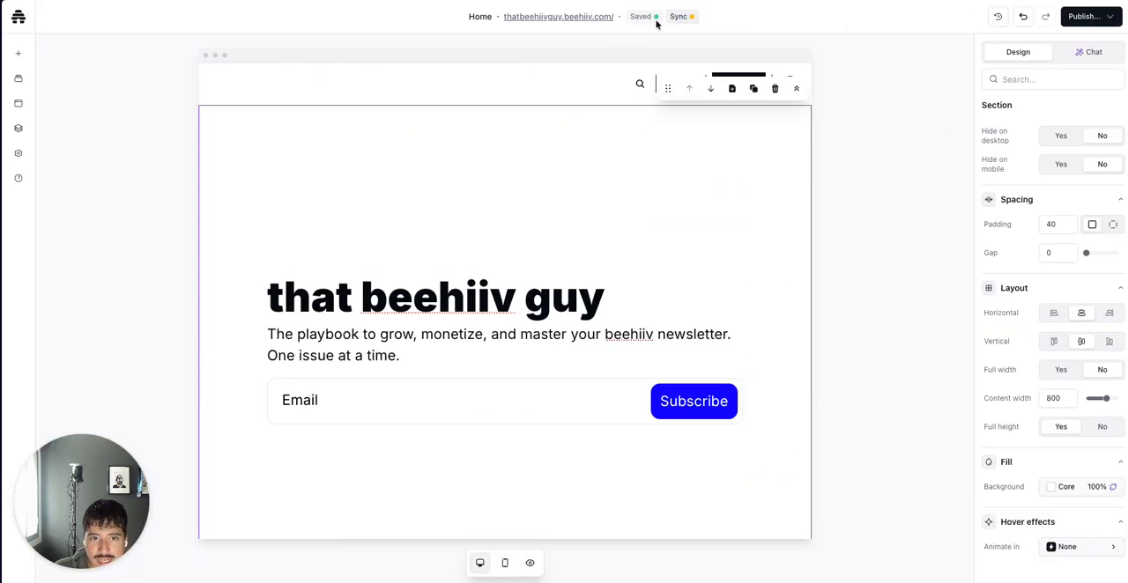
Publish this page to the live site
click(1074, 16)
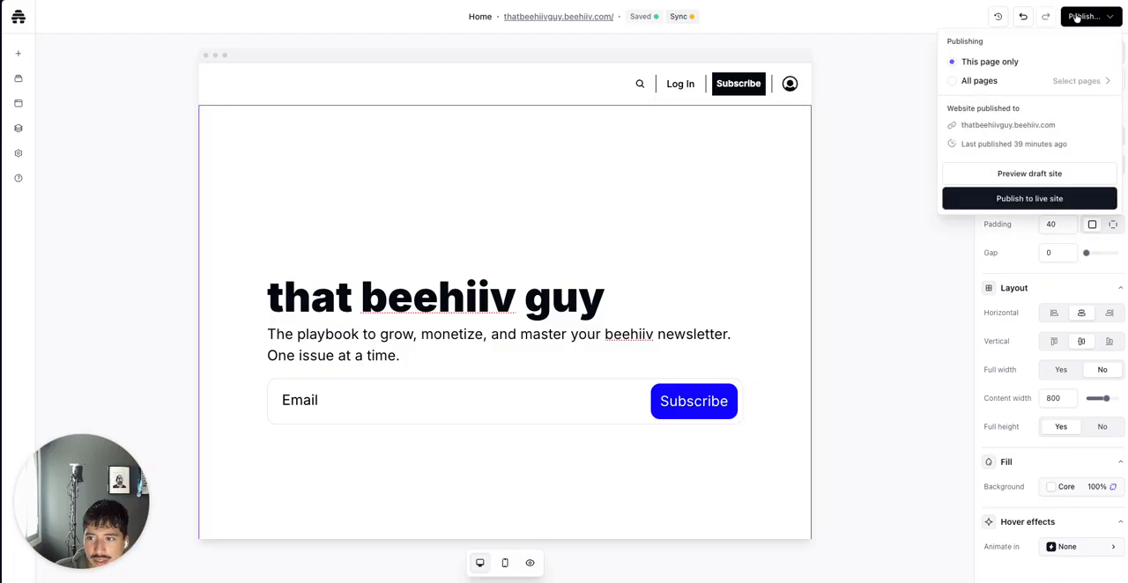
click(1040, 201)
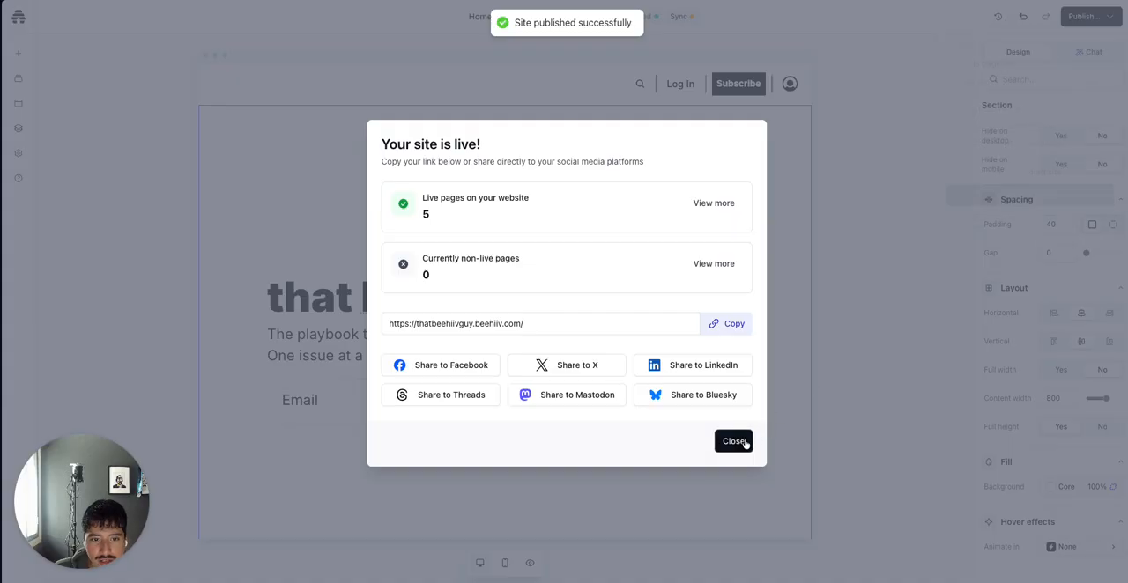
click(735, 441)
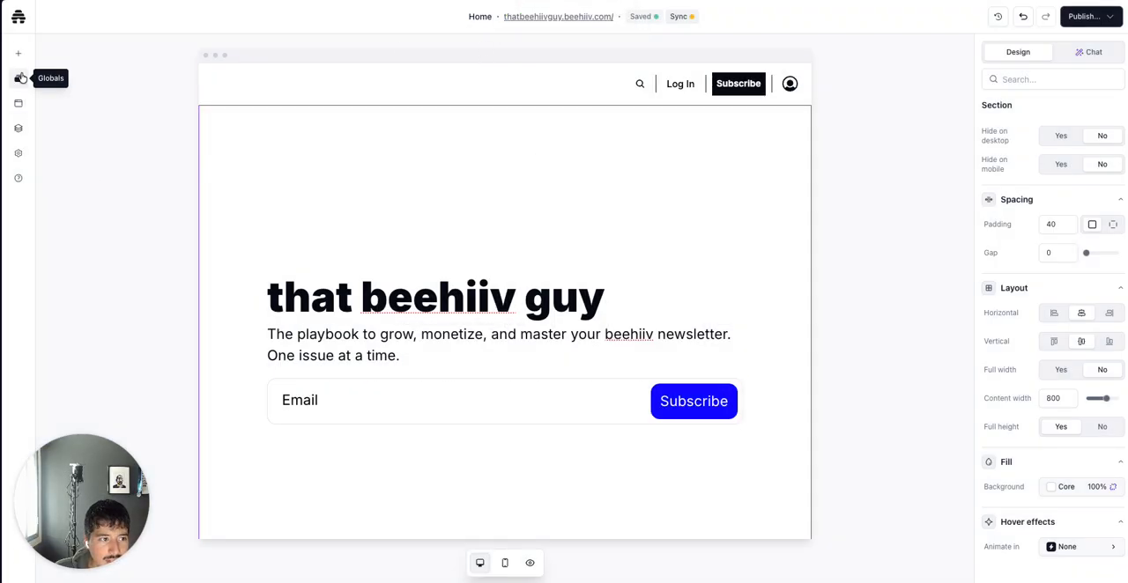
Copy the tagline paragraph from the home page hero
click(18, 106)
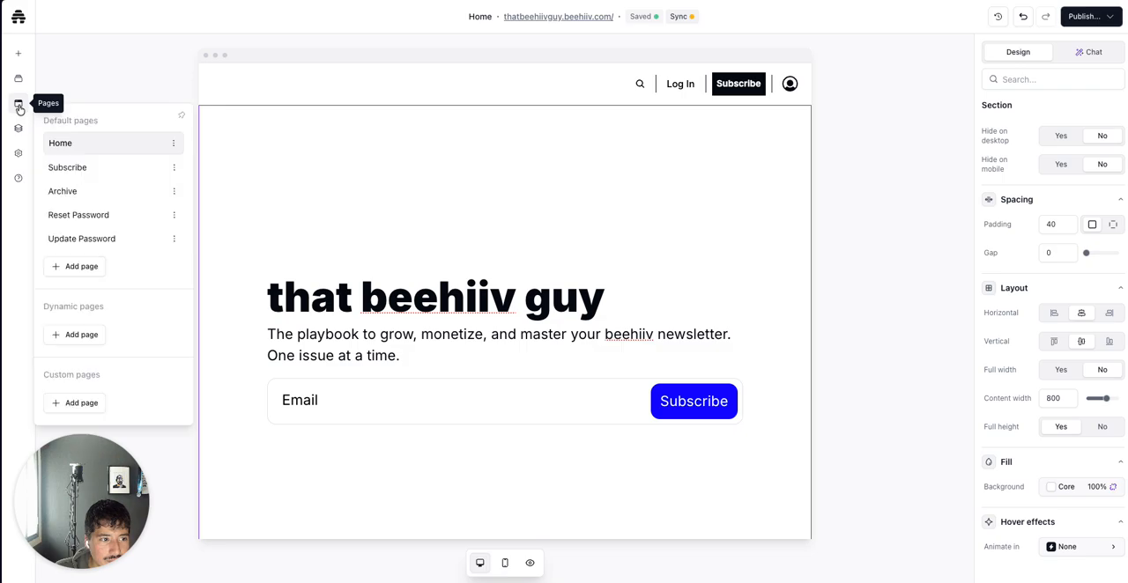
click(129, 171)
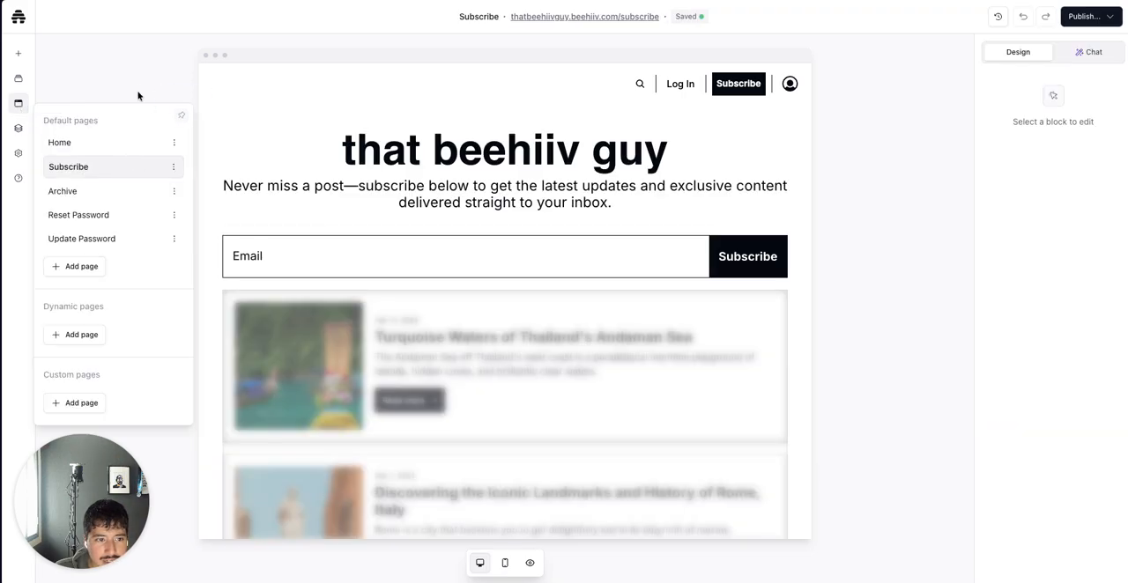
mouse_move(83, 116)
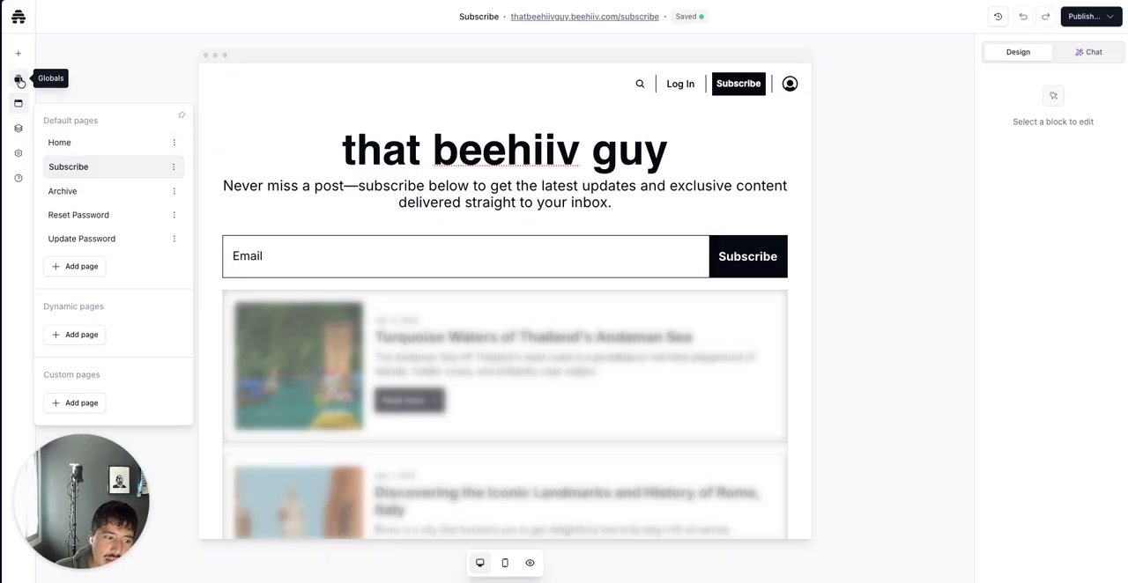
click(76, 141)
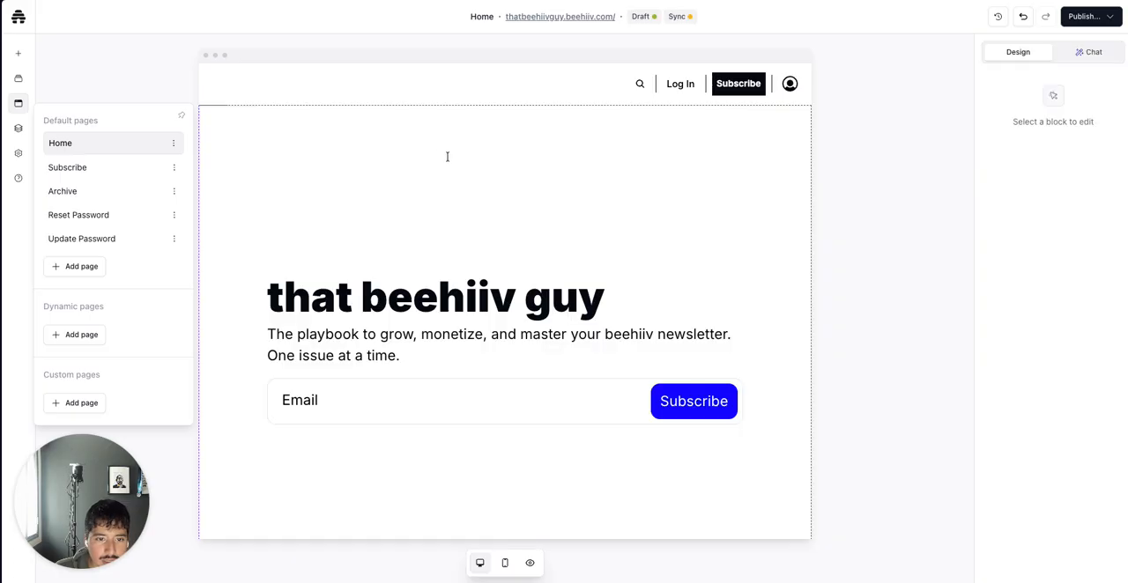
drag(403, 358, 237, 328)
key(ctrl+c)
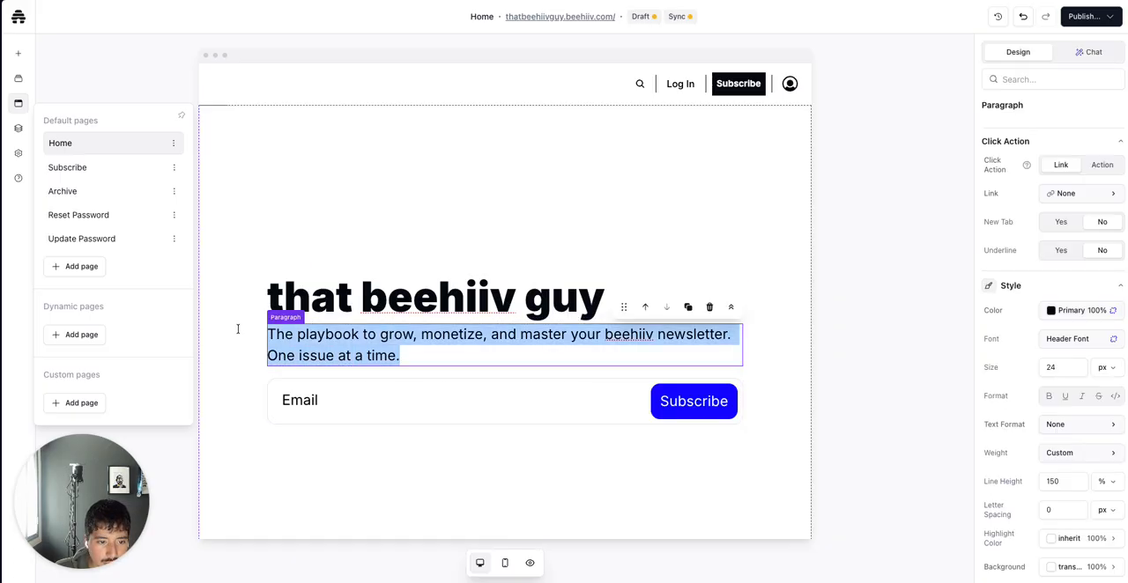
Open the Subscribe page and replace its intro paragraph with the copied home page tagline
click(19, 104)
click(98, 167)
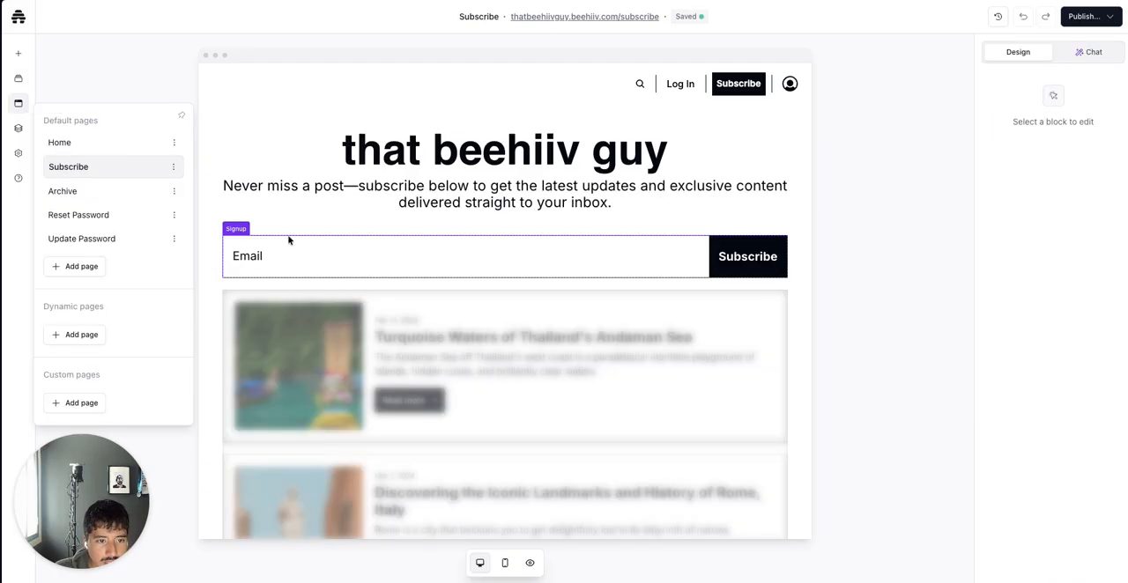
drag(337, 157, 306, 194)
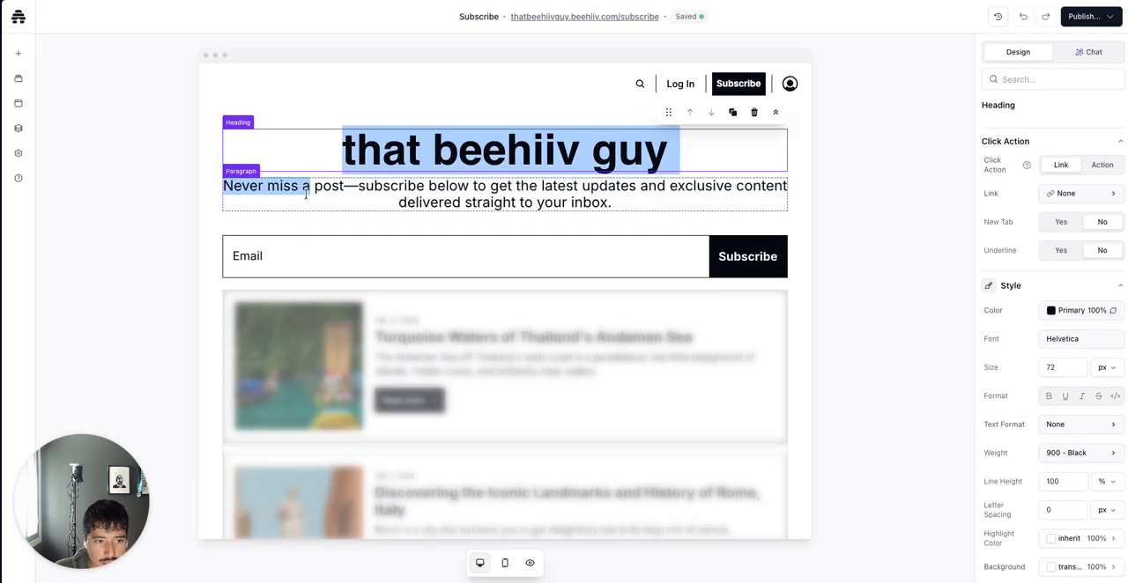
triple_click(306, 194)
key(ctrl+v)
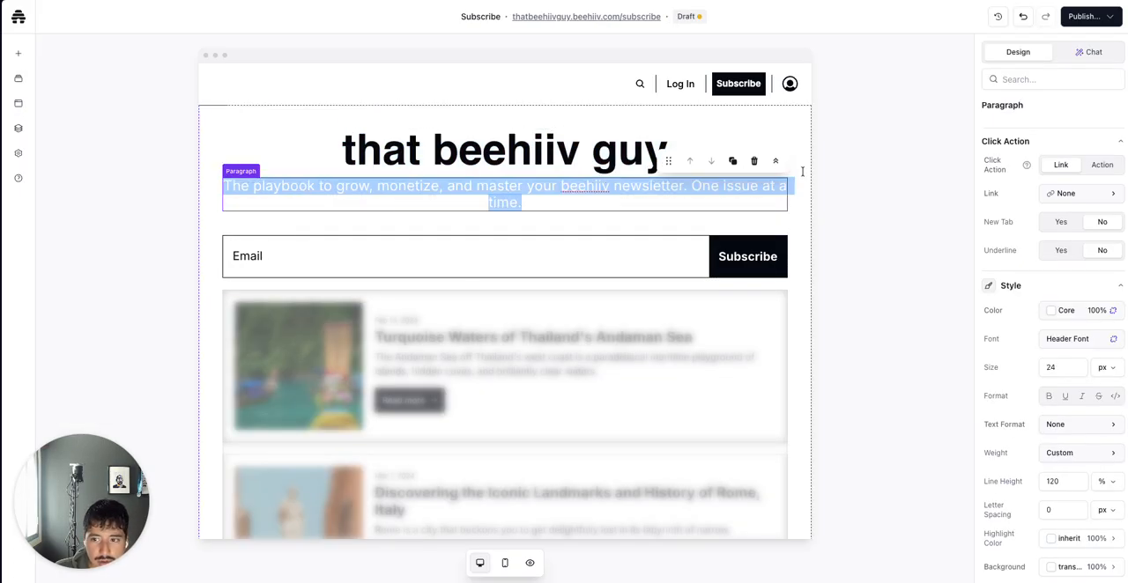
Set the pasted paragraph's text color to the Primary theme color
click(1051, 310)
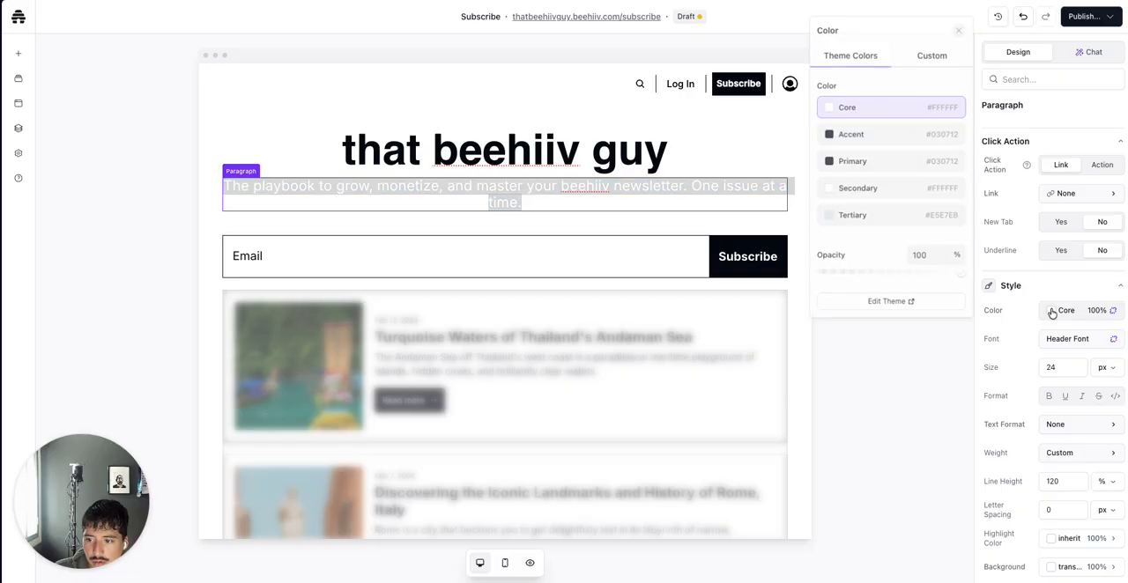
click(853, 161)
click(888, 412)
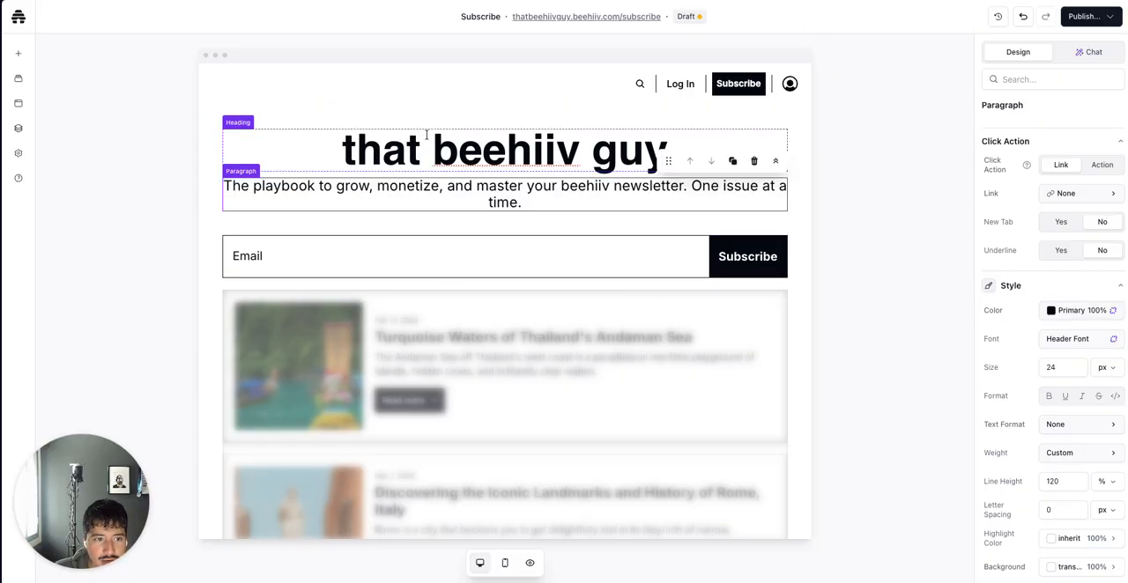
Delete the posts list block from the Subscribe page
scroll(282, 320, down, 5)
scroll(282, 322, down, 4)
scroll(282, 322, up, 6)
click(302, 325)
scroll(301, 326, up, 2)
scroll(302, 326, up, 2)
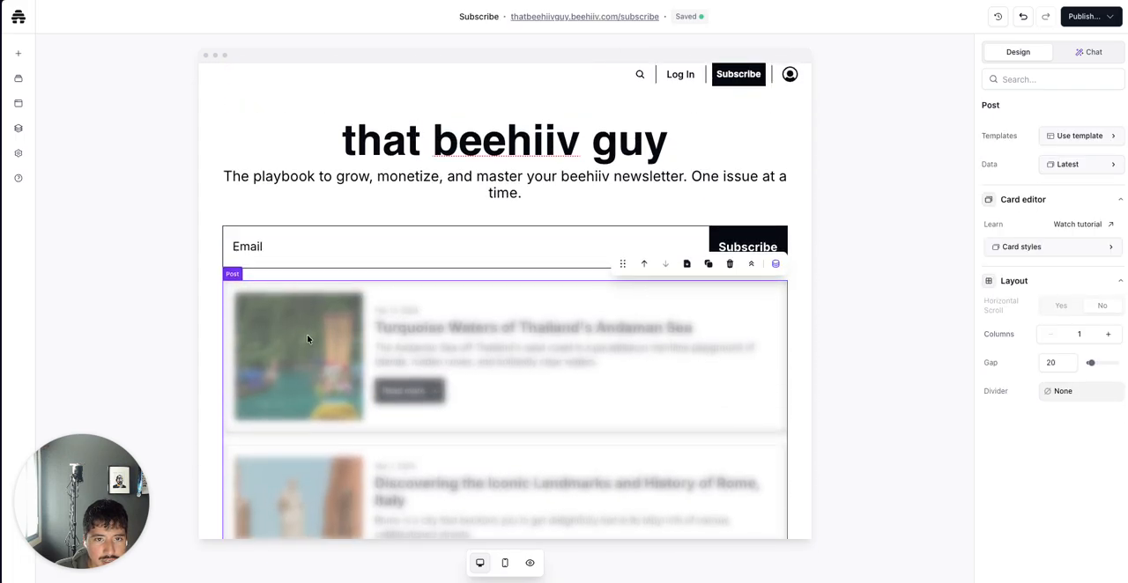
click(729, 268)
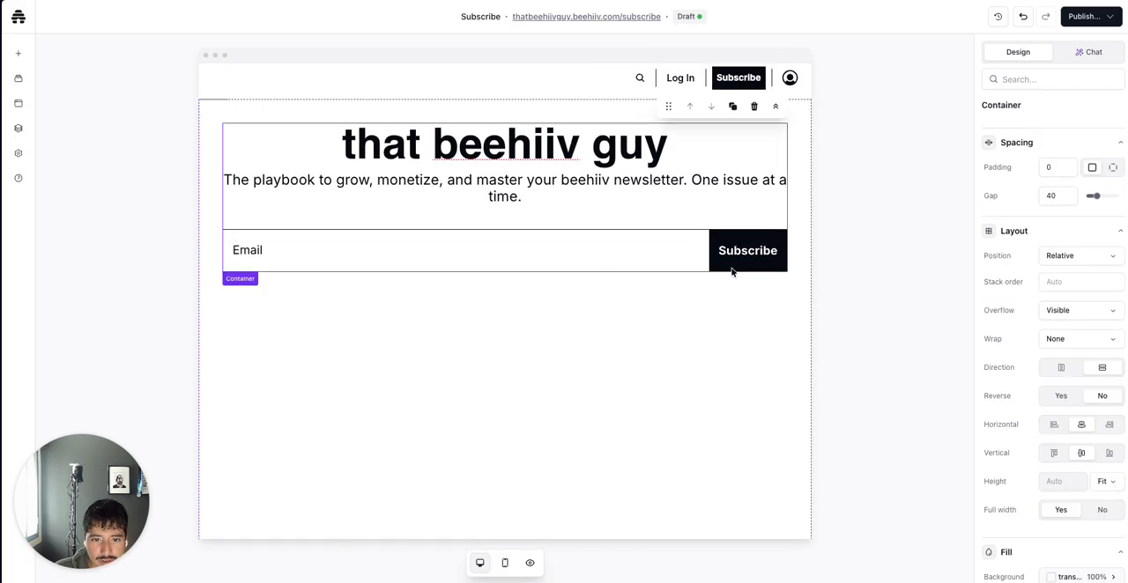
Open the section template library to add a new section below the Subscribe page's signup area
scroll(511, 385, down, 3)
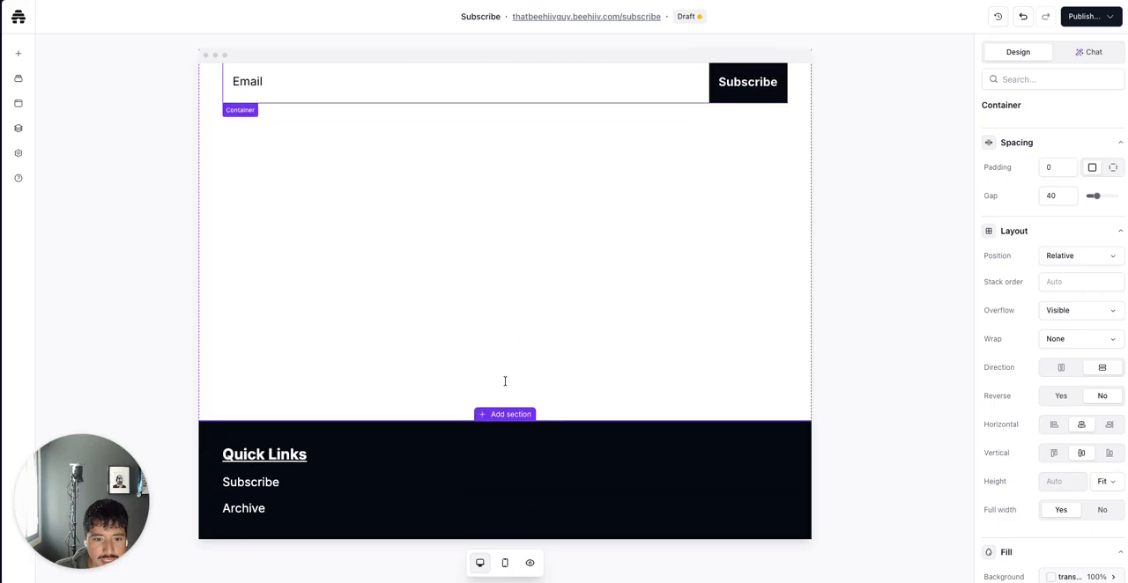
click(486, 288)
click(450, 456)
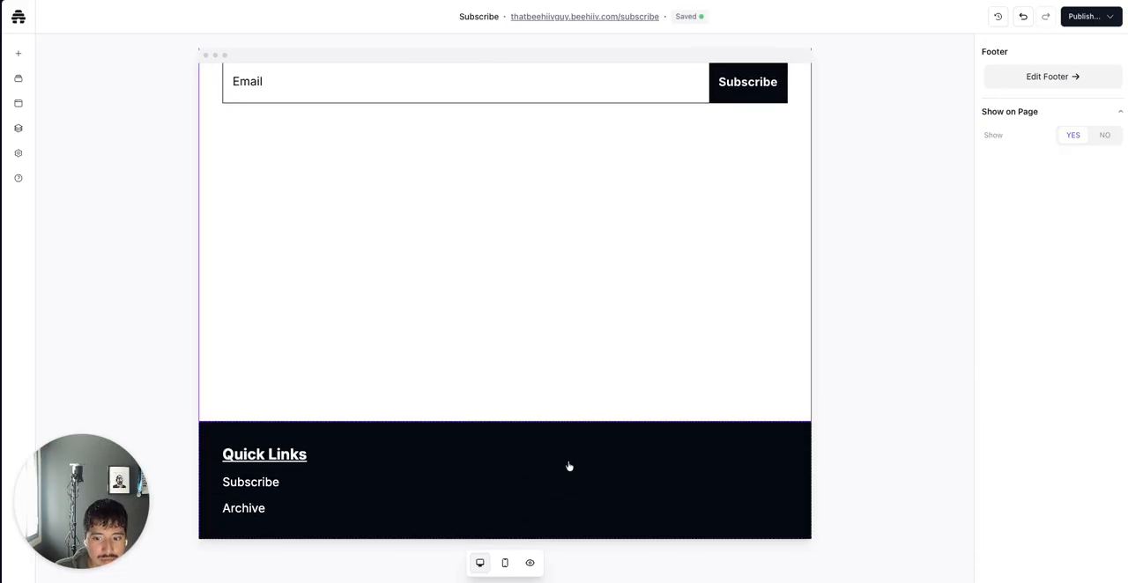
scroll(629, 430, up, 2)
click(630, 431)
scroll(632, 436, down, 2)
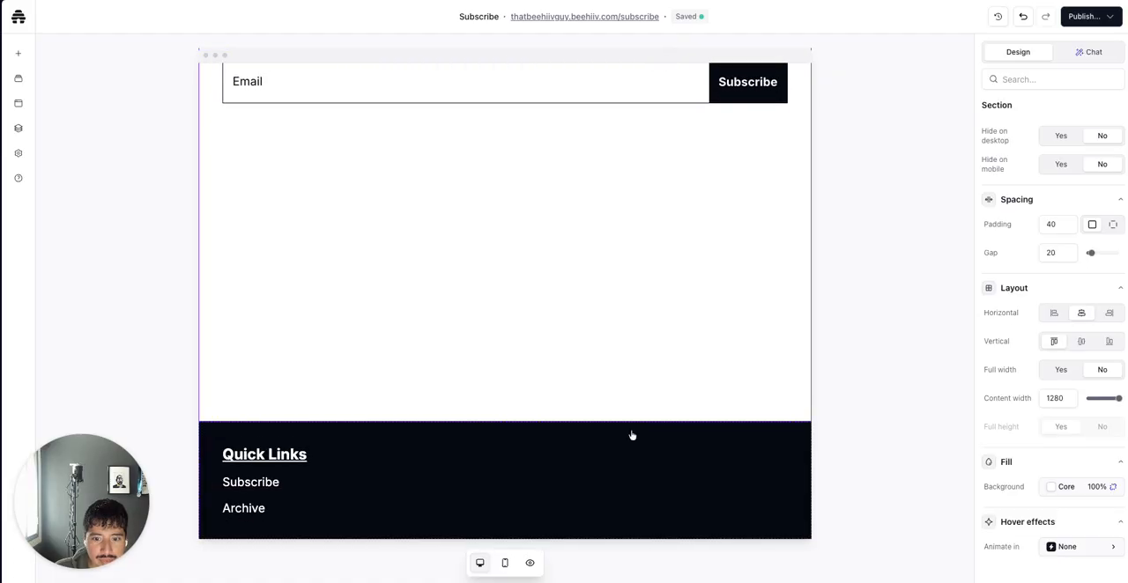
click(506, 420)
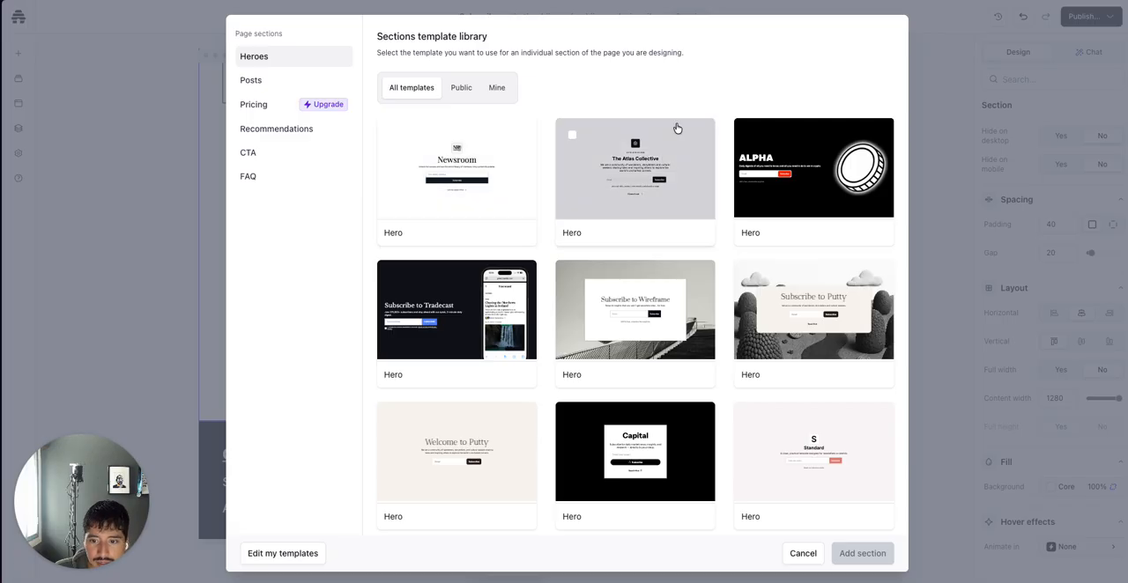
Browse the Heroes templates in the section template library
scroll(702, 248, down, 1)
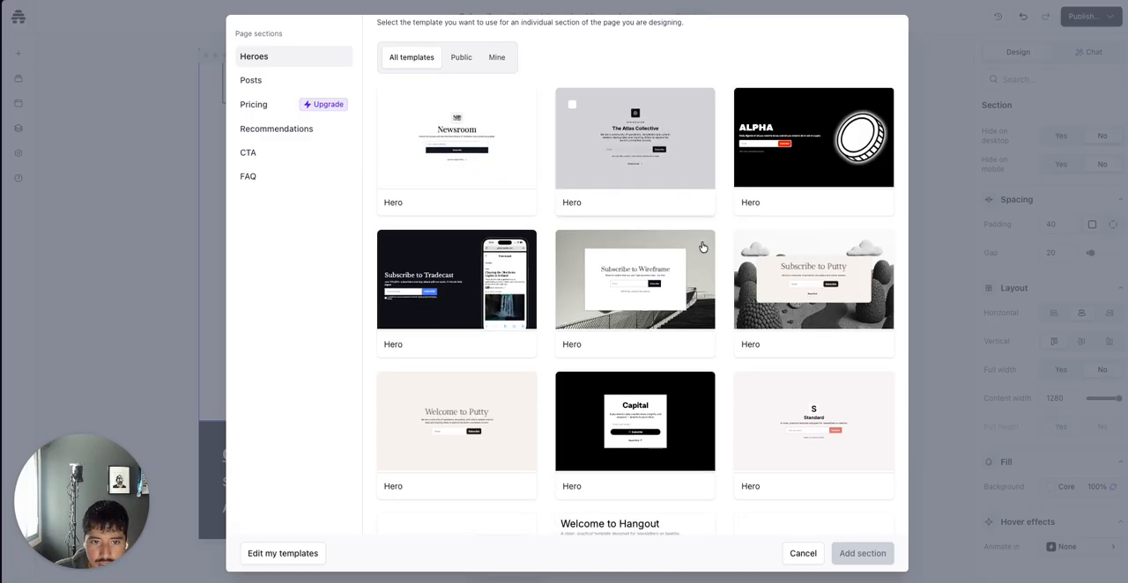
scroll(702, 247, down, 5)
scroll(703, 247, down, 1)
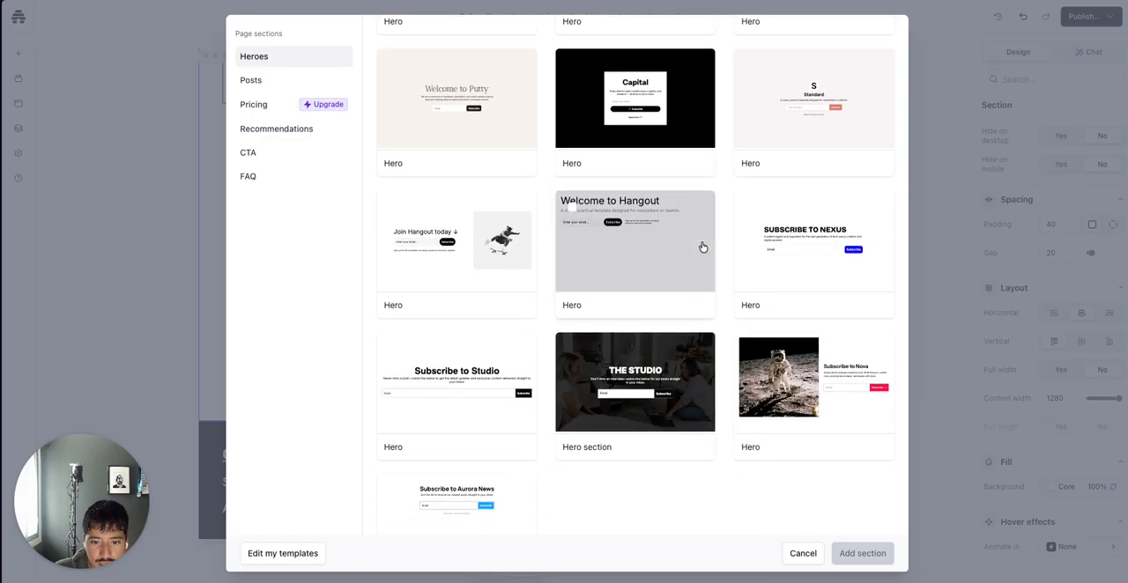
scroll(702, 248, down, 3)
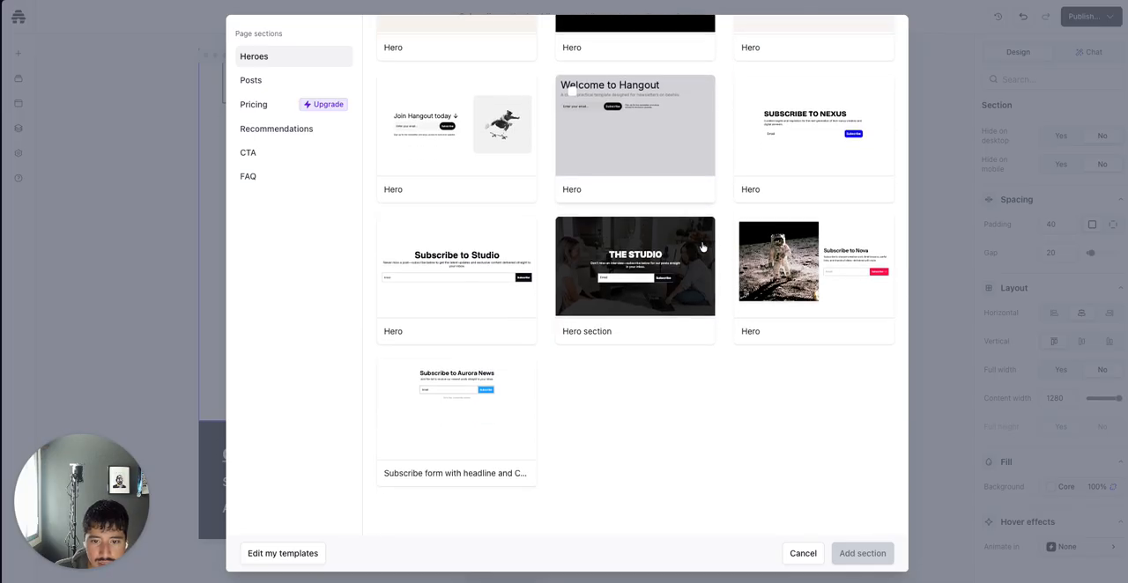
scroll(703, 248, up, 1)
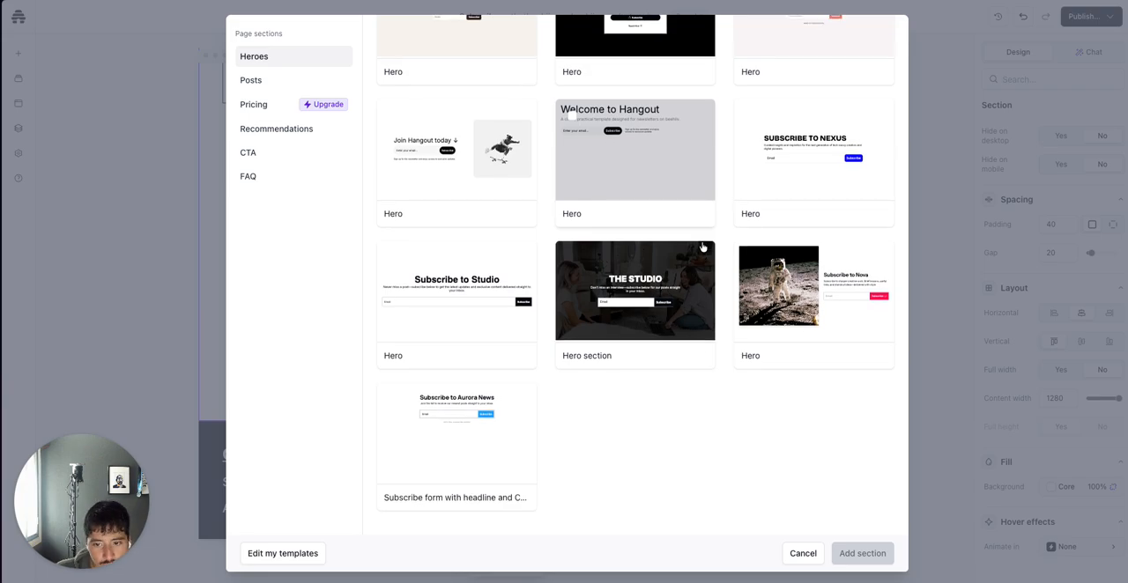
scroll(702, 248, up, 5)
scroll(702, 248, up, 1)
scroll(703, 248, up, 2)
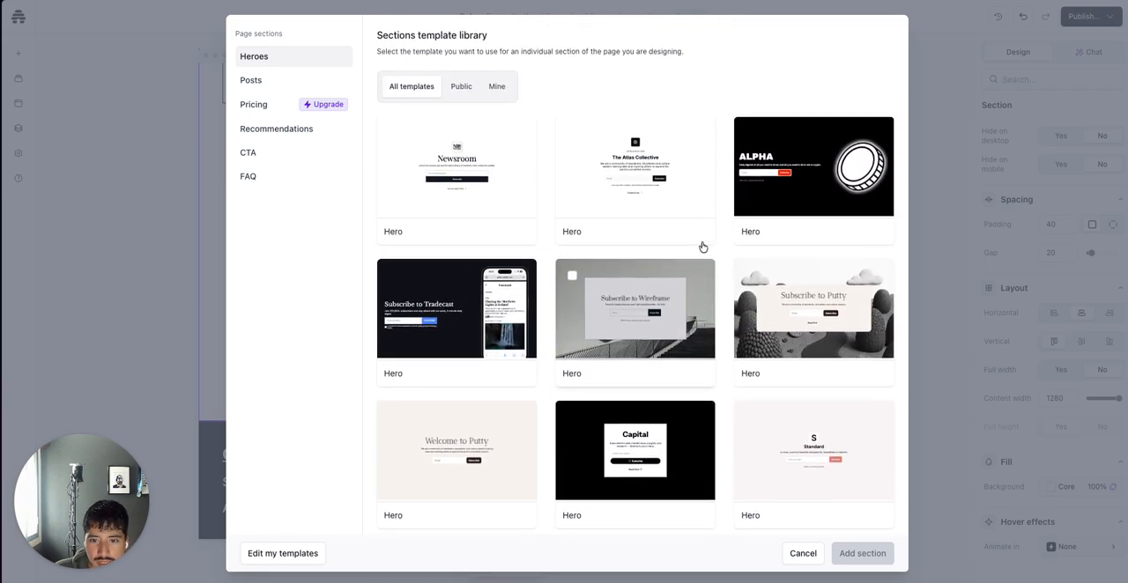
Add the "Subscribe to Nexus" hero template as a new section on the Subscribe page
scroll(730, 315, down, 4)
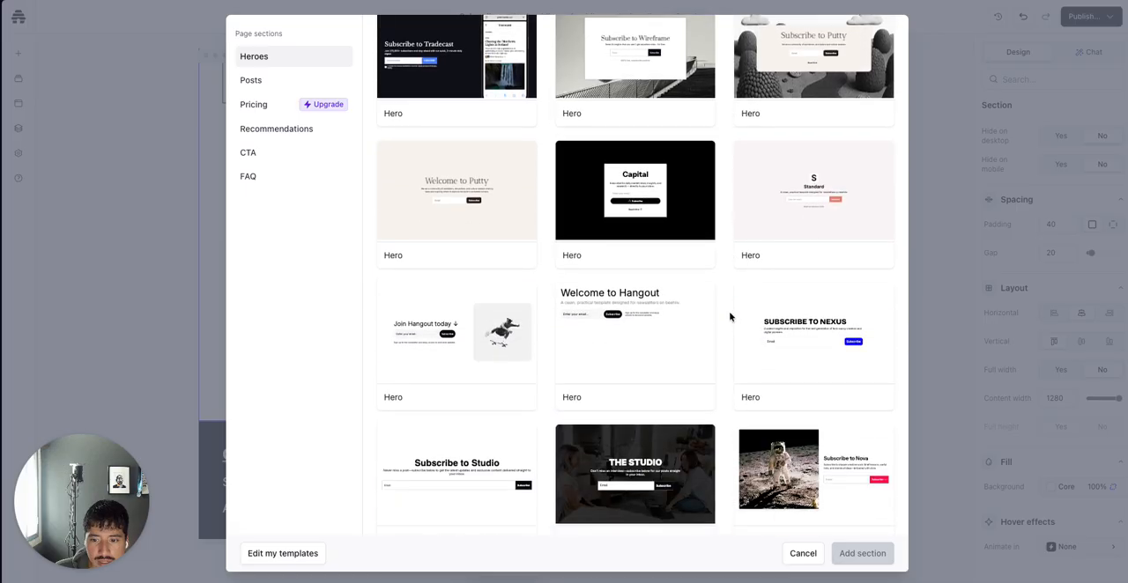
click(837, 379)
click(862, 553)
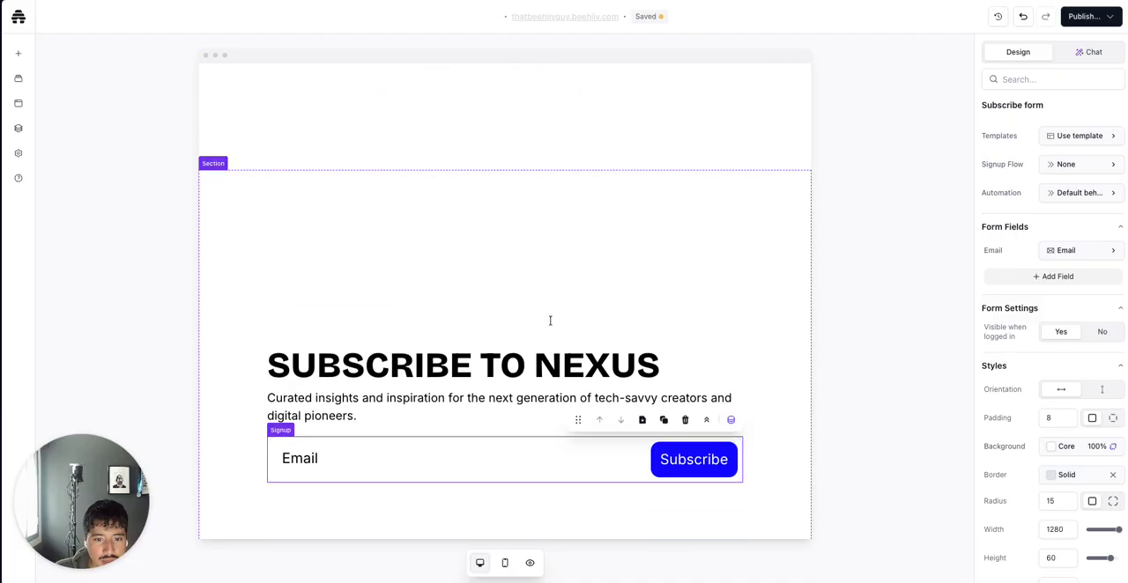
Copy the "that beehiiv guy" heading from the original hero into the new section's heading
click(550, 299)
click(689, 154)
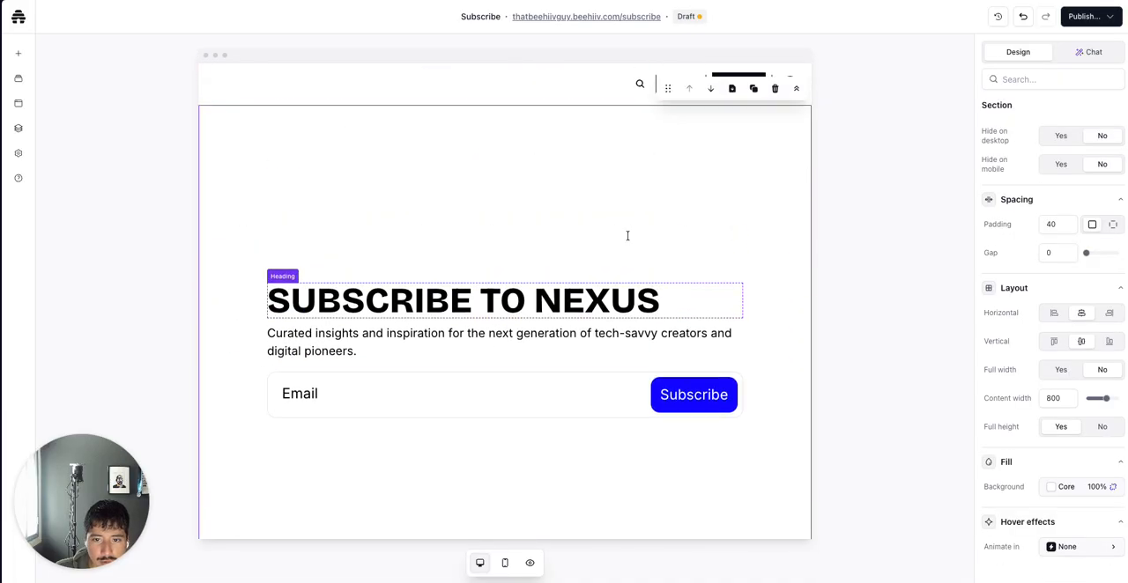
scroll(622, 235, down, 5)
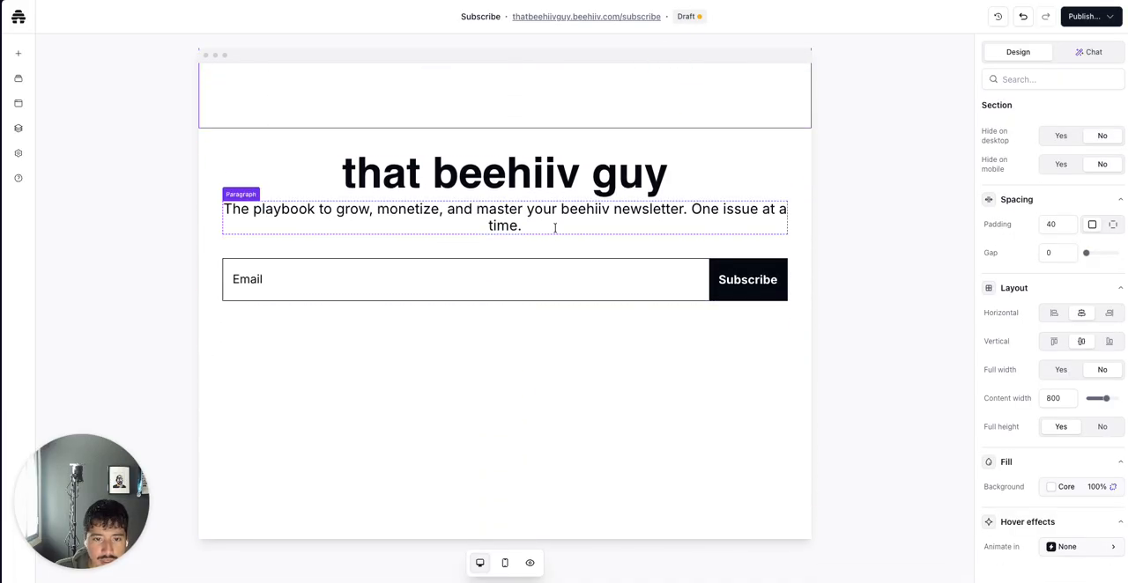
click(559, 179)
triple_click(559, 179)
key(ctrl+c)
scroll(559, 179, up, 5)
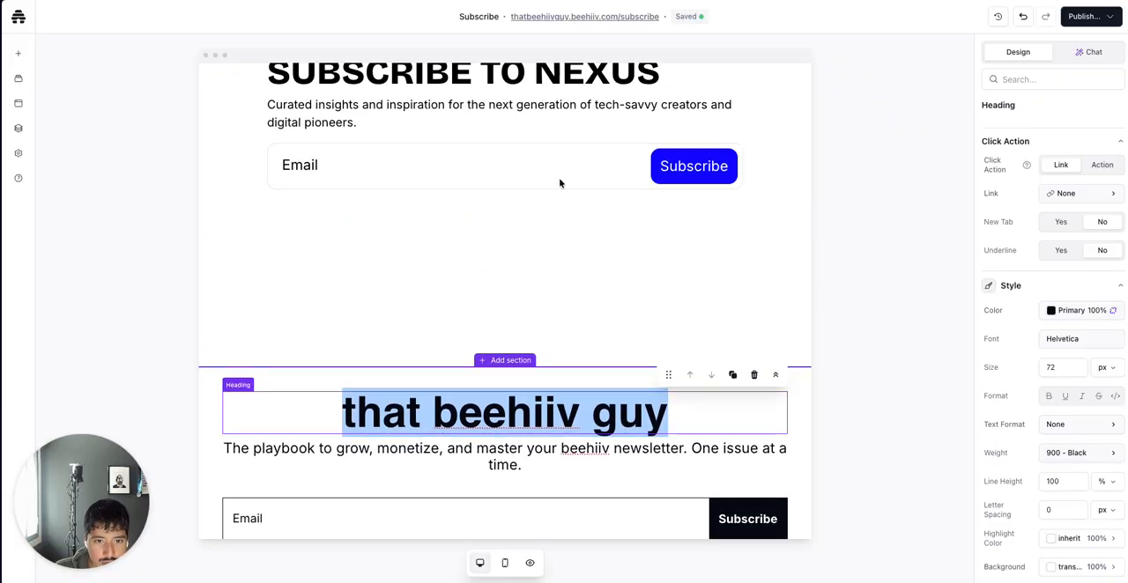
click(533, 222)
triple_click(533, 222)
key(ctrl+v)
Copy the tagline paragraph into the new section's description, replacing "playbook" with "newsletter"
scroll(533, 222, down, 2)
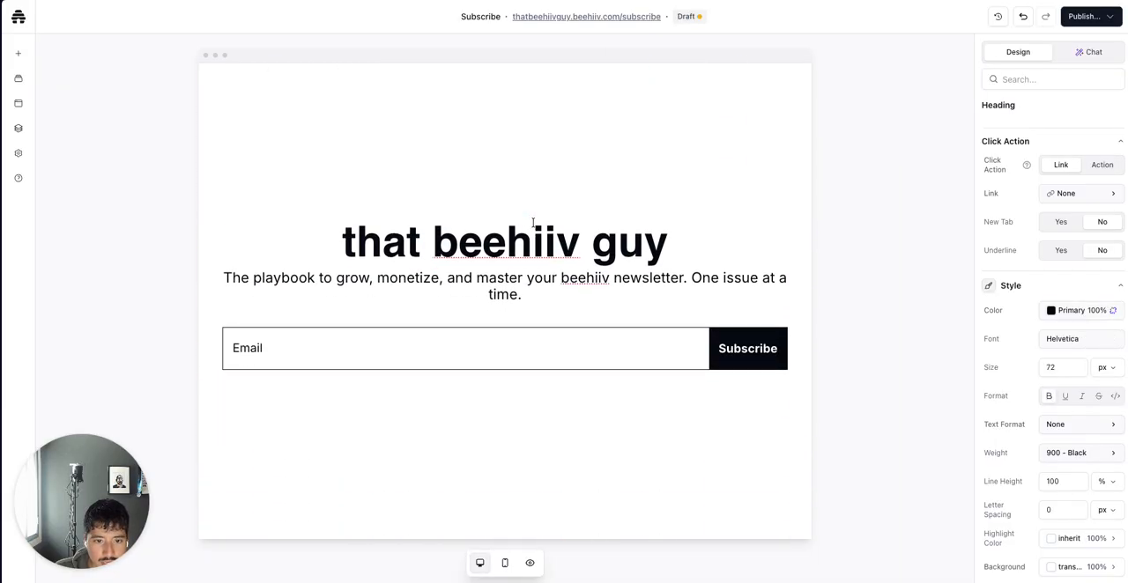
click(504, 240)
triple_click(504, 239)
key(ctrl+c)
scroll(503, 240, up, 2)
click(490, 296)
triple_click(489, 296)
key(ctrl+v)
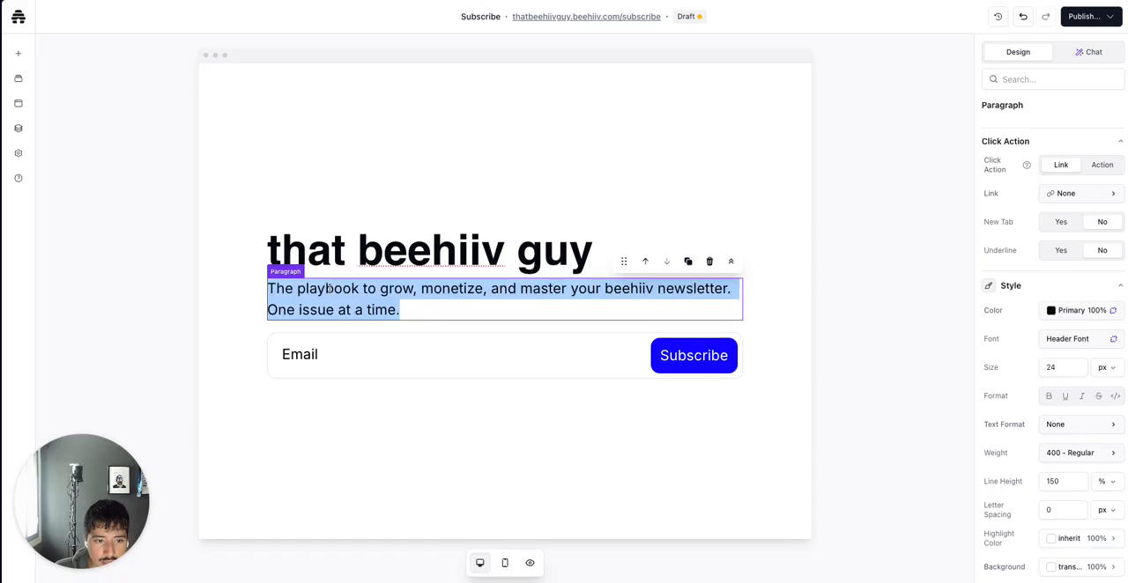
mouse_move(351, 289)
mouse_down()
mouse_move(308, 290)
mouse_move(360, 290)
mouse_up()
text(newsletter)
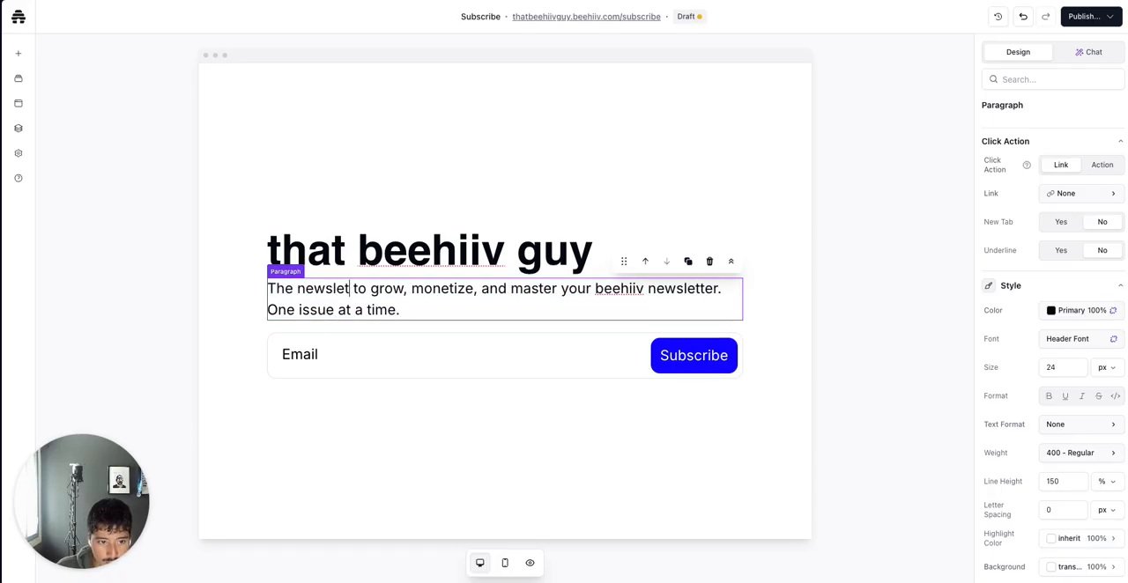
Delete the original hero section below the new Nexus-based section
scroll(411, 356, down, 1)
scroll(410, 356, down, 6)
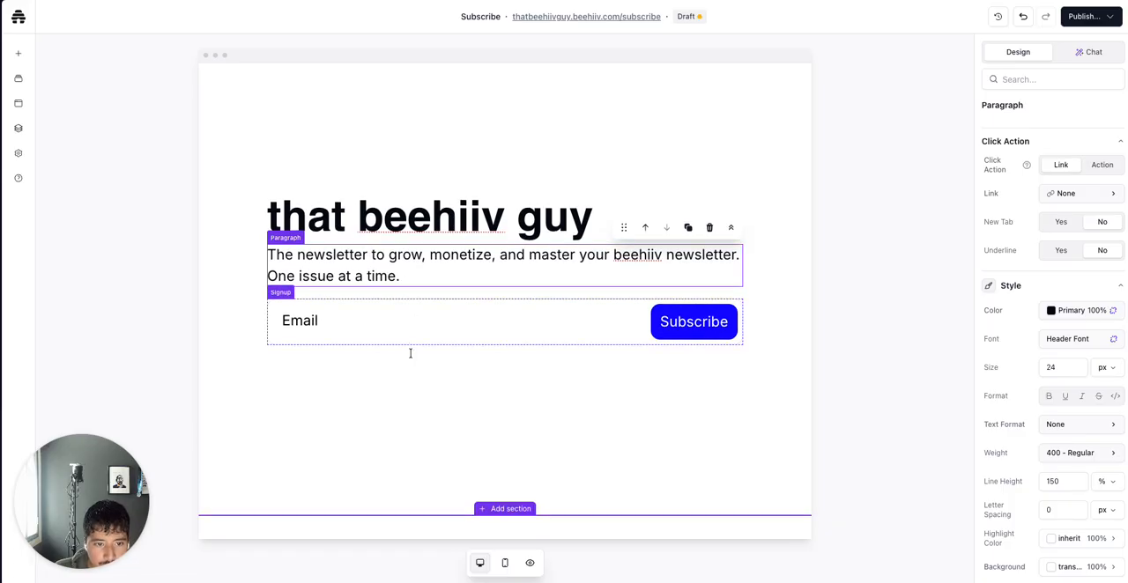
click(661, 204)
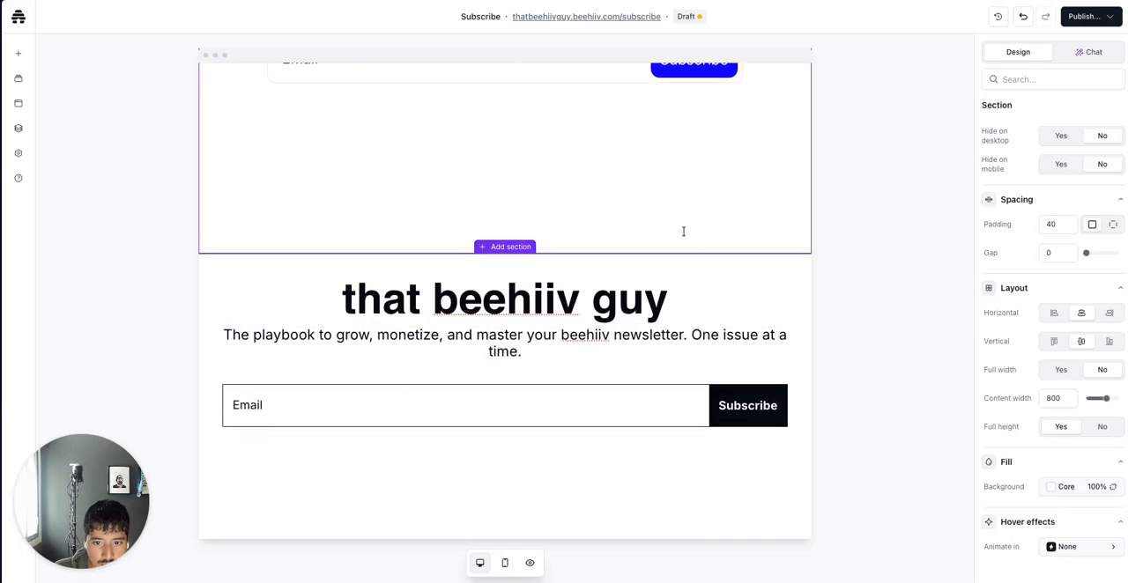
click(732, 292)
click(773, 481)
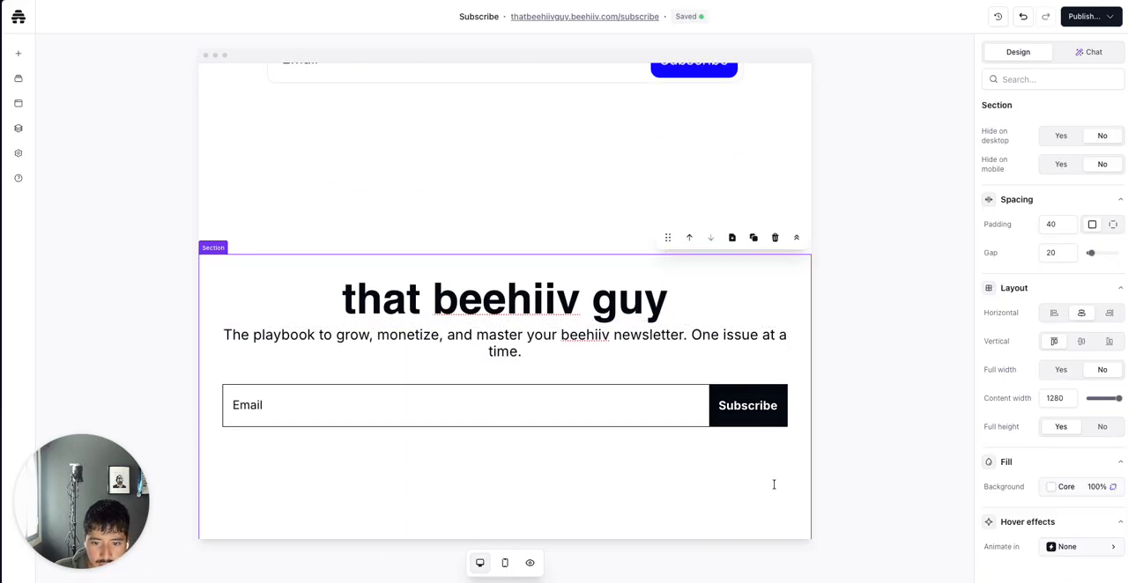
click(753, 240)
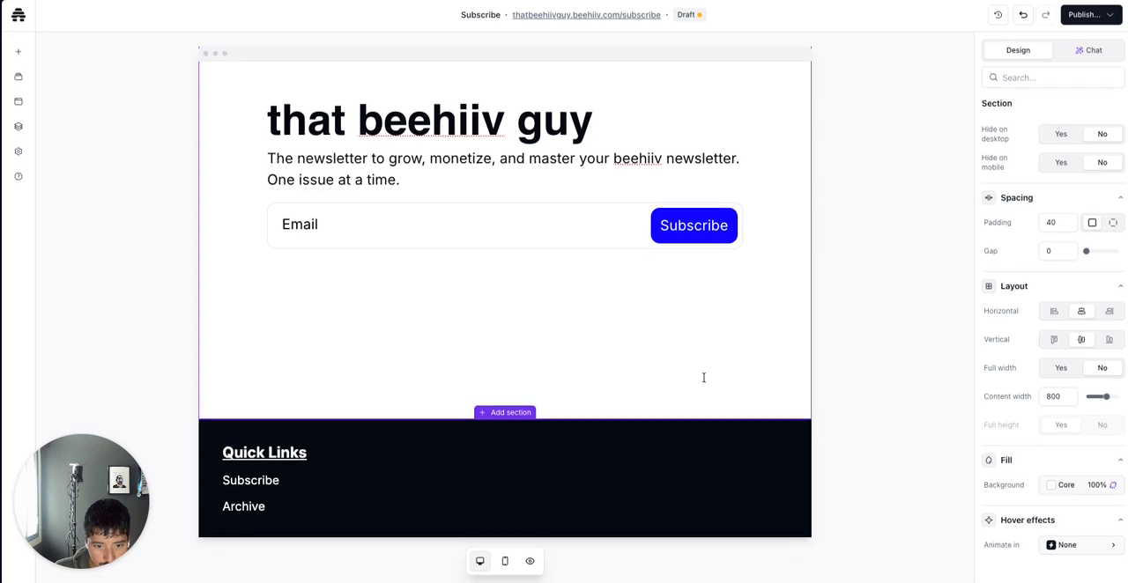
Open the global footer editor, then return to the main editor
scroll(703, 377, up, 2)
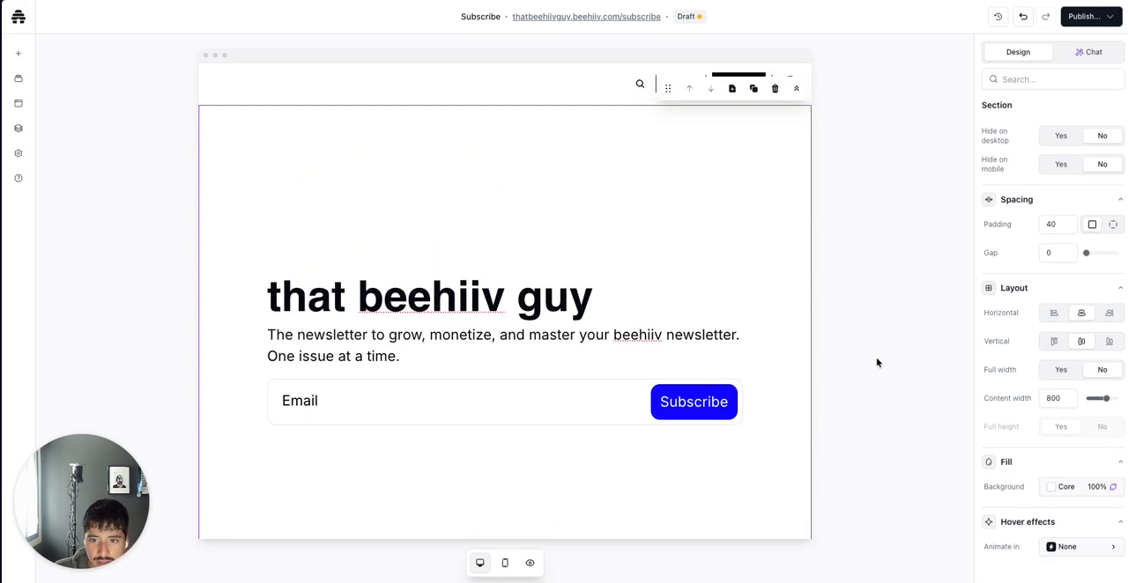
scroll(757, 370, down, 2)
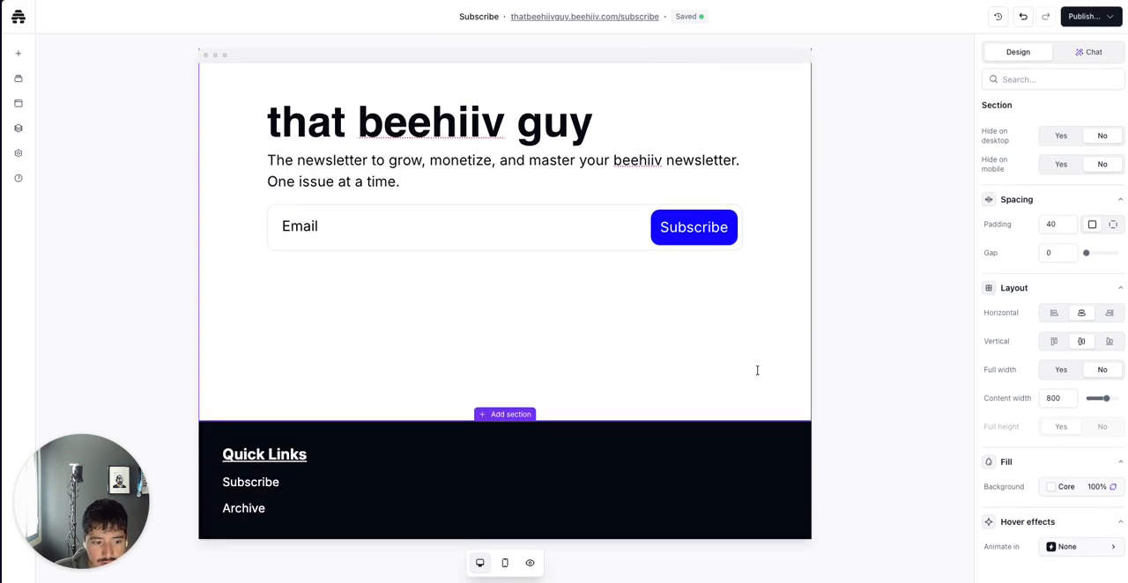
scroll(735, 294, up, 2)
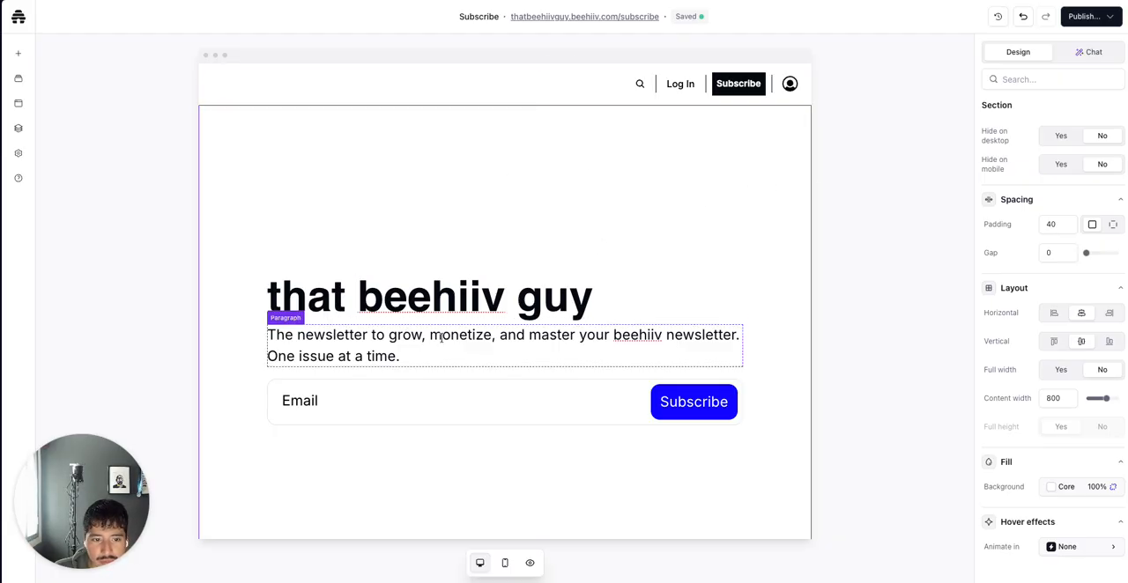
scroll(441, 337, down, 2)
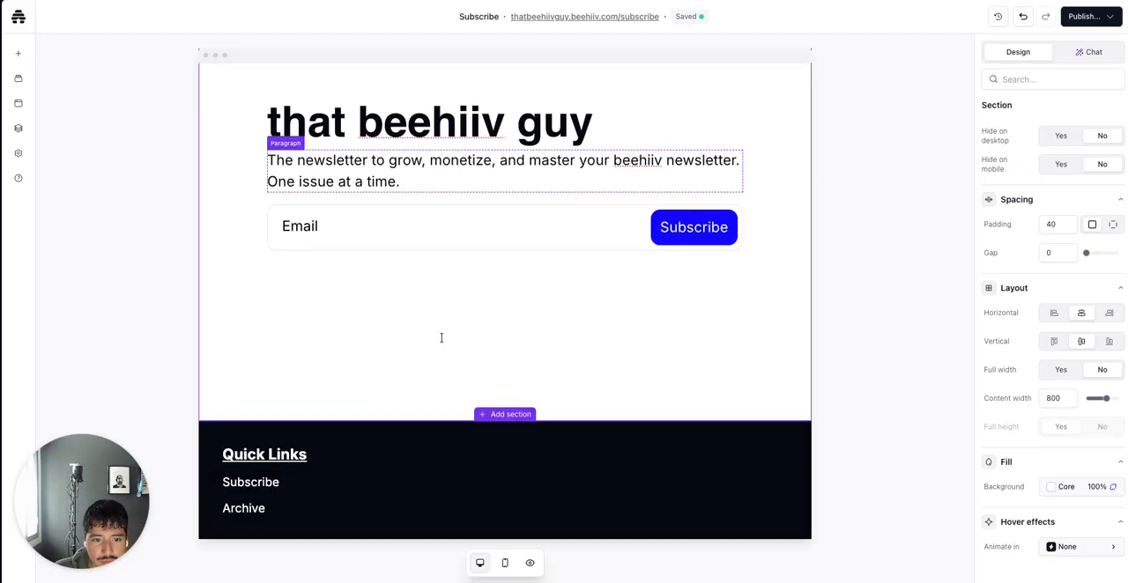
click(422, 477)
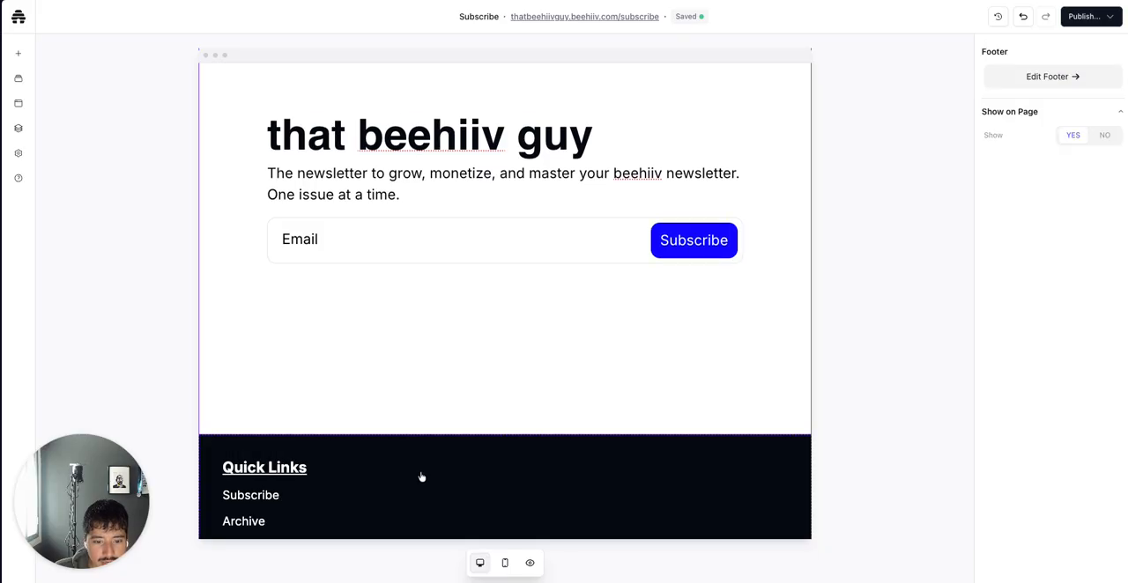
click(993, 81)
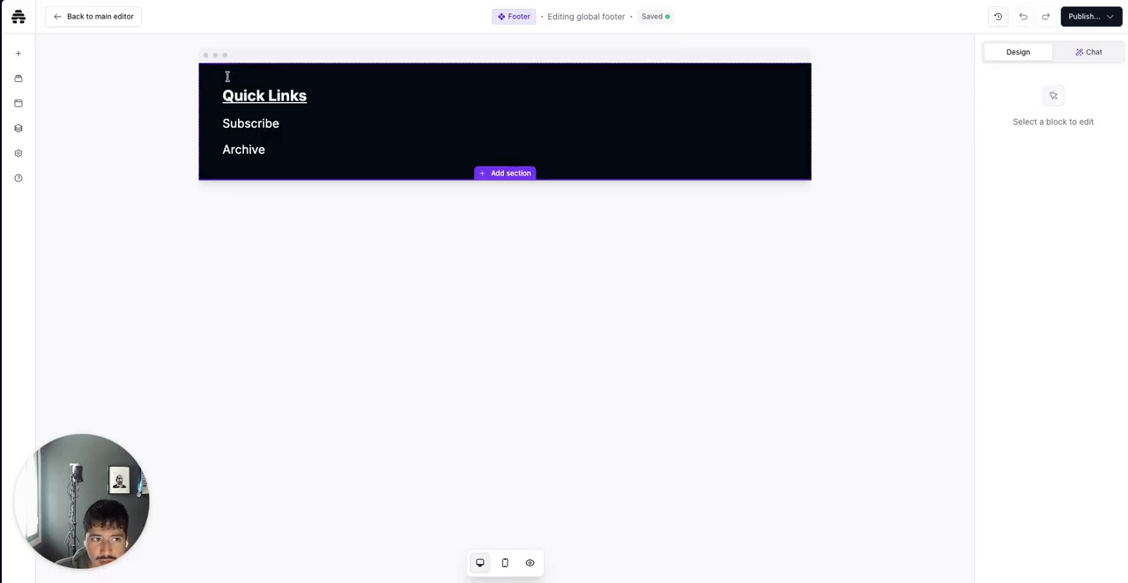
click(102, 18)
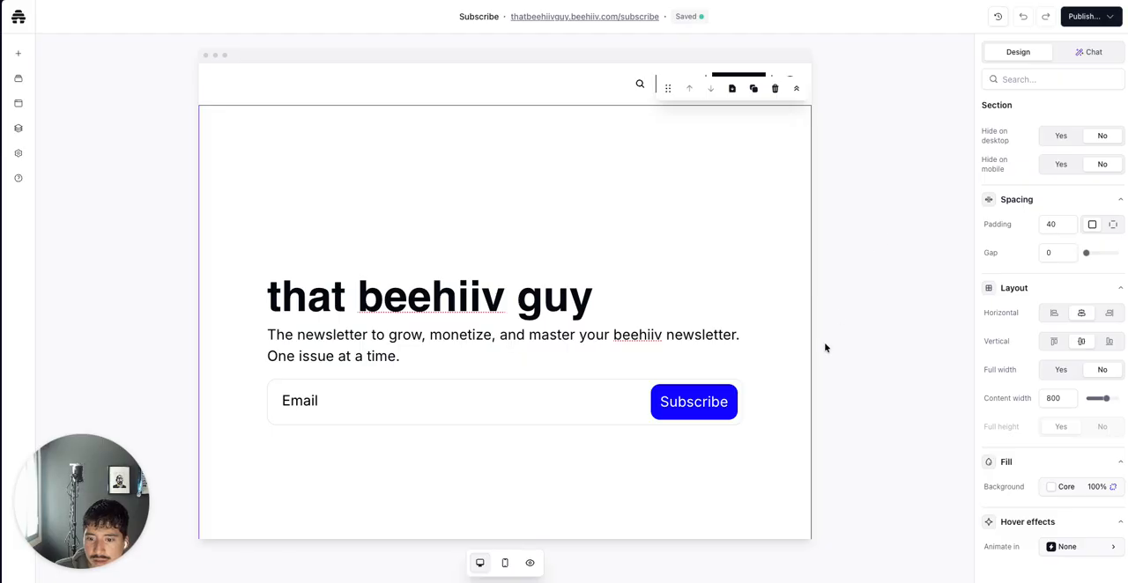
Hide the footer and the navbar on the Subscribe page
scroll(678, 423, down, 2)
click(693, 457)
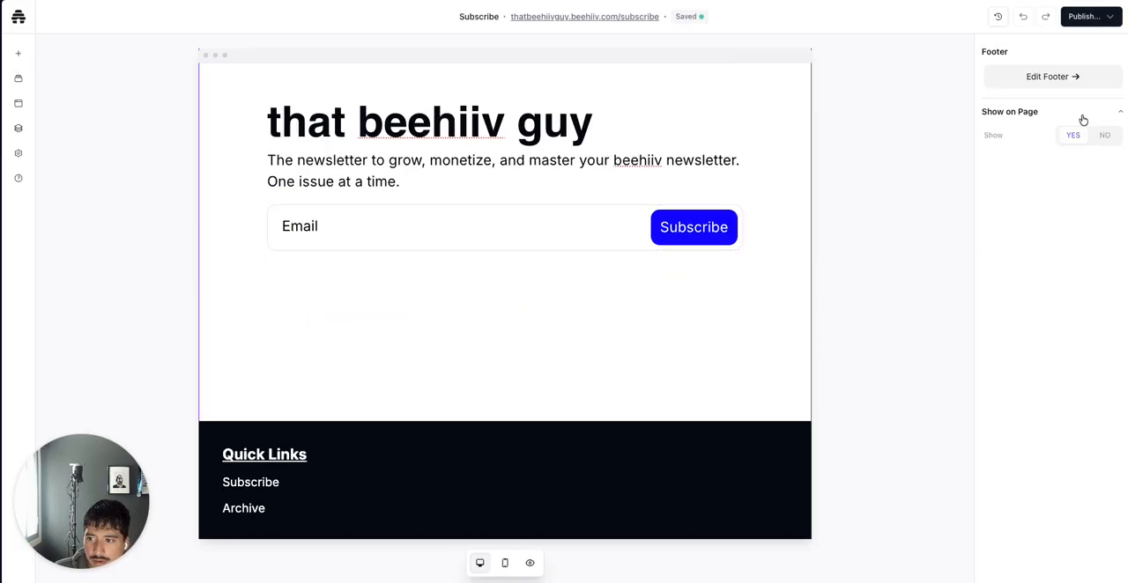
click(1104, 135)
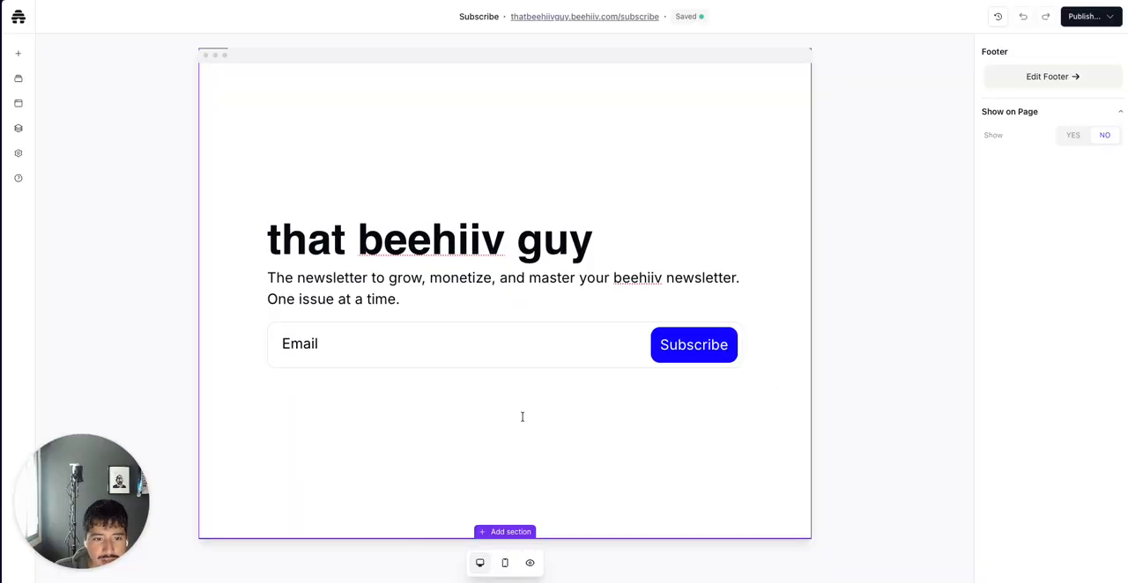
click(517, 83)
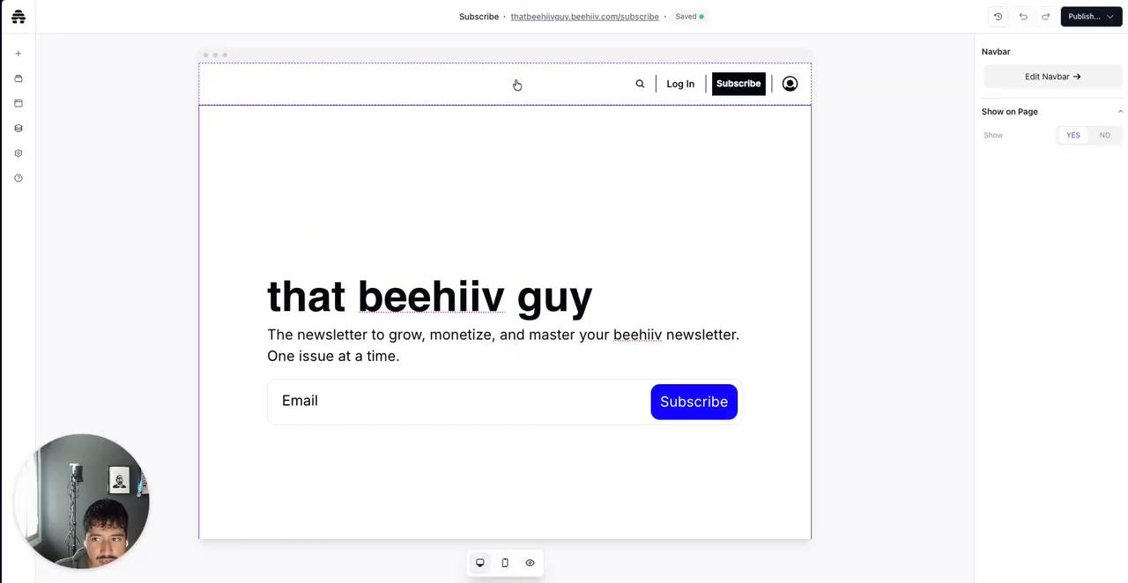
click(1102, 136)
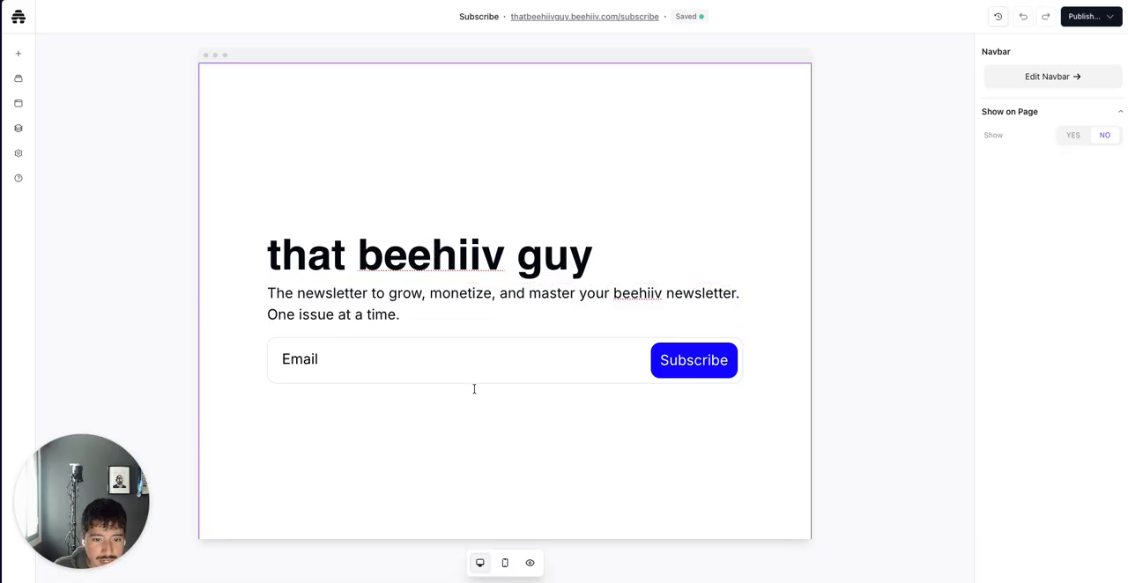
Inspect the signup form's button and input style settings
click(492, 410)
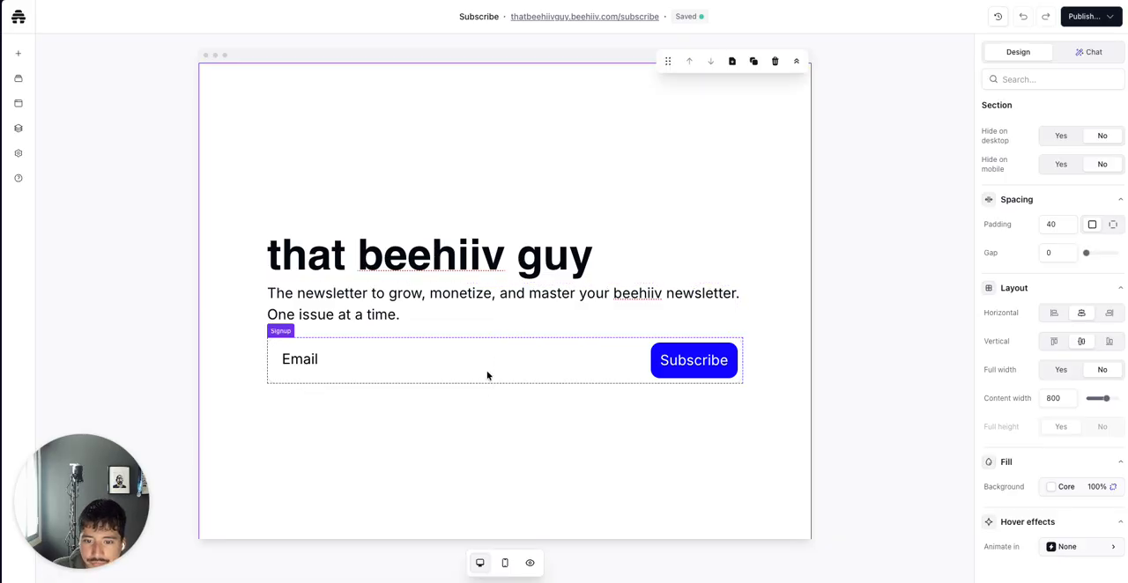
click(487, 375)
scroll(994, 390, down, 1)
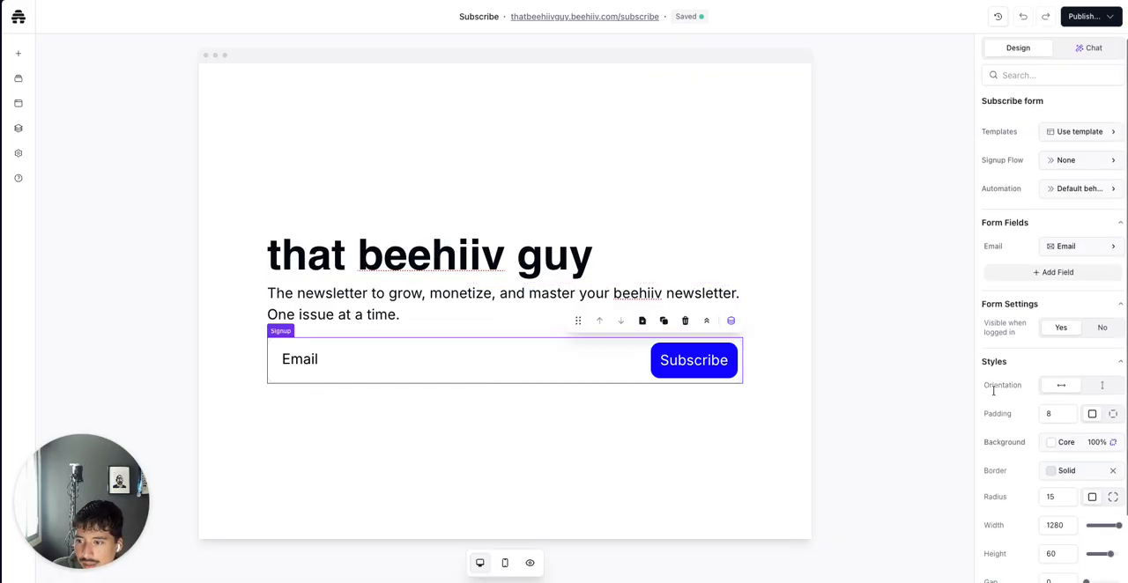
scroll(993, 390, down, 1)
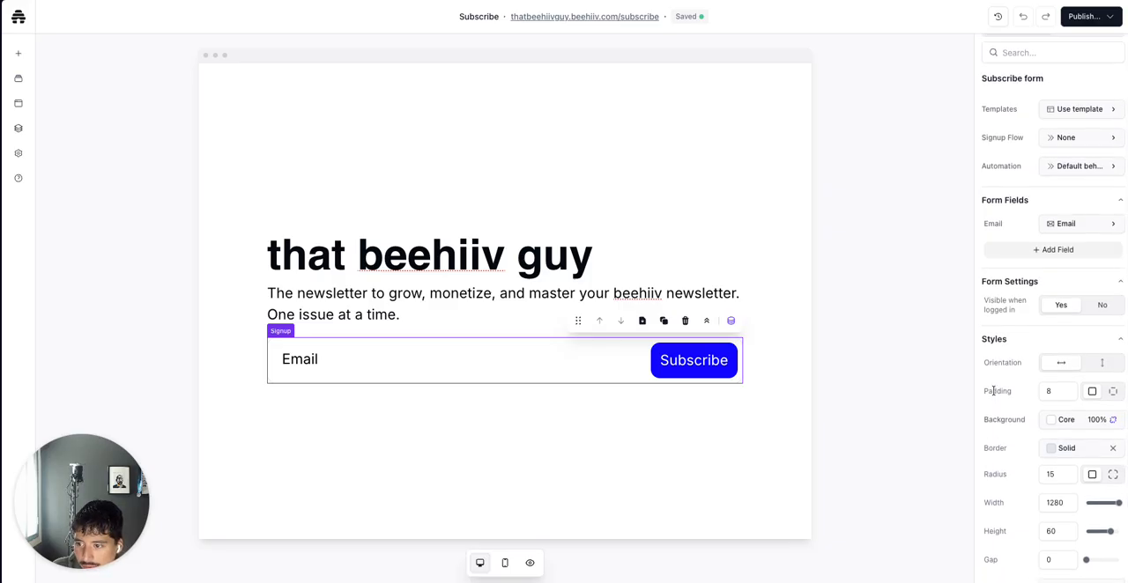
scroll(993, 391, down, 1)
scroll(993, 390, down, 2)
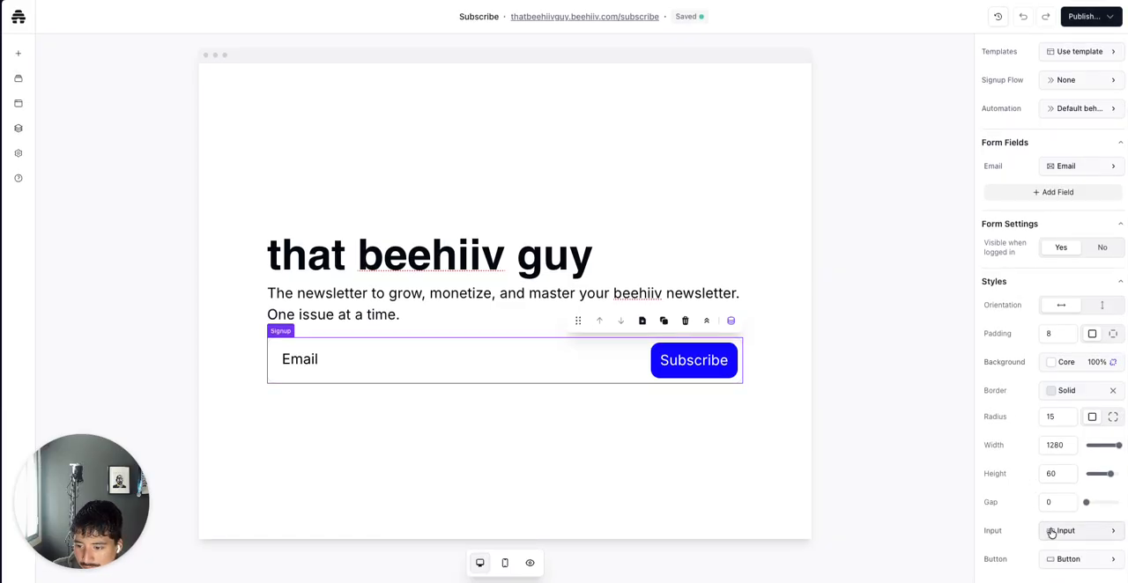
click(1058, 559)
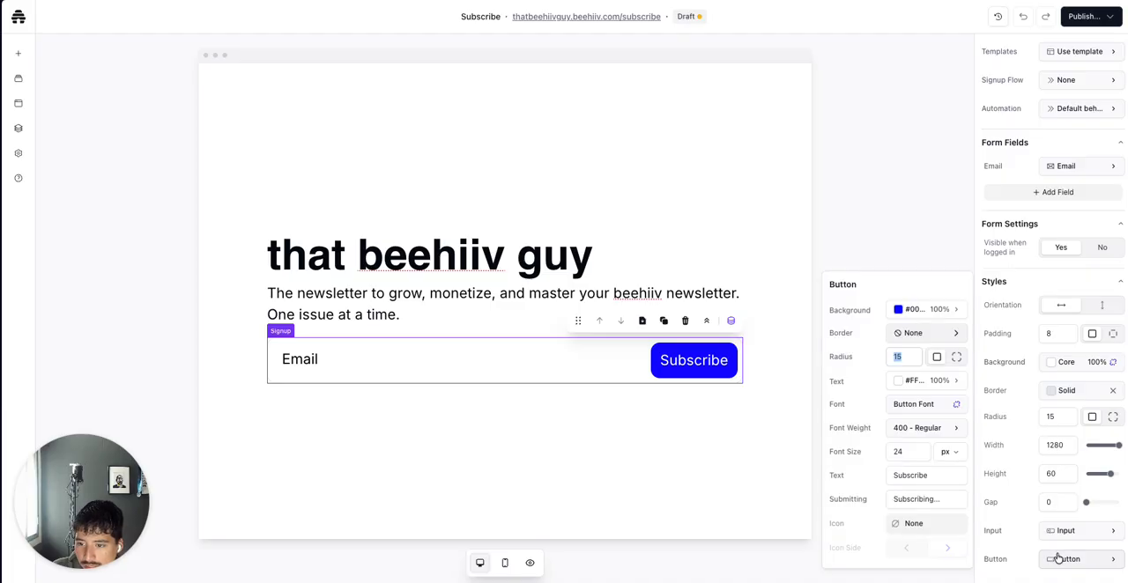
click(1061, 535)
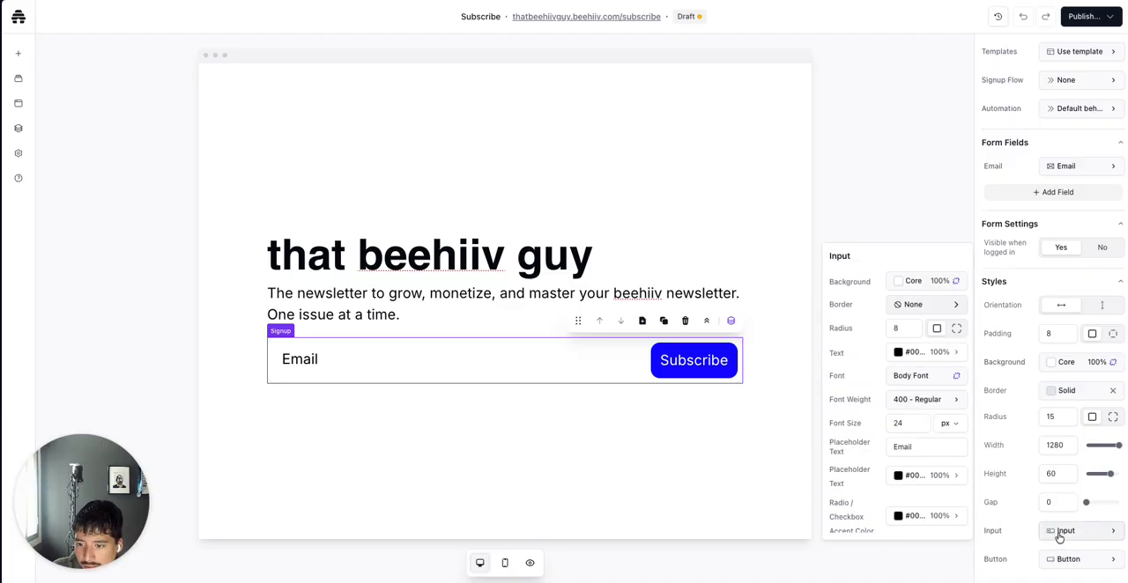
scroll(1023, 536, up, 3)
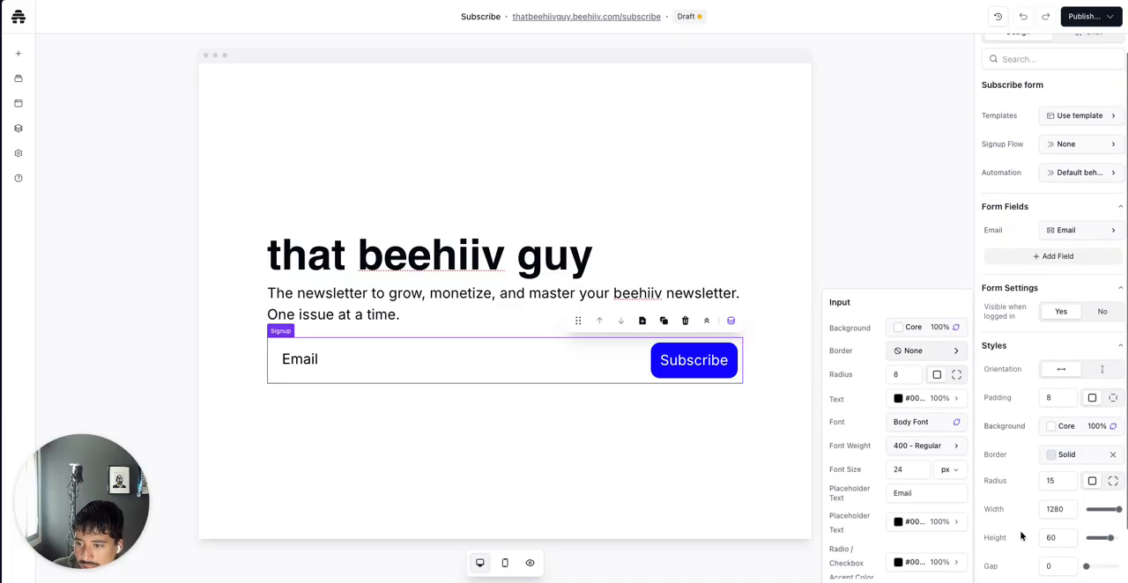
click(1023, 343)
Review the signup form's automation settings
scroll(1023, 342, up, 1)
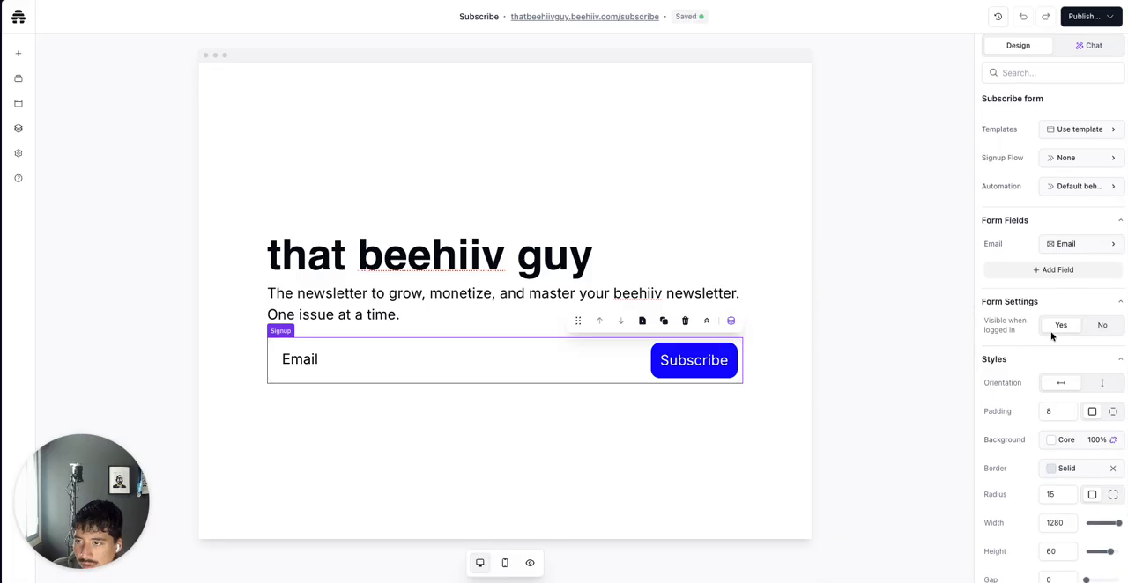
scroll(1051, 336, up, 1)
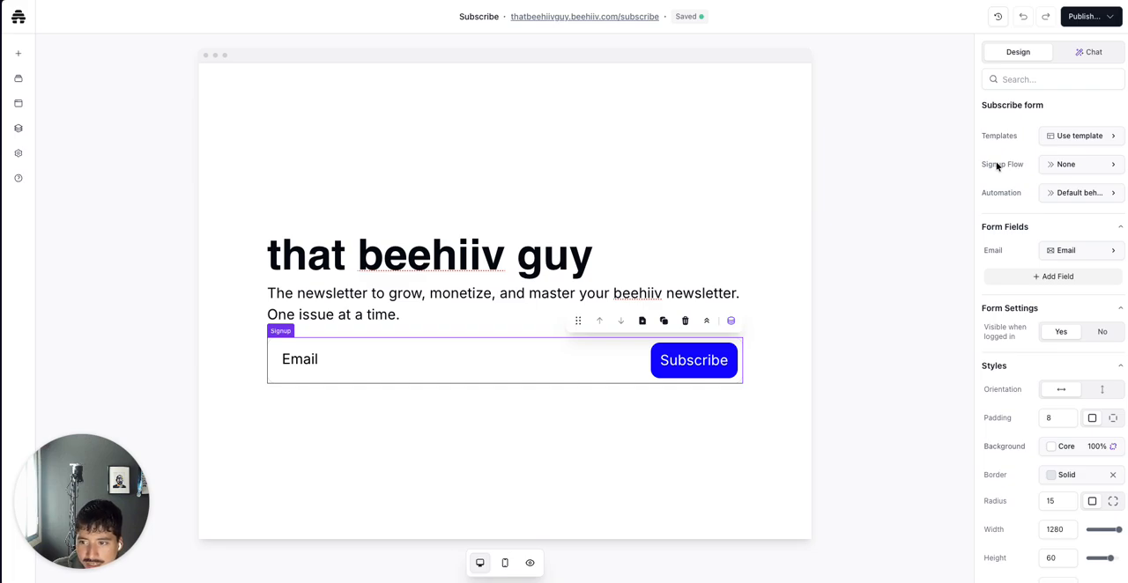
click(1051, 198)
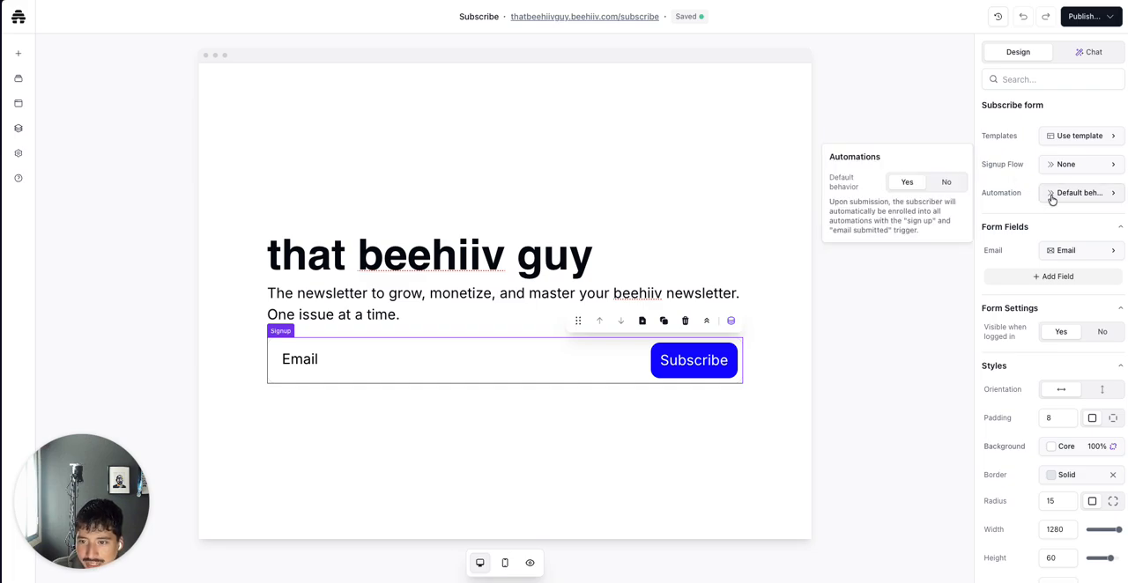
click(1015, 162)
click(1052, 166)
click(1027, 156)
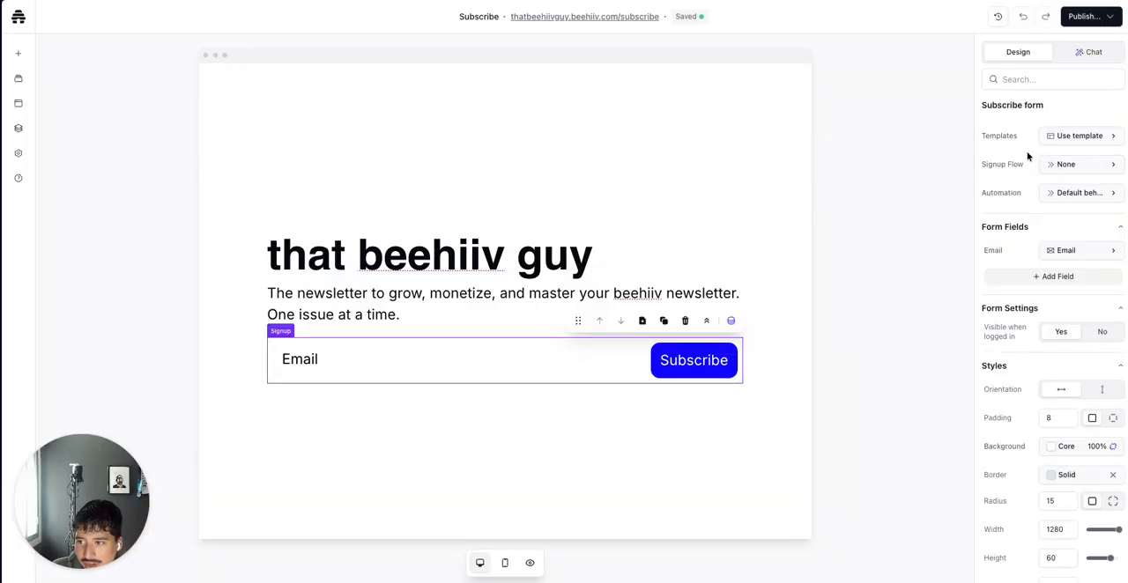
scroll(1028, 156, down, 1)
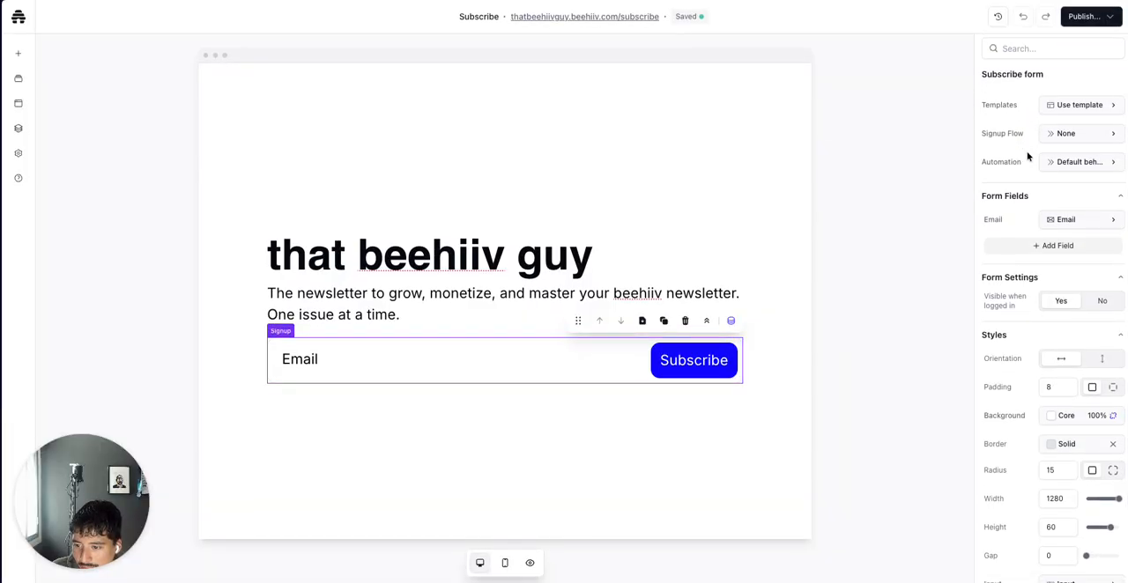
Ask the AI chat to add text under the subscriber form saying "Join over 1000+ beehiiv creators and operators"
scroll(1075, 401, down, 2)
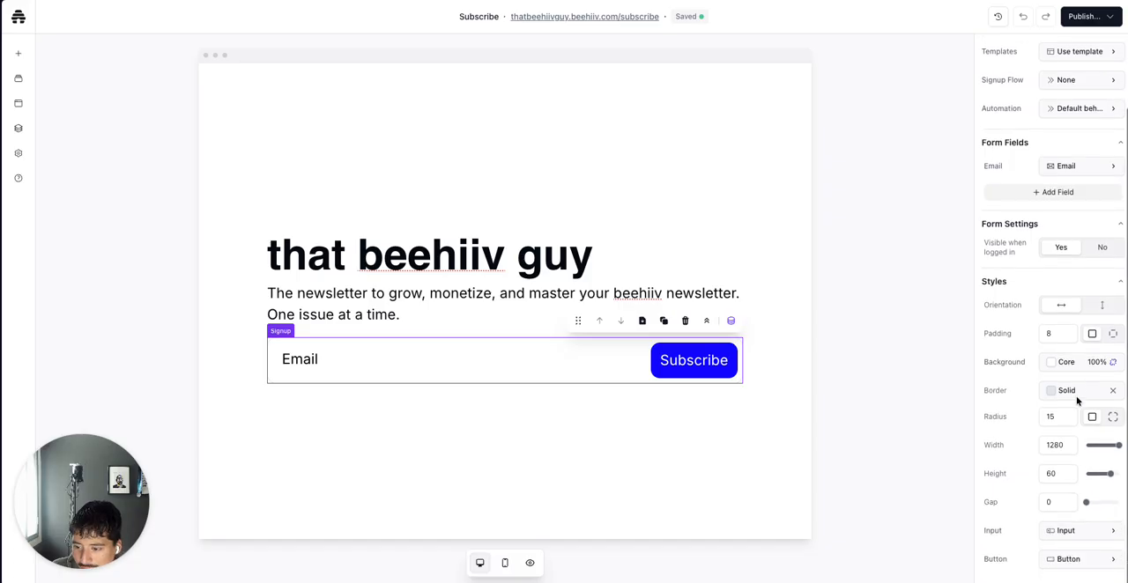
scroll(1073, 399, up, 3)
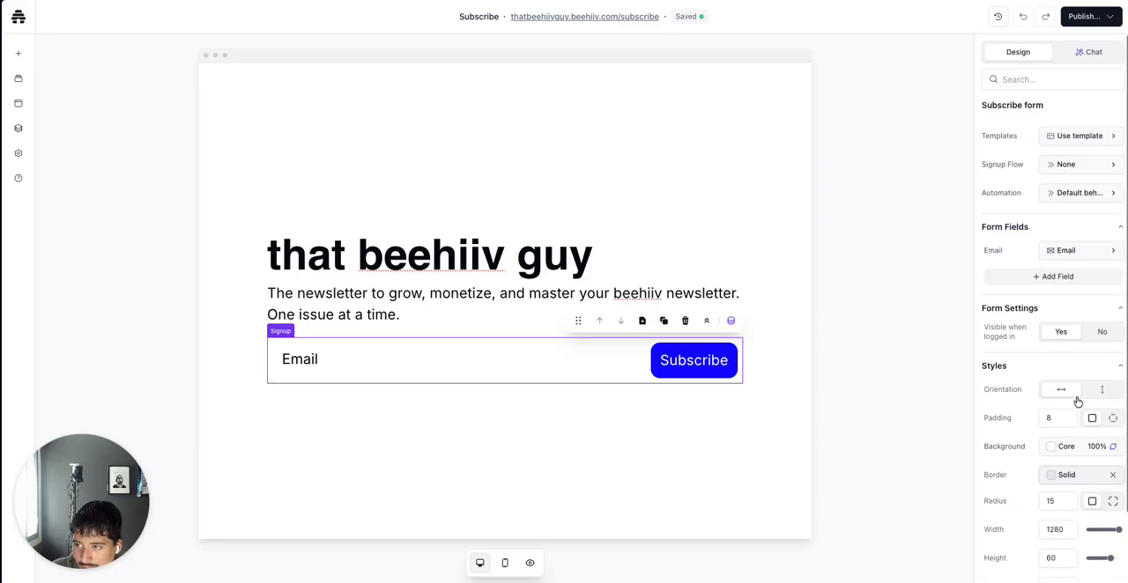
click(638, 409)
click(1096, 62)
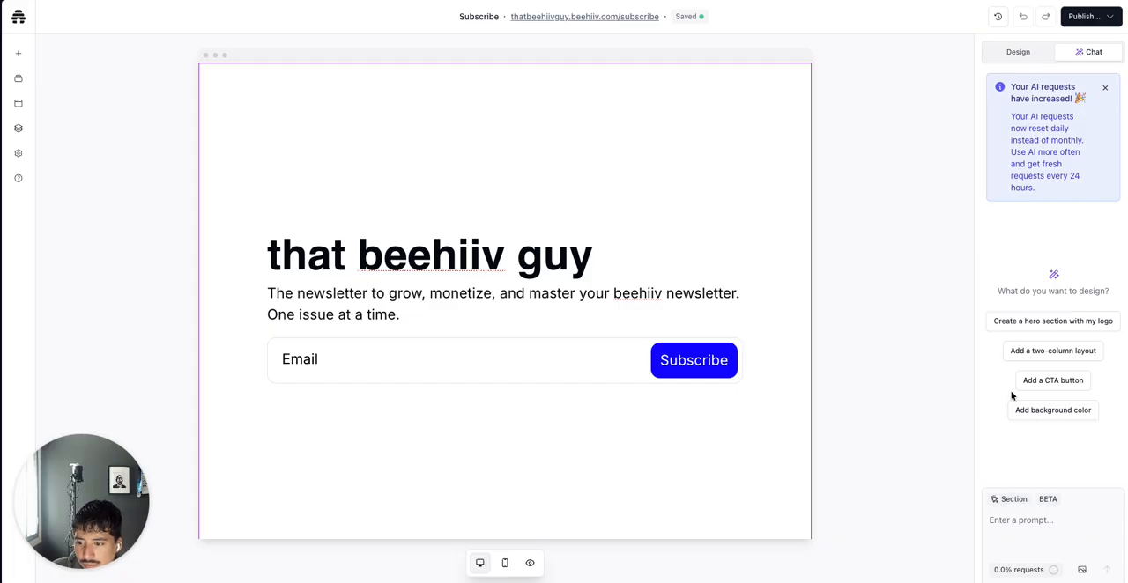
click(1010, 531)
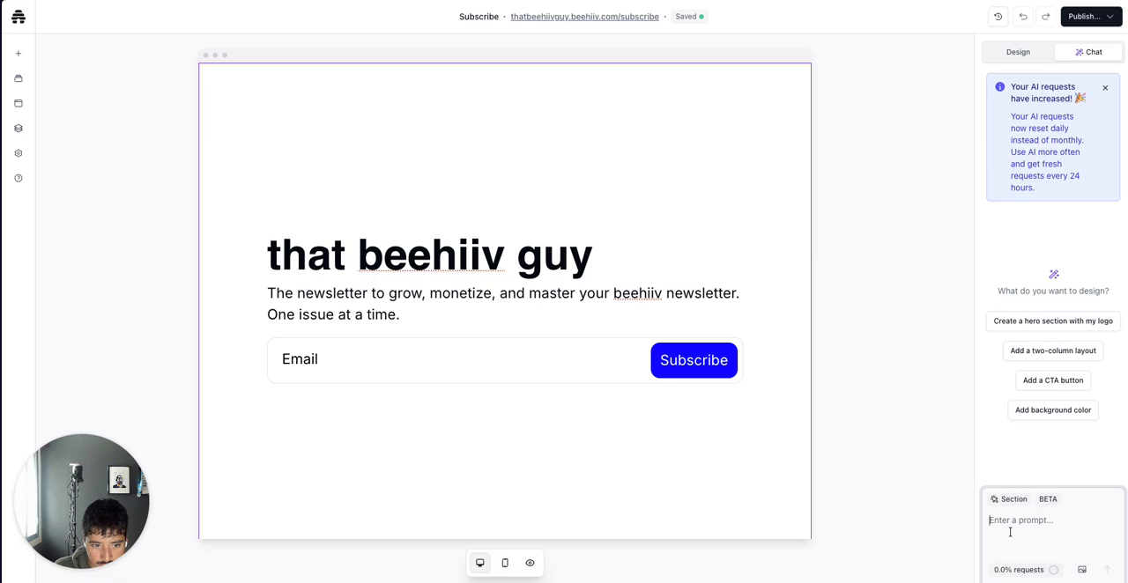
text(A)
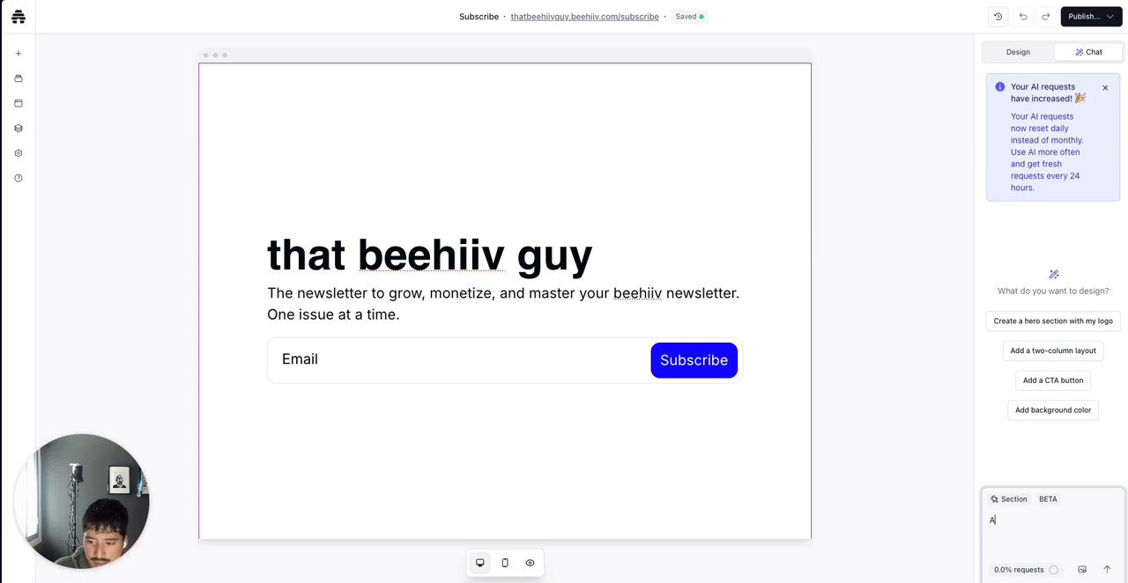
text(dd small)
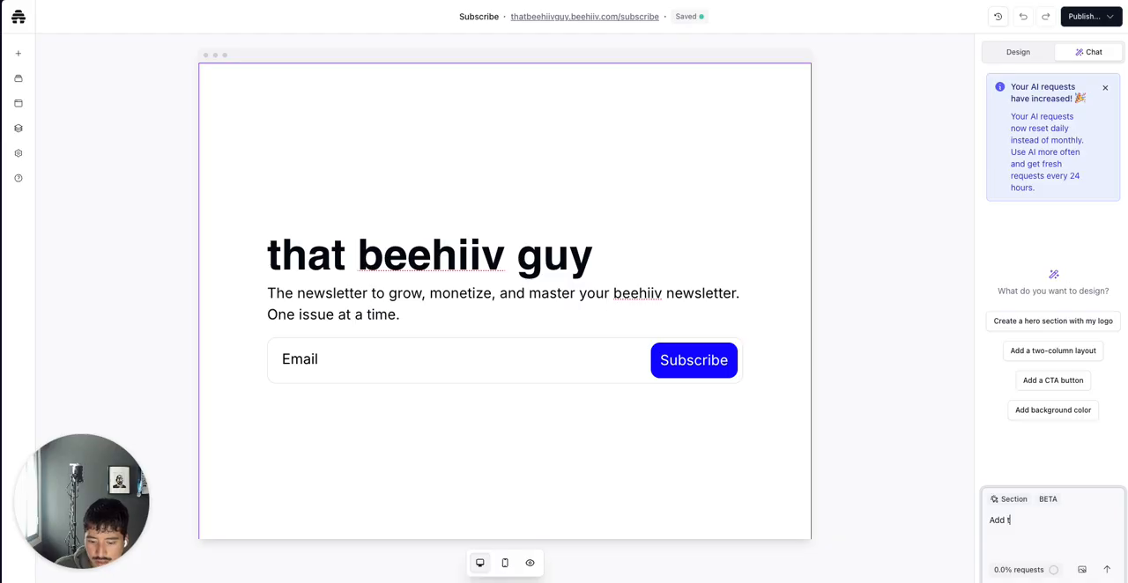
key(BackSpace)
key(BackSpace)
text(right under the )
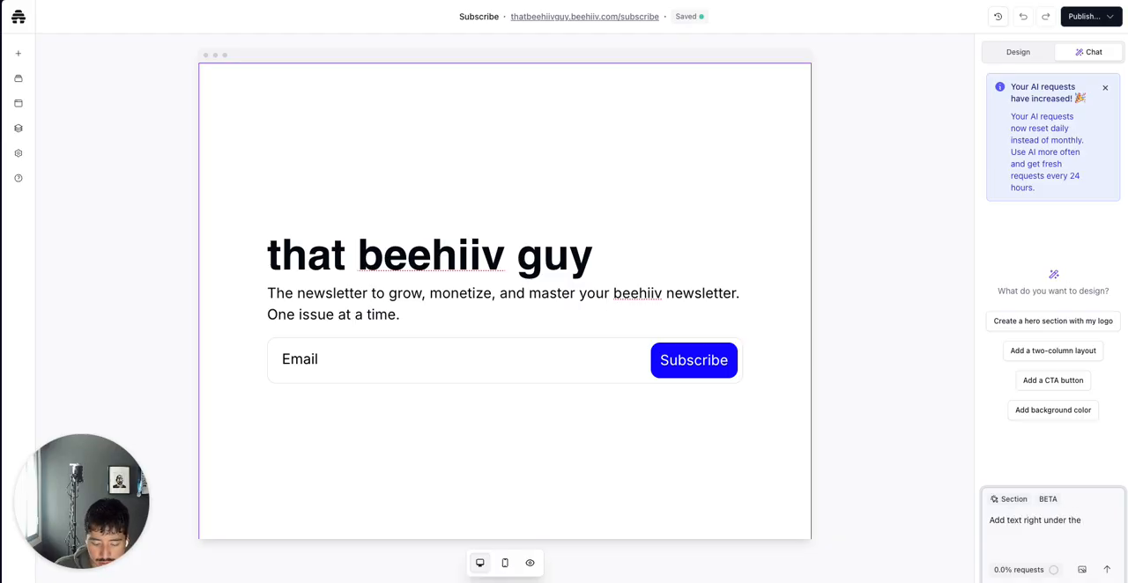
text(form)
text(subscriber form)
text( to add)
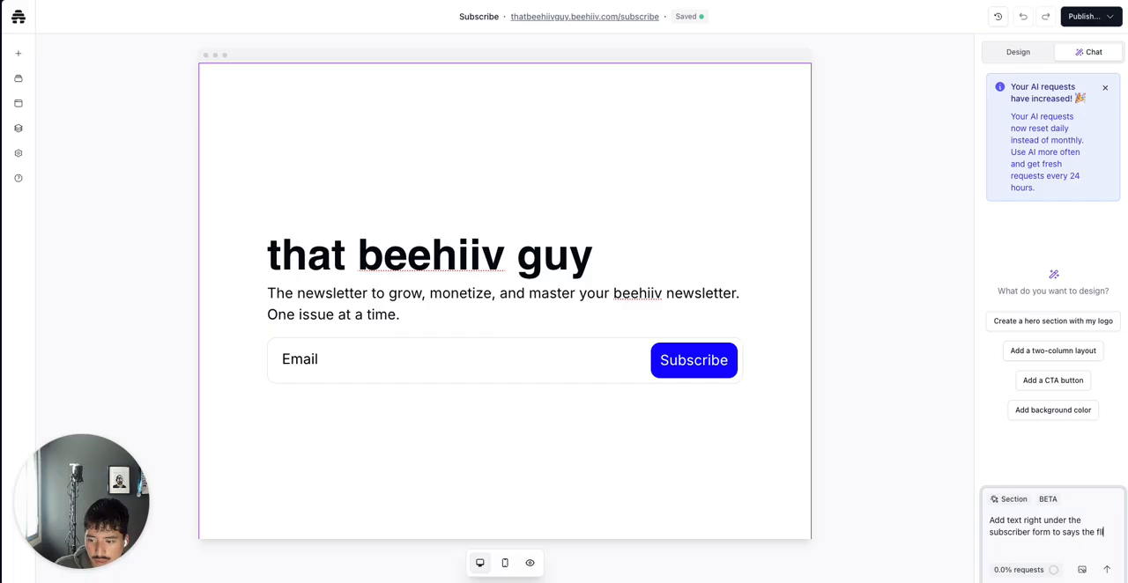
text(lowing:)
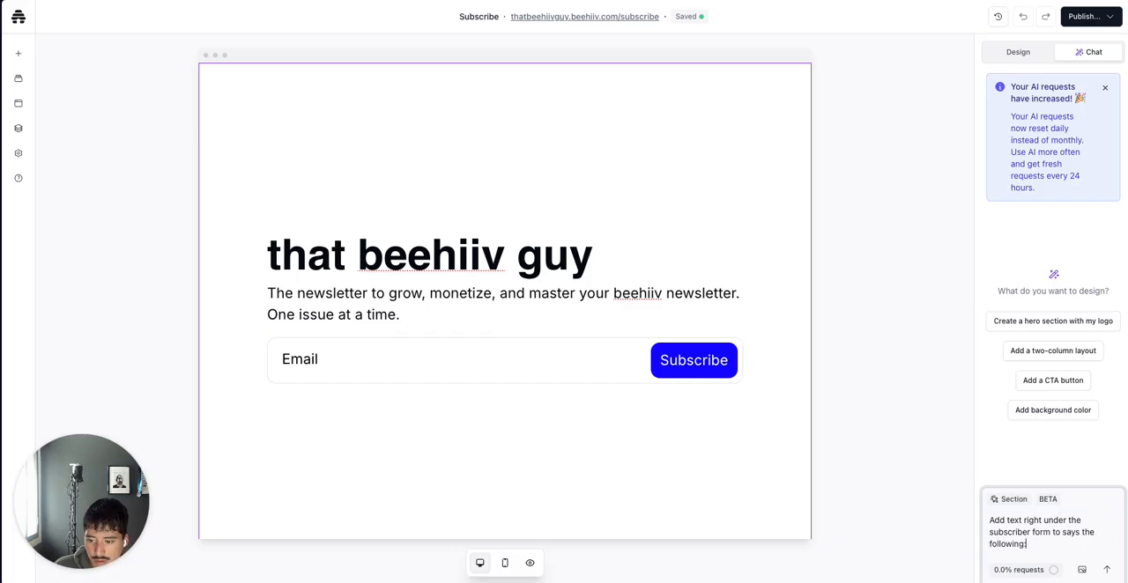
text( " )
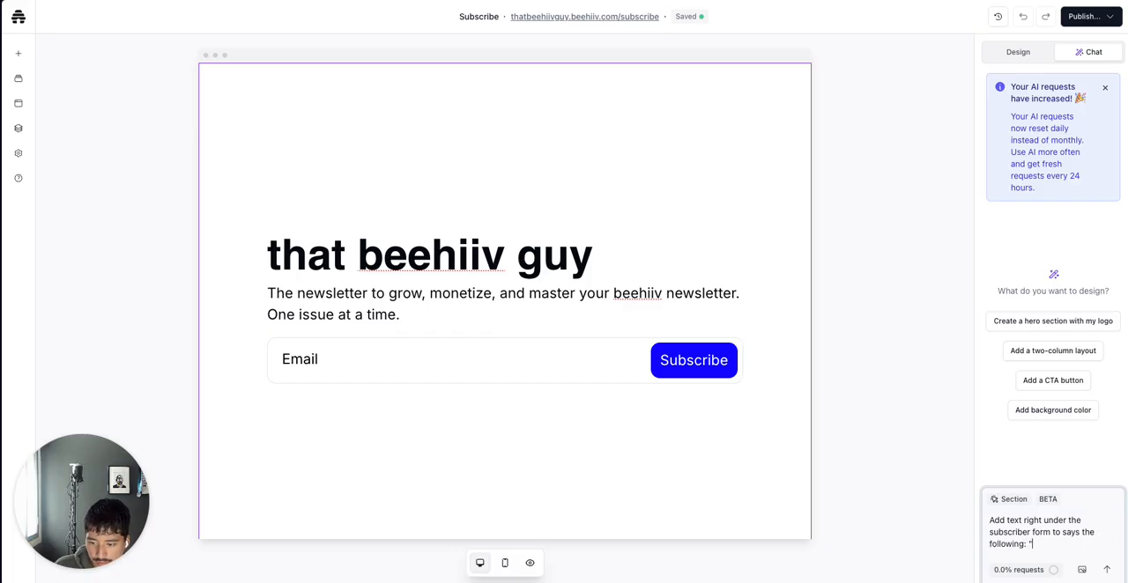
text(Join over 1000+)
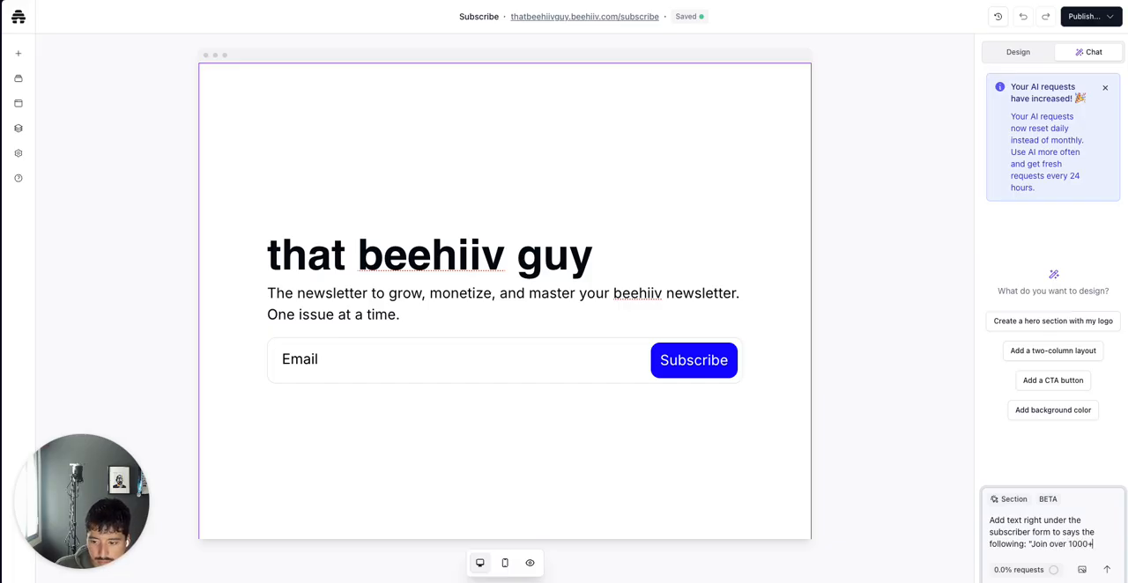
text( beehiiv)
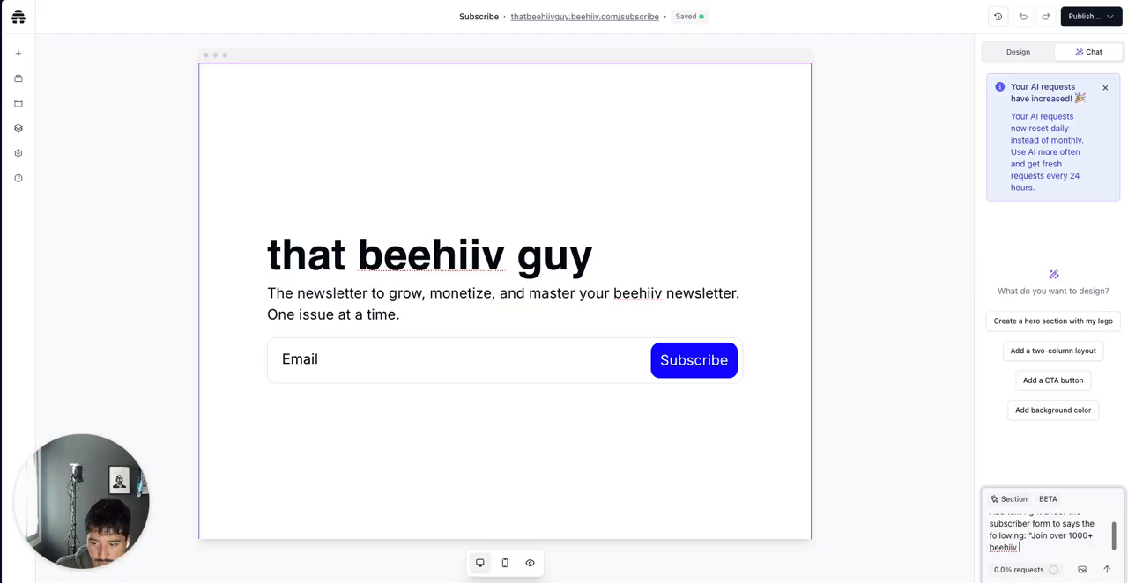
text( creator)
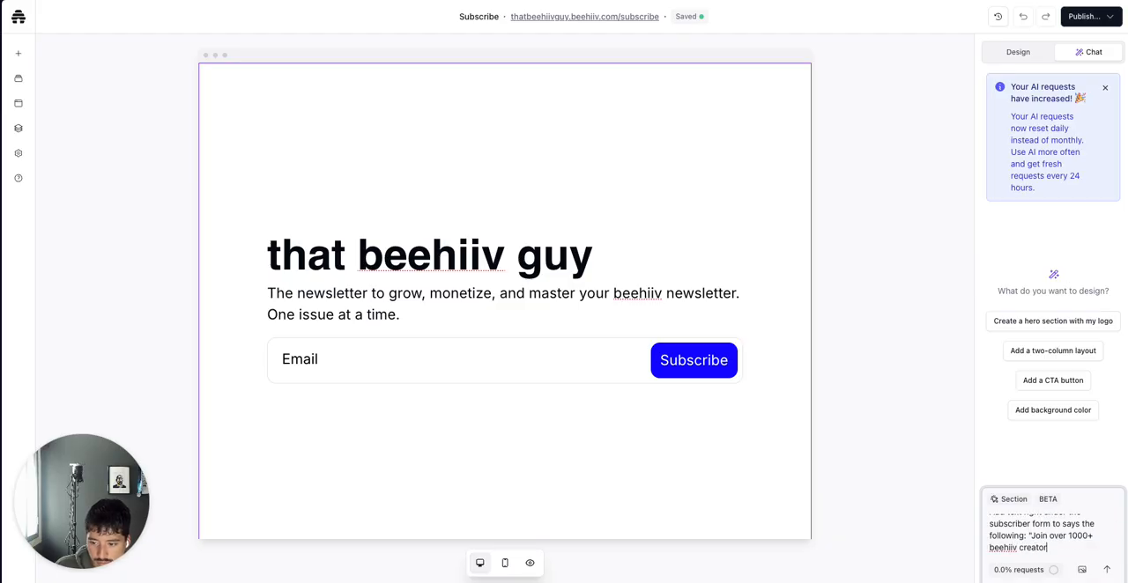
text(s and operators who are)
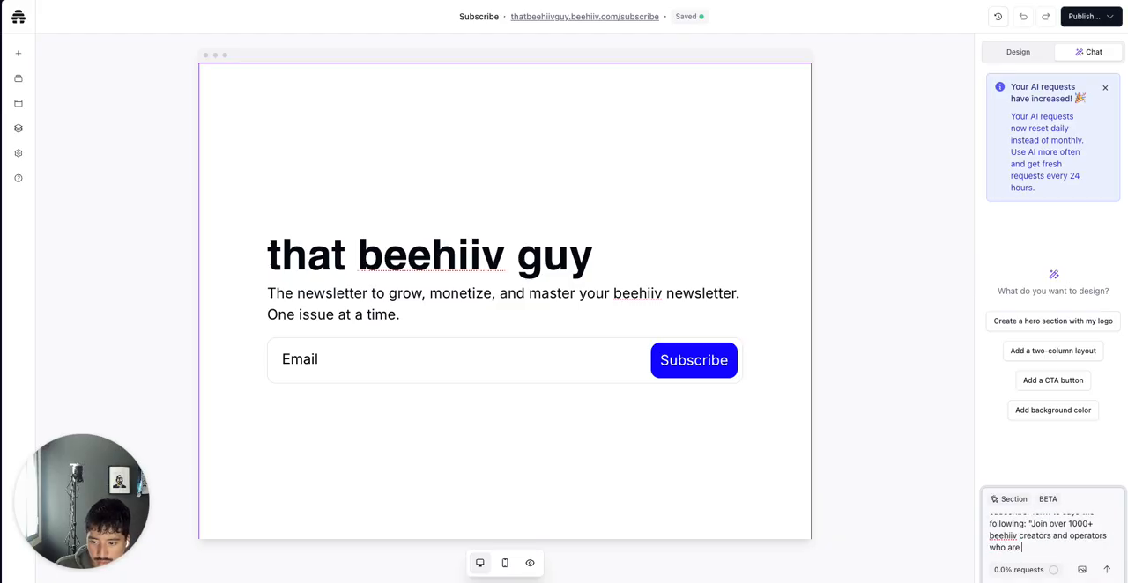
text( mastering beehiiv right)
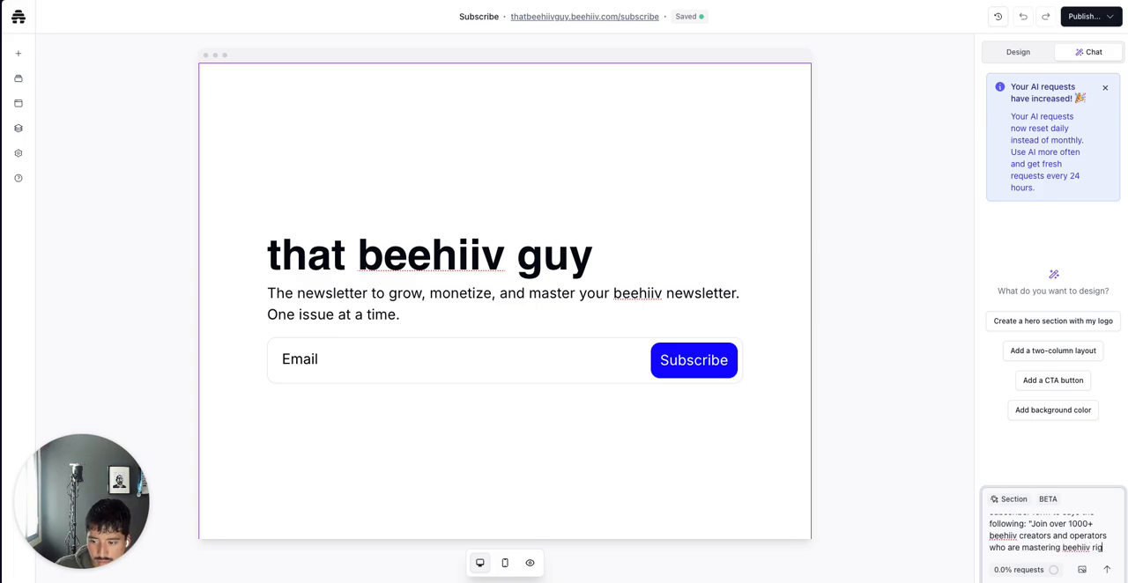
key(BackSpace)
key(BackSpace)
key(BackSpace)
key(BackSpace)
key(BackSpace)
key(BackSpace)
key(BackSpace)
key(BackSpace)
key(BackSpace)
key(BackSpace)
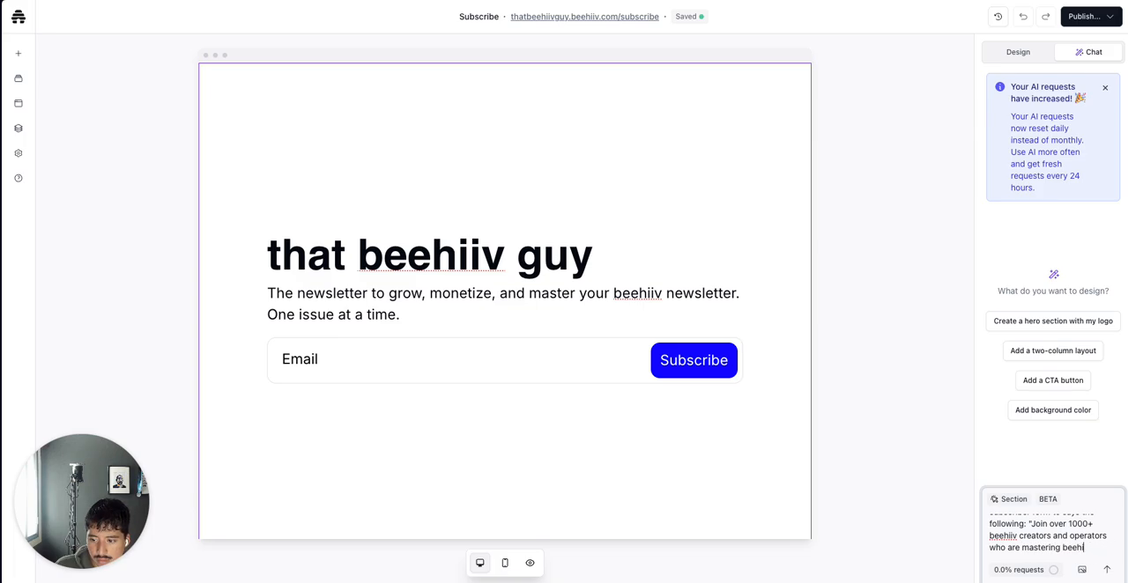
key(BackSpace)
key(BackSpace)
key(BackSpace)
key(BackSpace)
key(BackSpace)
key(BackSpace)
key(BackSpace)
key(BackSpace)
key(BackSpace)
key(BackSpace)
key(BackSpace)
key(BackSpace)
key(BackSpace)
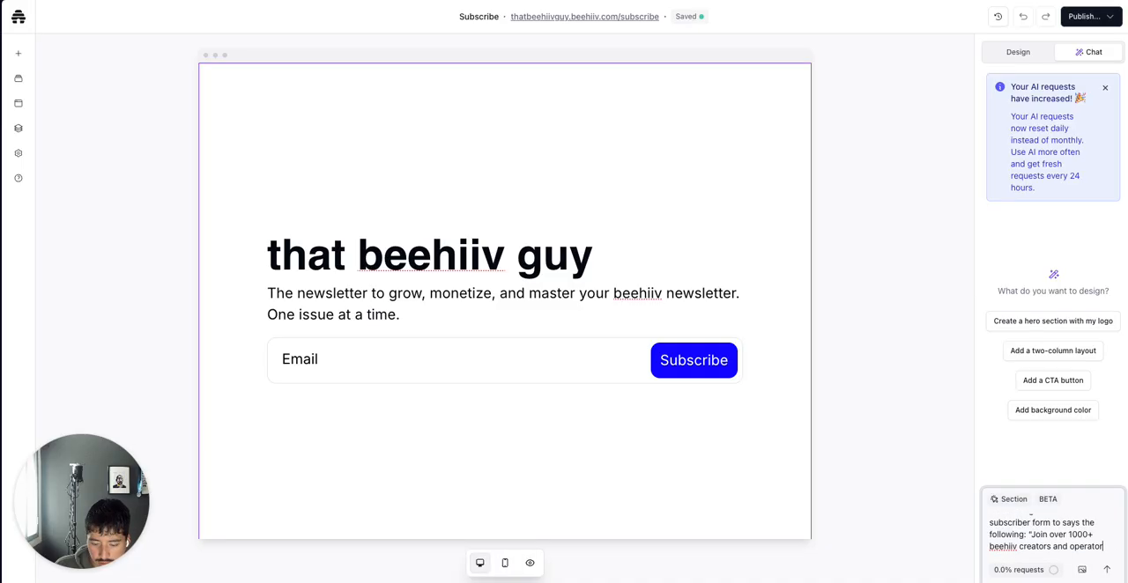
text(")
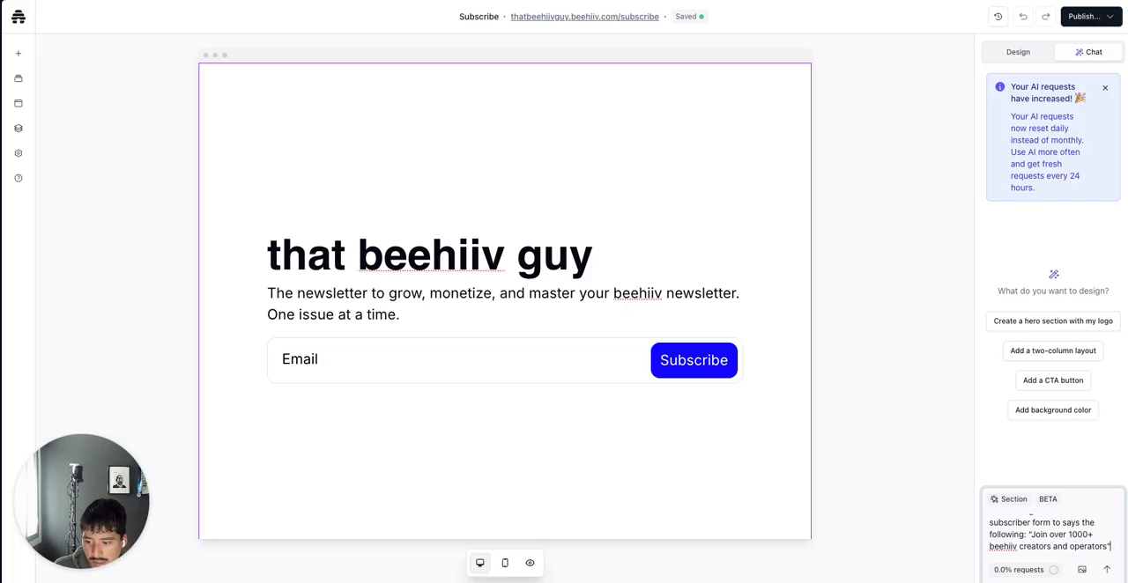
click(1110, 569)
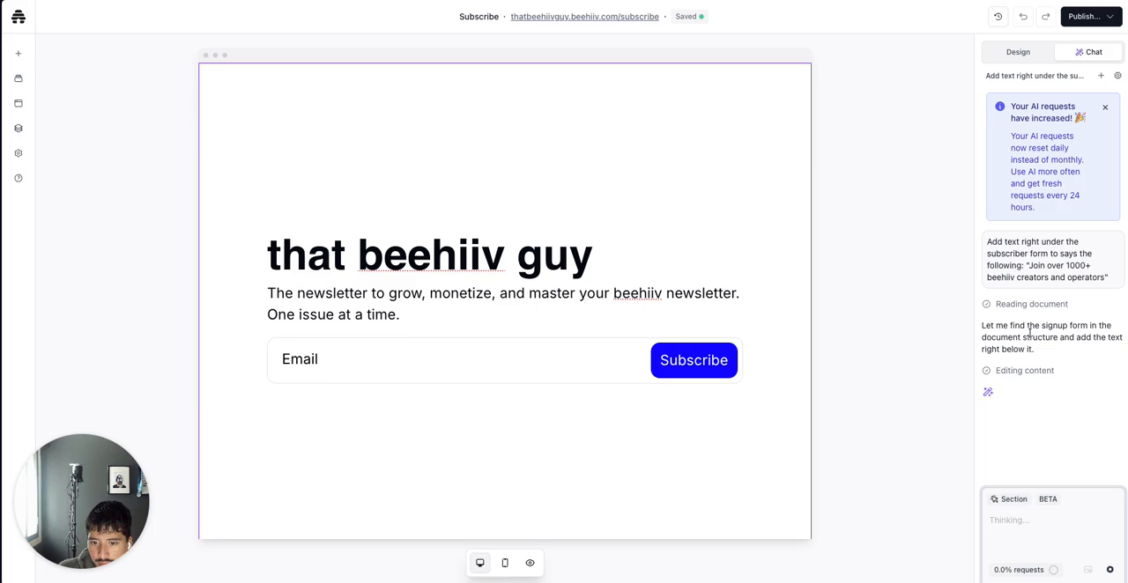
Publish this page only and close the site-live dialog
scroll(752, 393, down, 1)
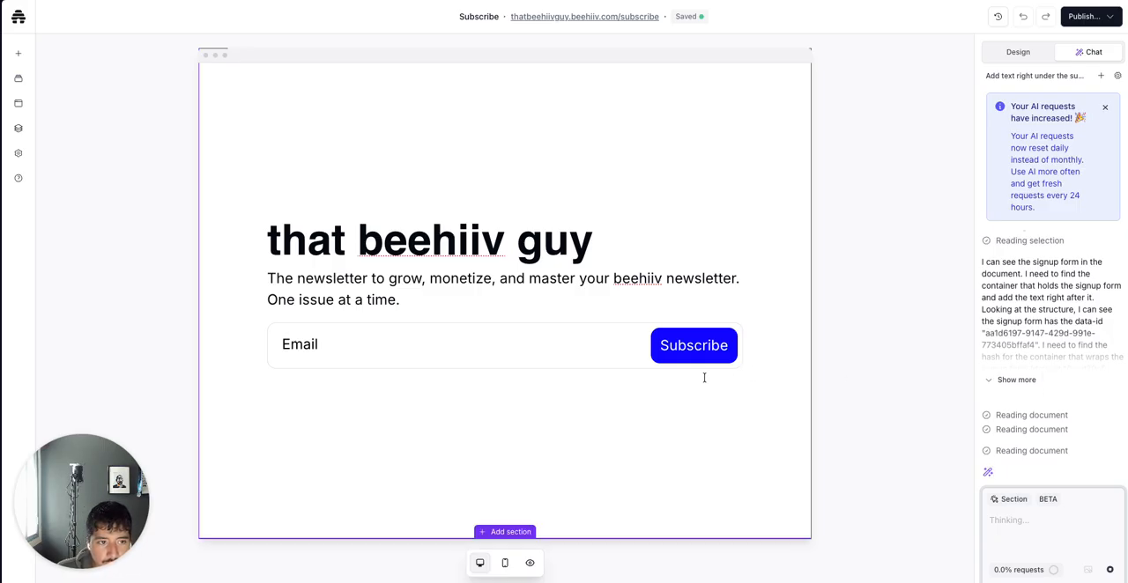
scroll(702, 394, up, 1)
scroll(701, 395, down, 1)
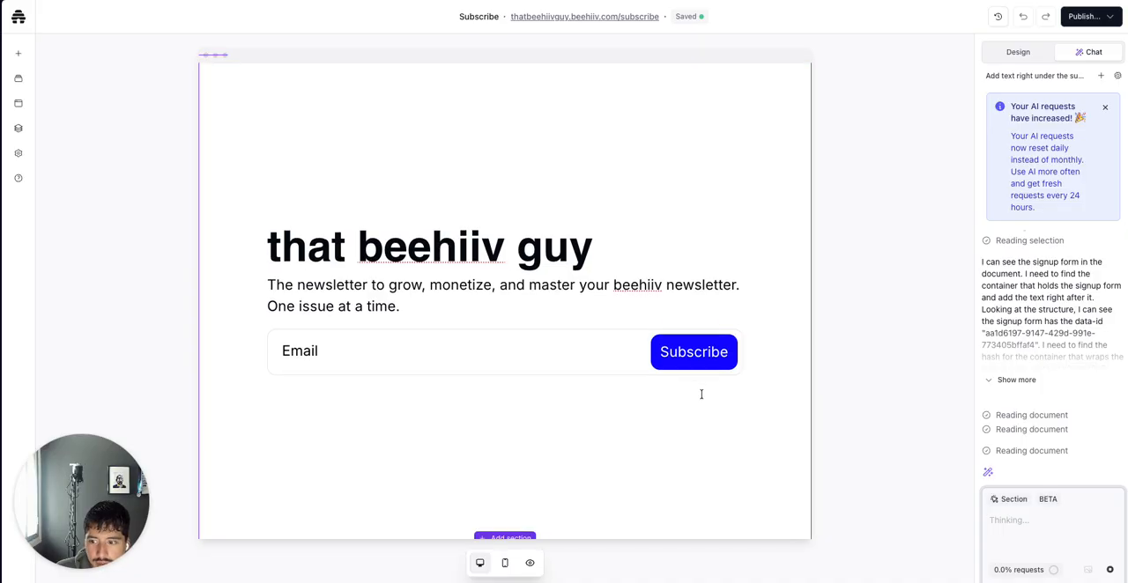
click(1073, 21)
click(992, 201)
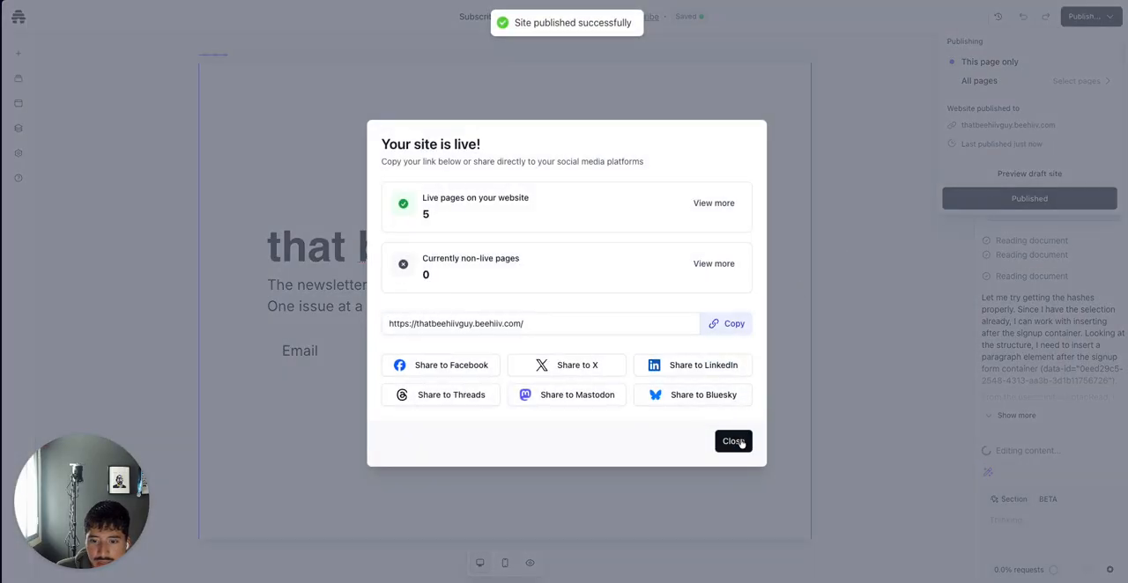
click(733, 441)
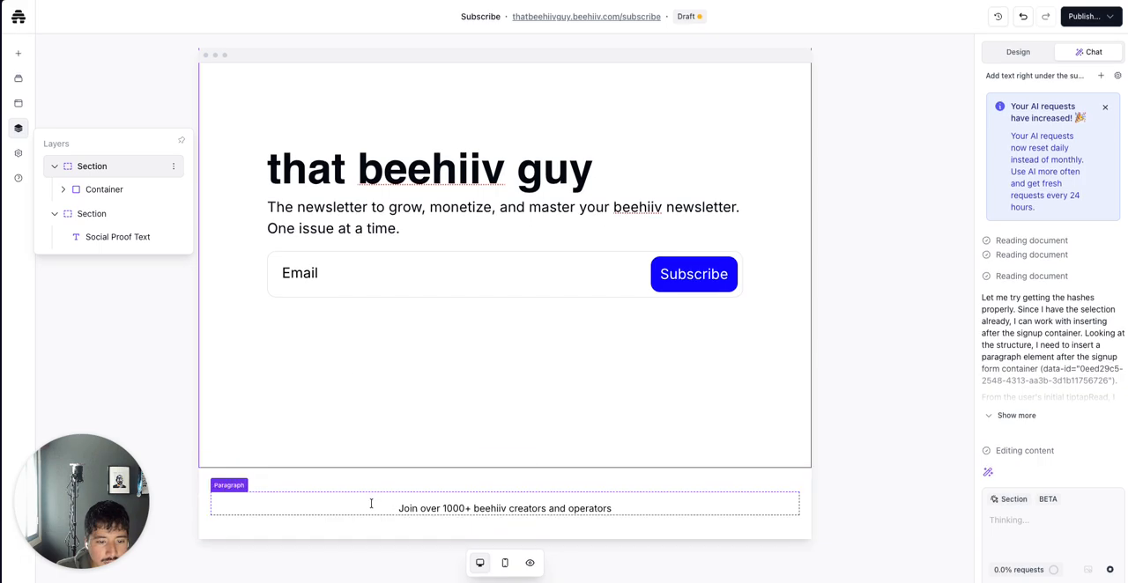
Move the new paragraph up beneath the signup form and delete the leftover empty section
click(373, 505)
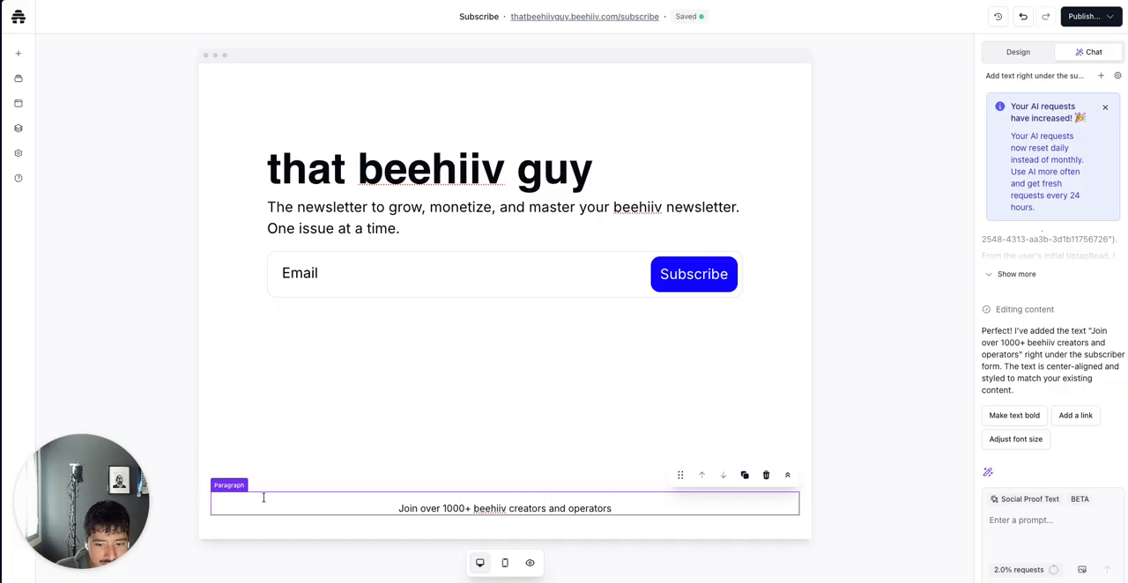
drag(680, 475, 602, 314)
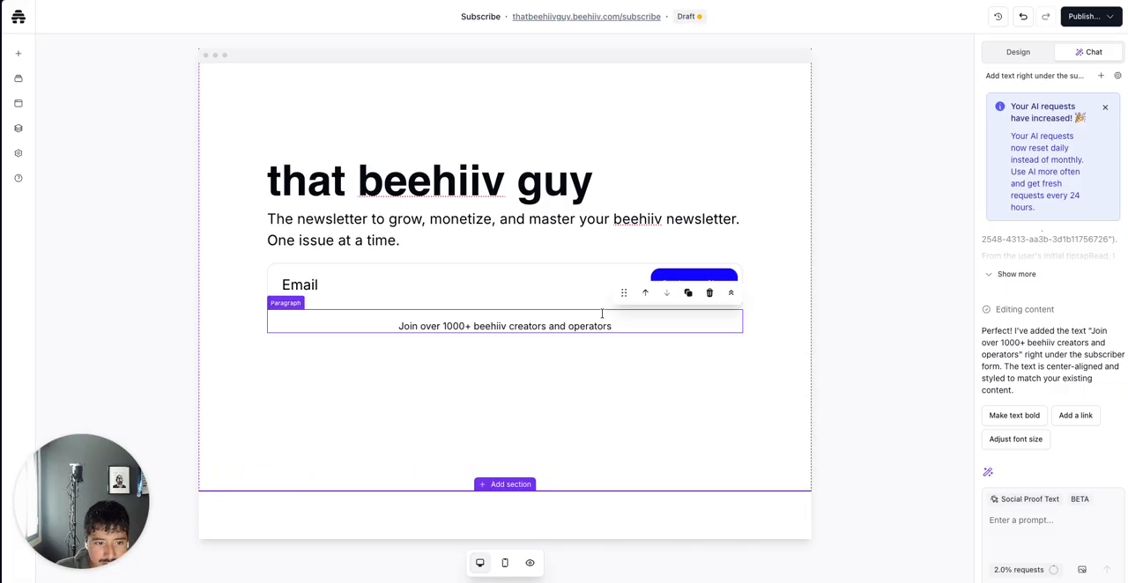
click(373, 520)
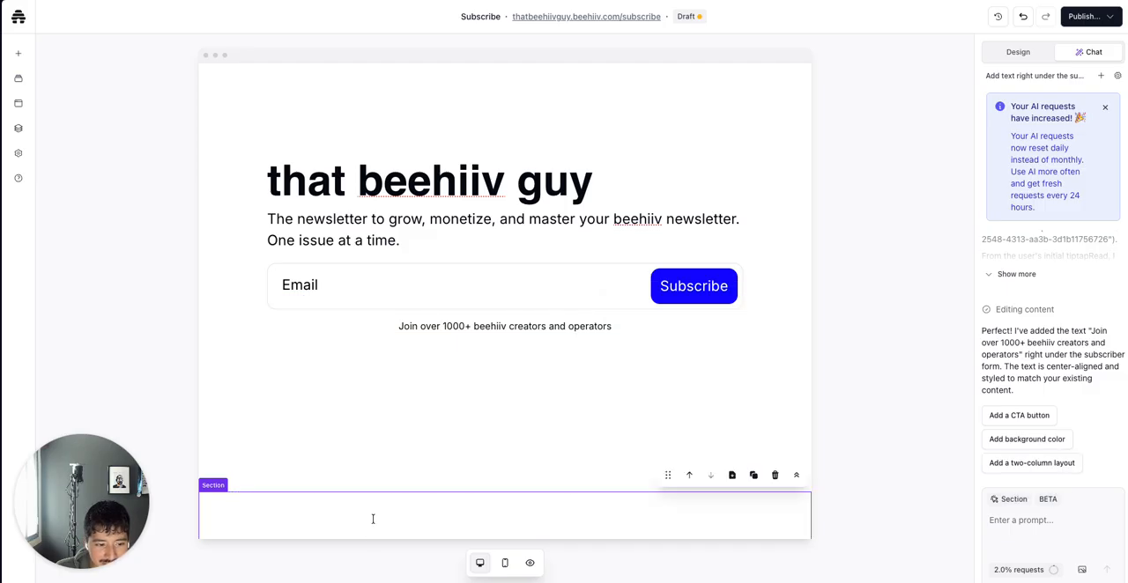
click(776, 477)
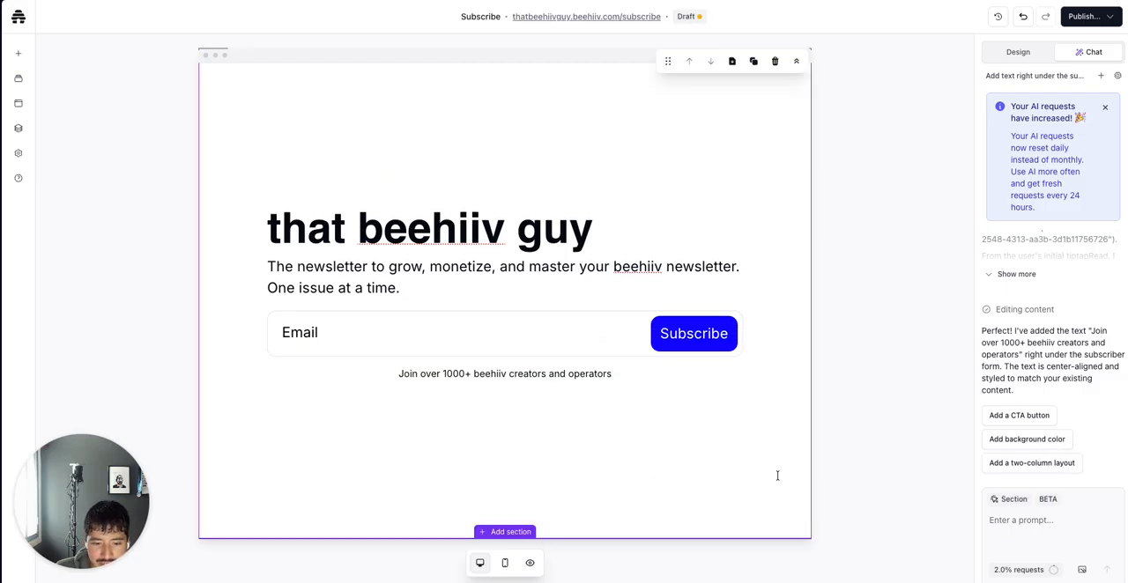
Try deleting at the start of the paragraph text, moving the paragraph back under the signup form each time
click(493, 377)
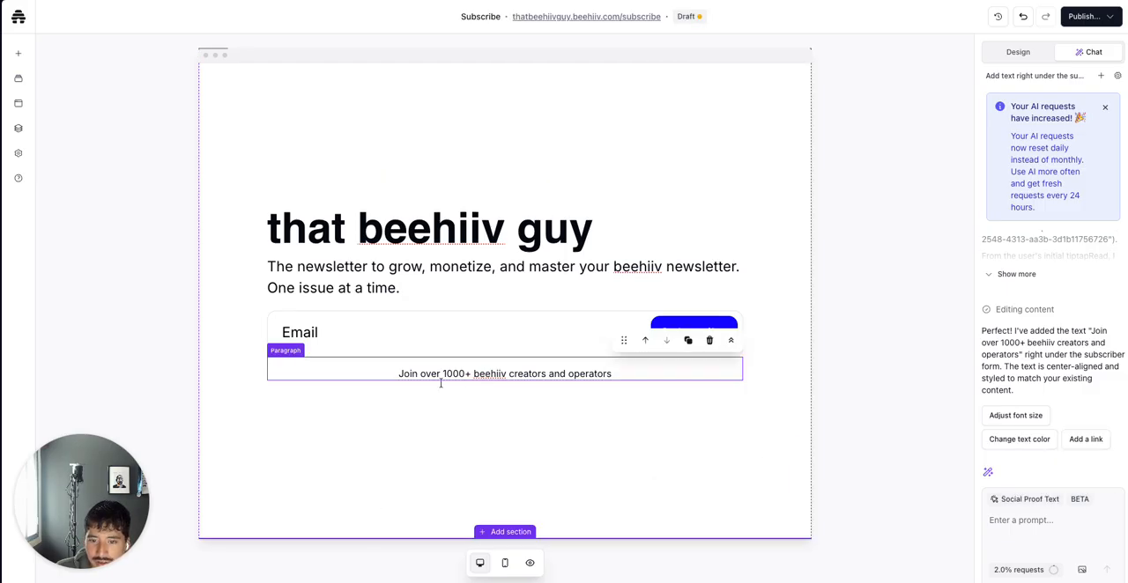
click(397, 373)
key(BackSpace)
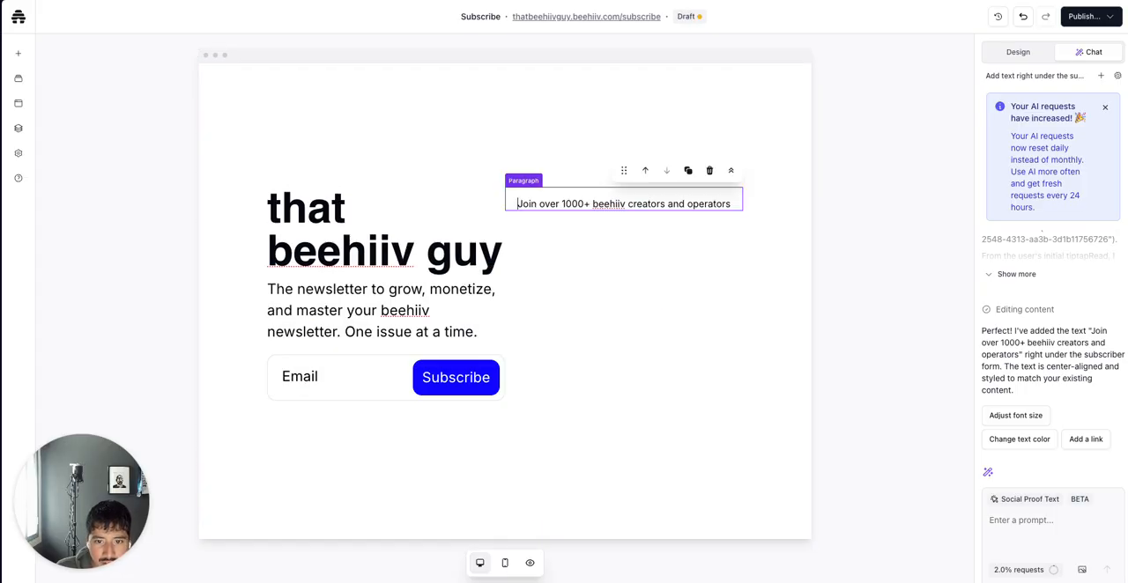
drag(623, 170, 368, 403)
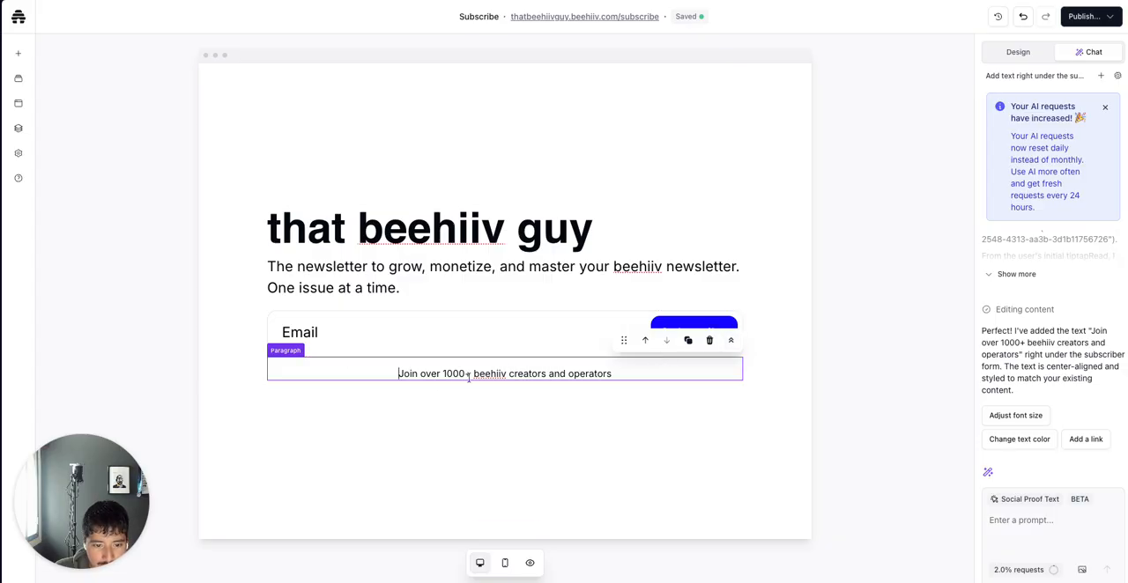
drag(401, 378, 375, 387)
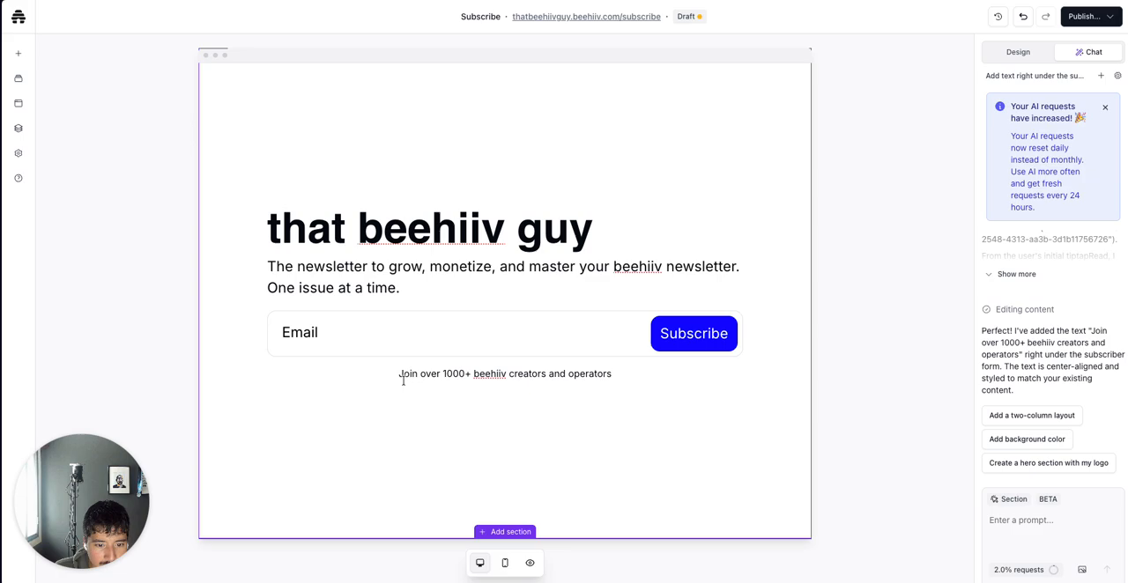
click(399, 381)
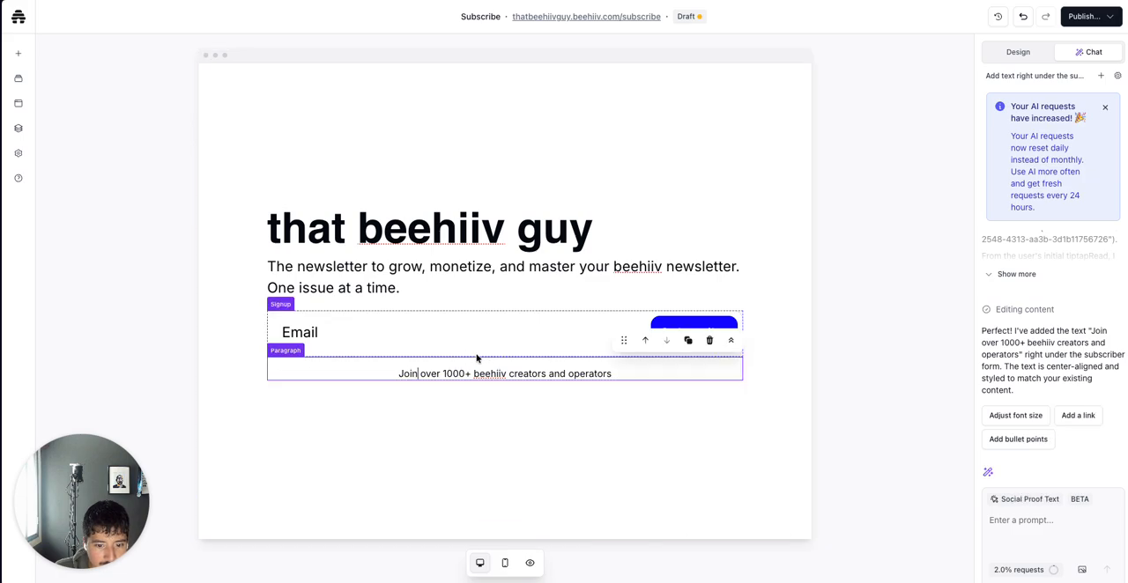
click(399, 374)
key(BackSpace)
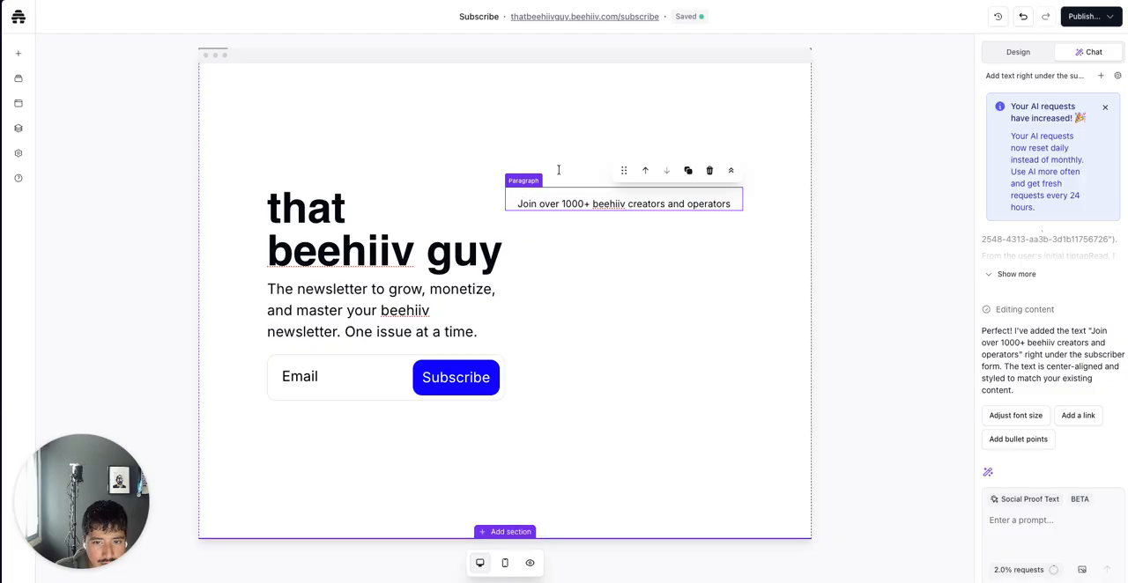
drag(625, 171, 403, 402)
click(403, 402)
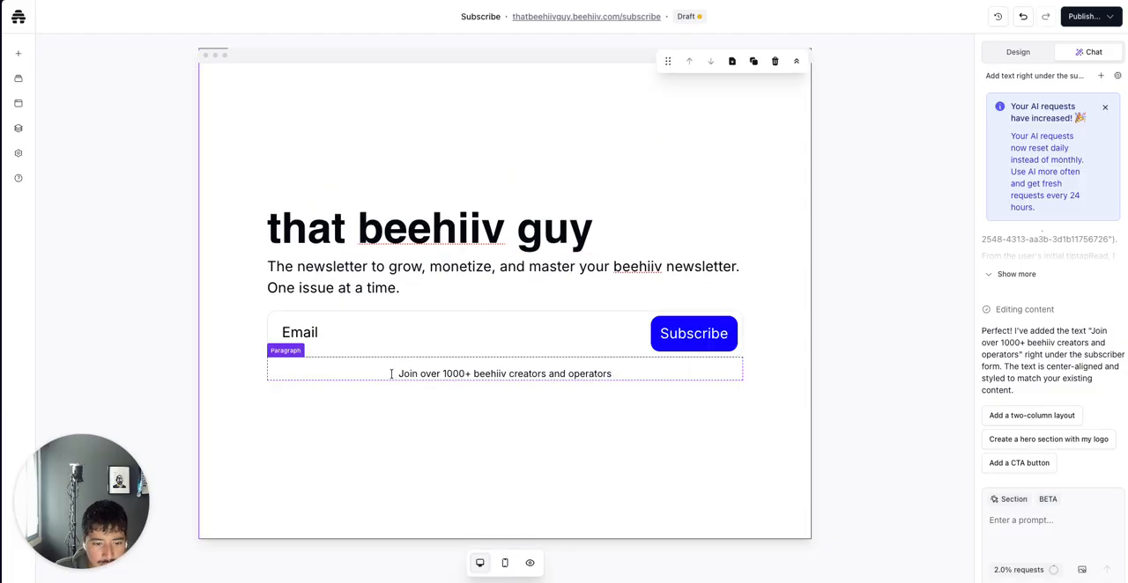
Make the social proof paragraph bold by wrapping its text in double asterisks, then deselect it
click(392, 374)
text(**)
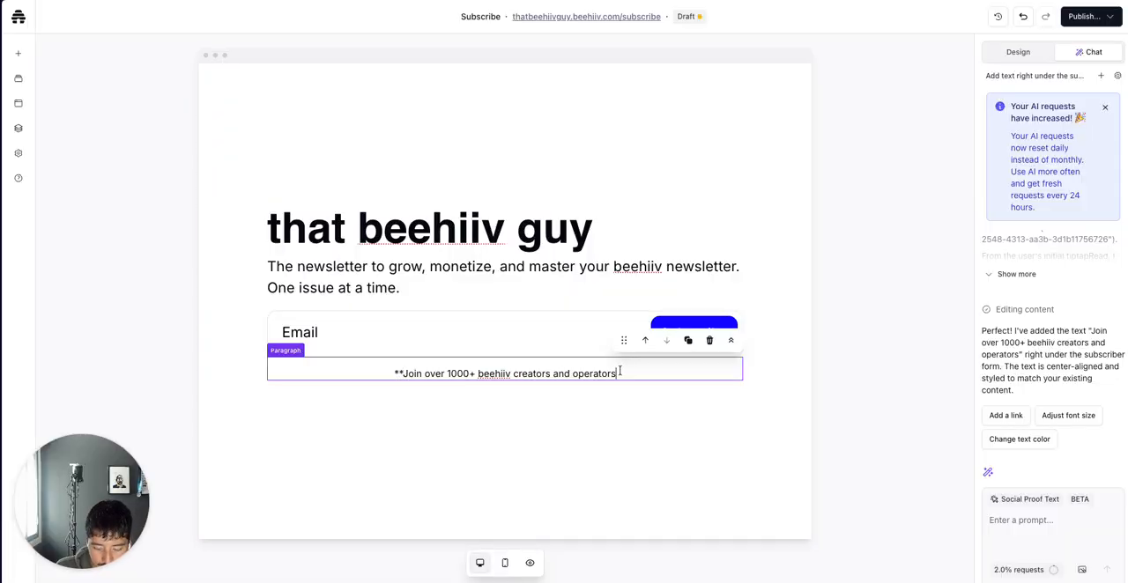
text(**)
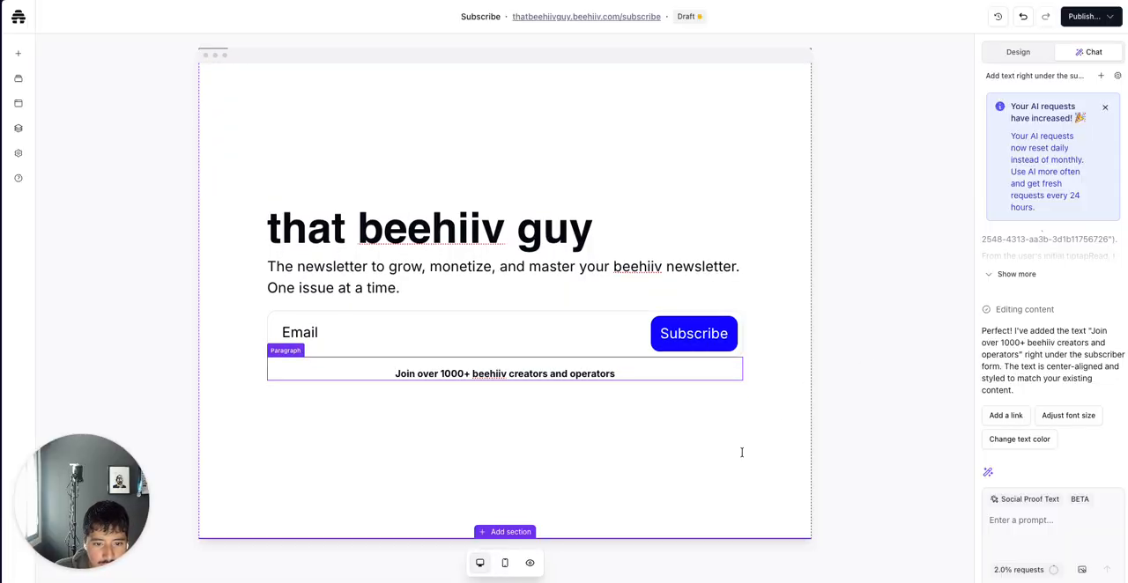
click(679, 456)
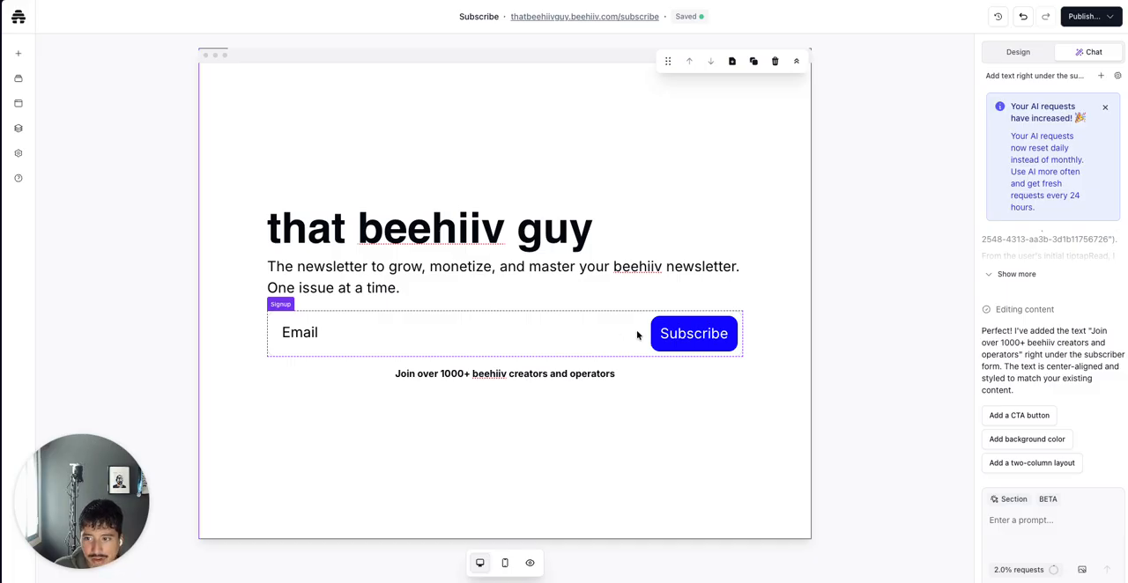
Publish the Subscribe page to the live site and close the publishing menu
click(1083, 9)
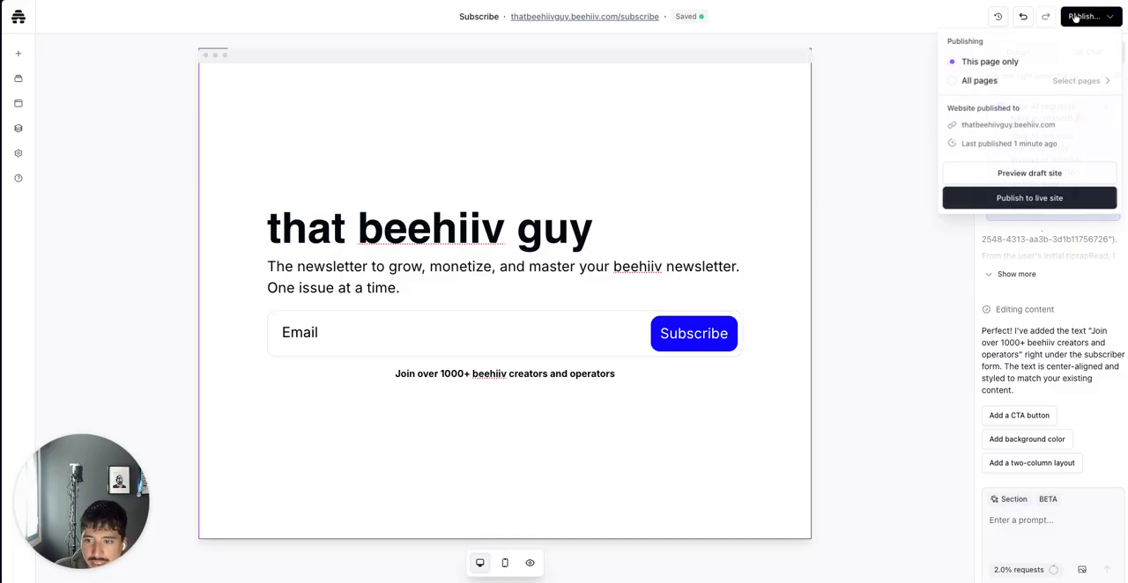
click(963, 197)
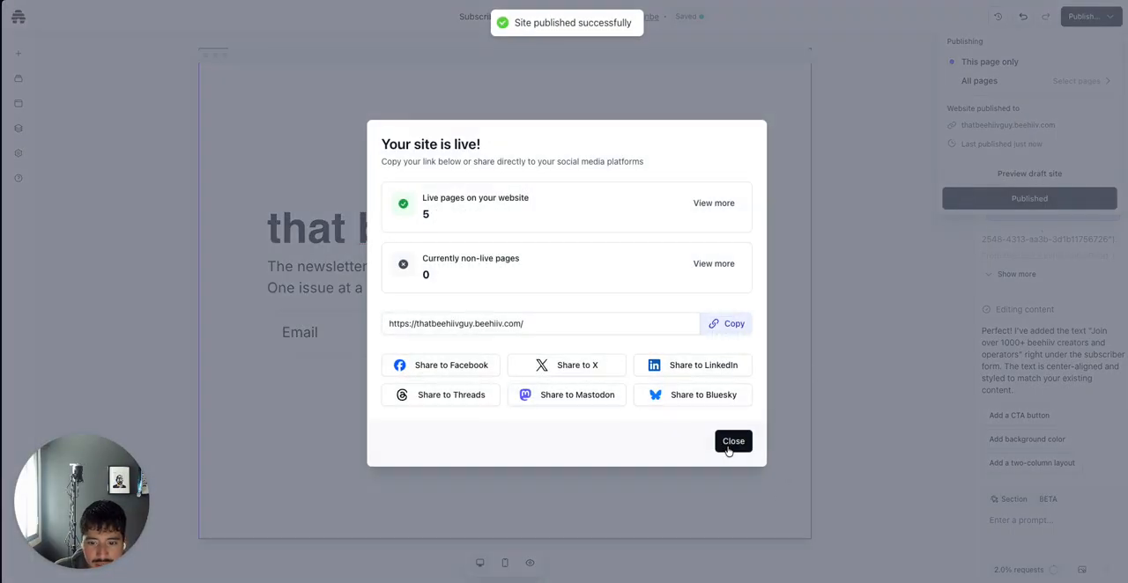
click(733, 441)
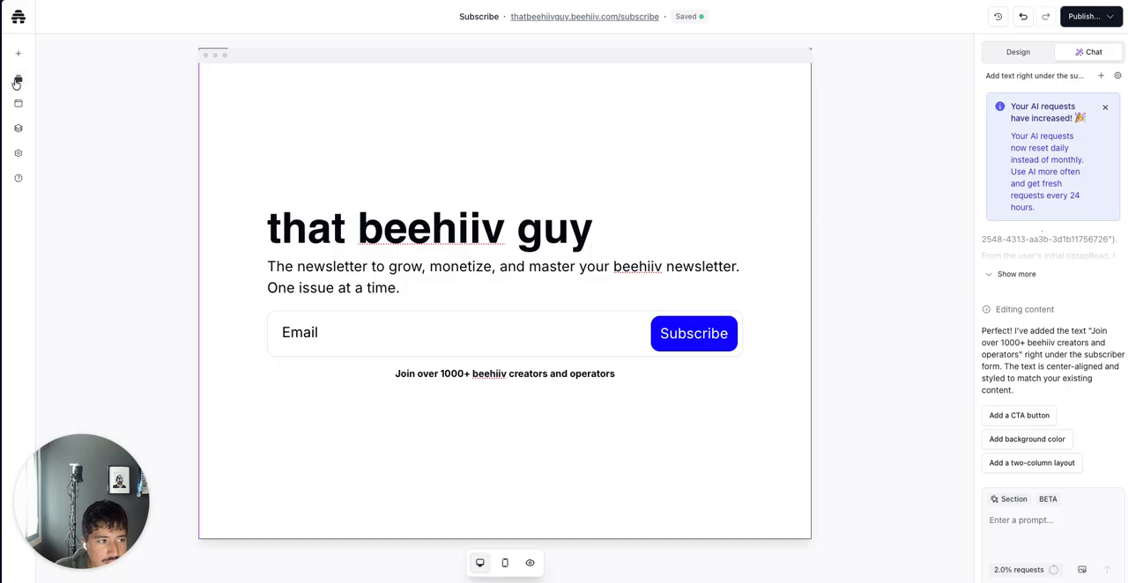
Open the page layers and select the Social Proof Text layer to inspect it
mouse_move(18, 104)
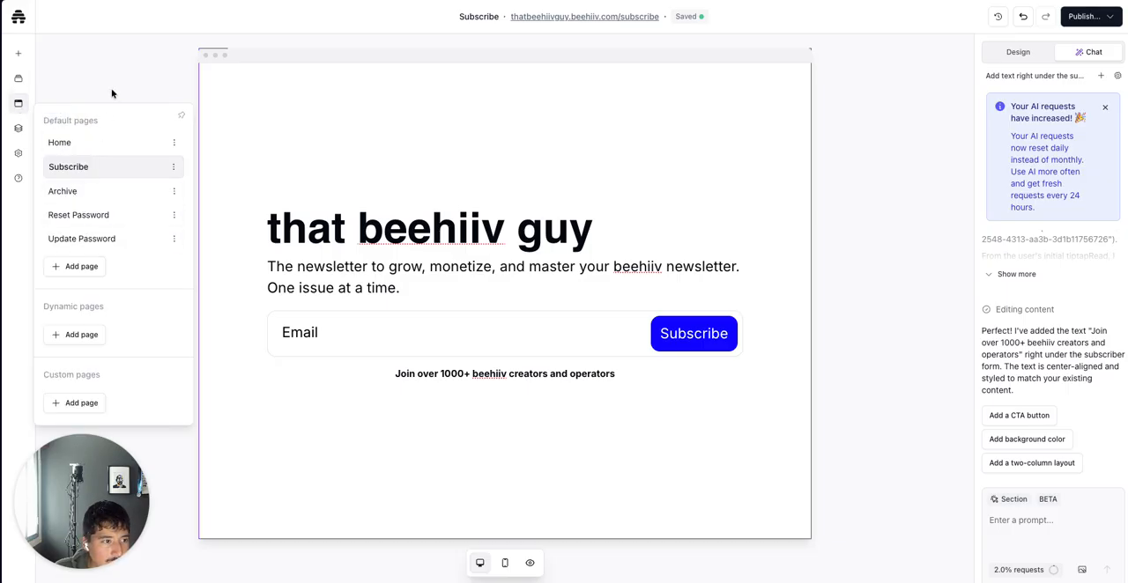
click(18, 130)
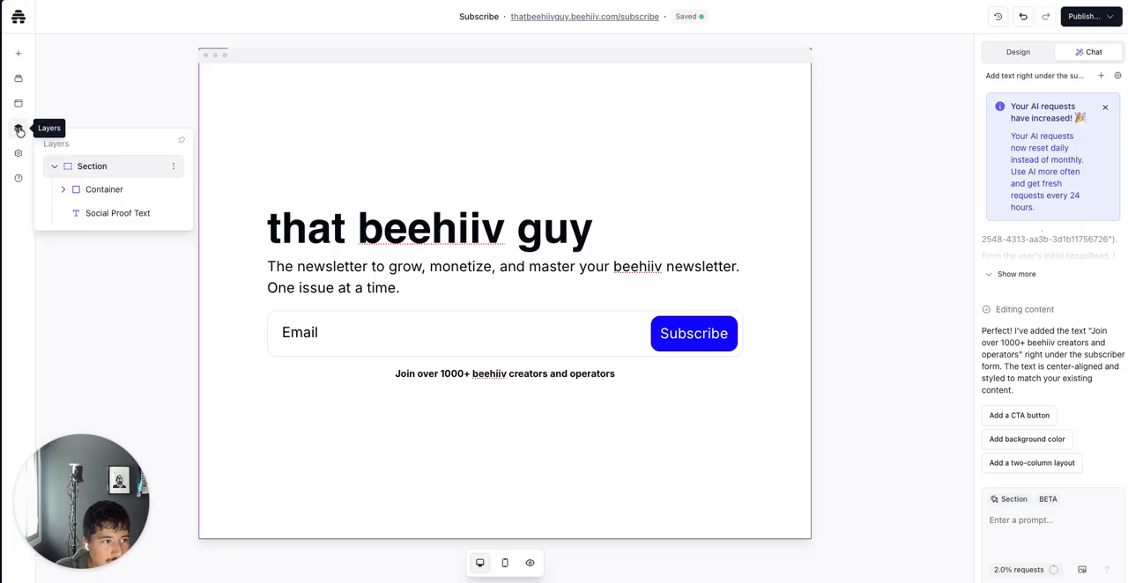
click(19, 154)
click(19, 129)
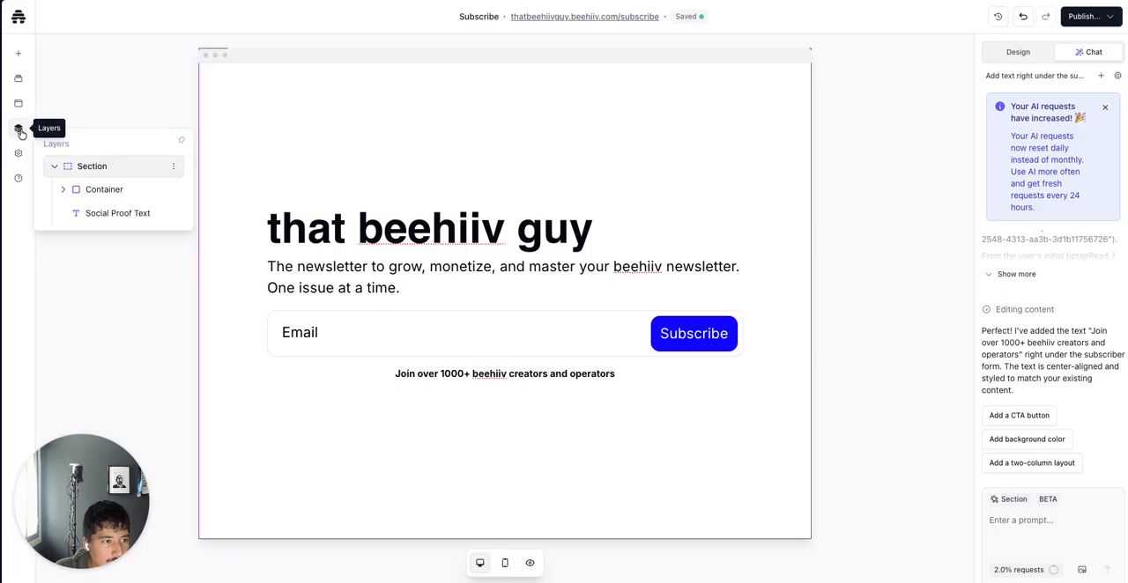
click(116, 226)
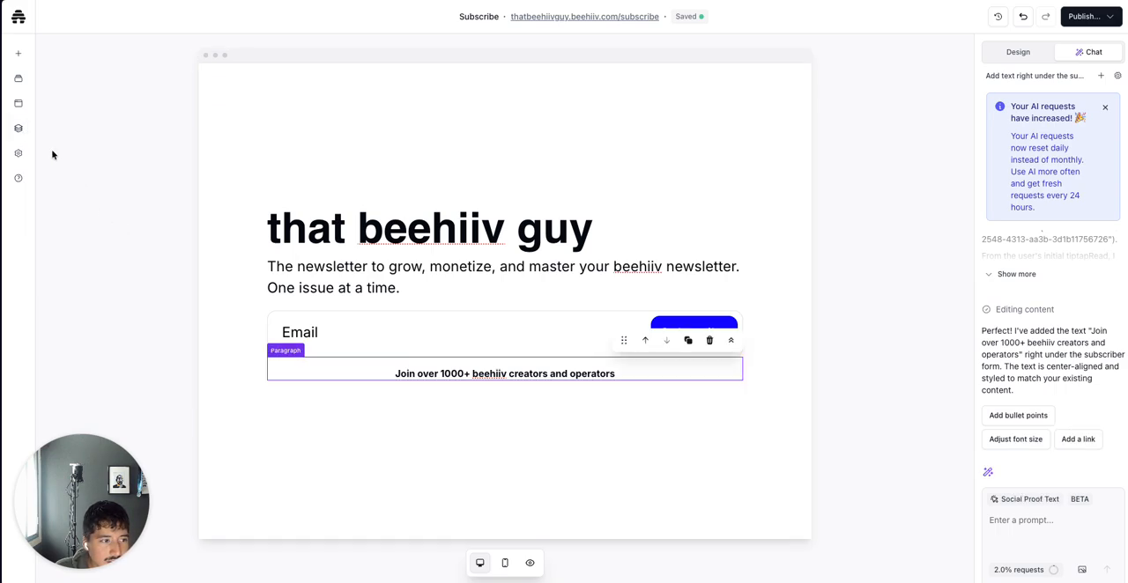
Exit the website builder back to the publication dashboard
mouse_move(19, 156)
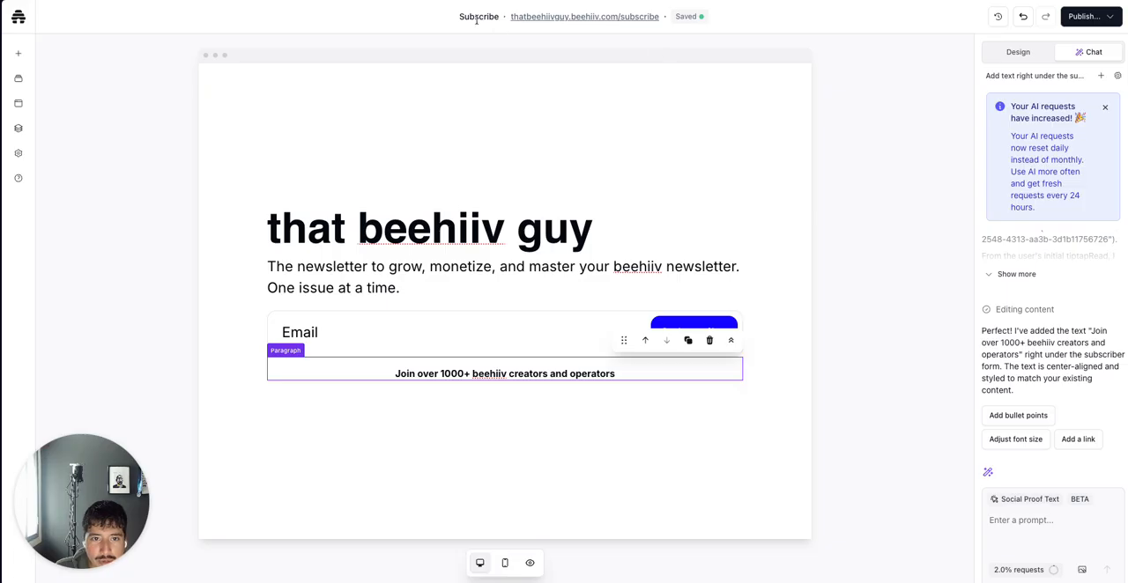
click(18, 19)
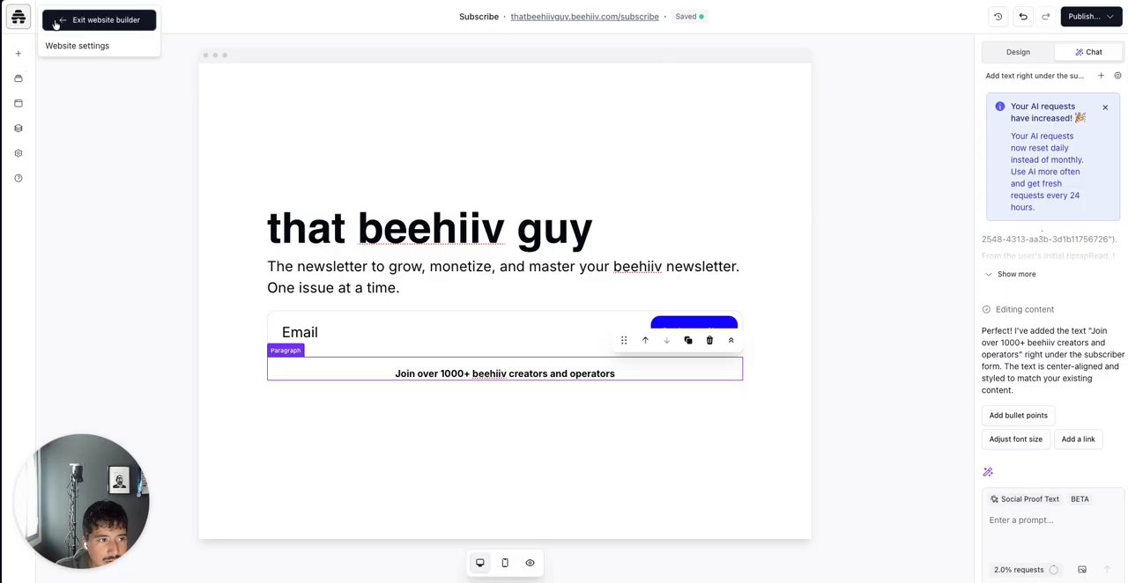
click(84, 21)
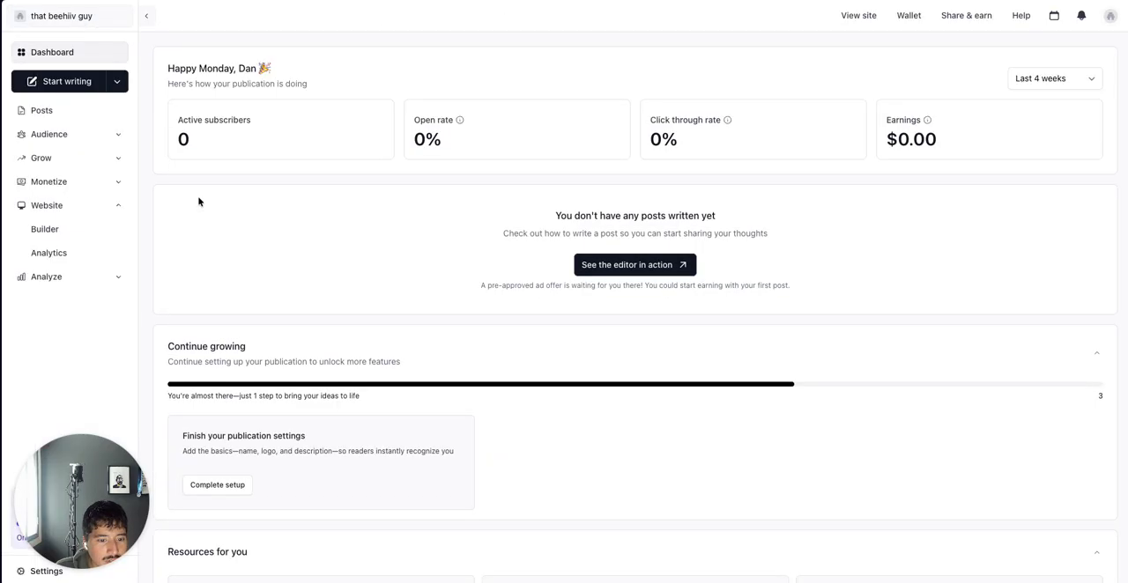